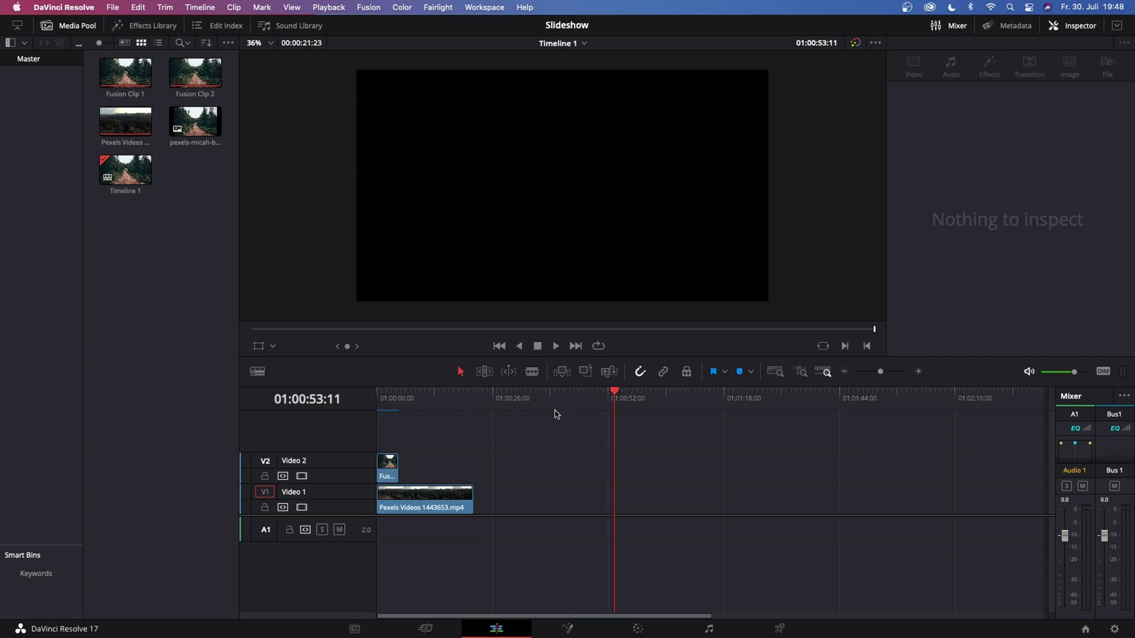
# Play the finished slideshow title animation from the start of the timeline to review its effect
pyautogui.click(390, 398)
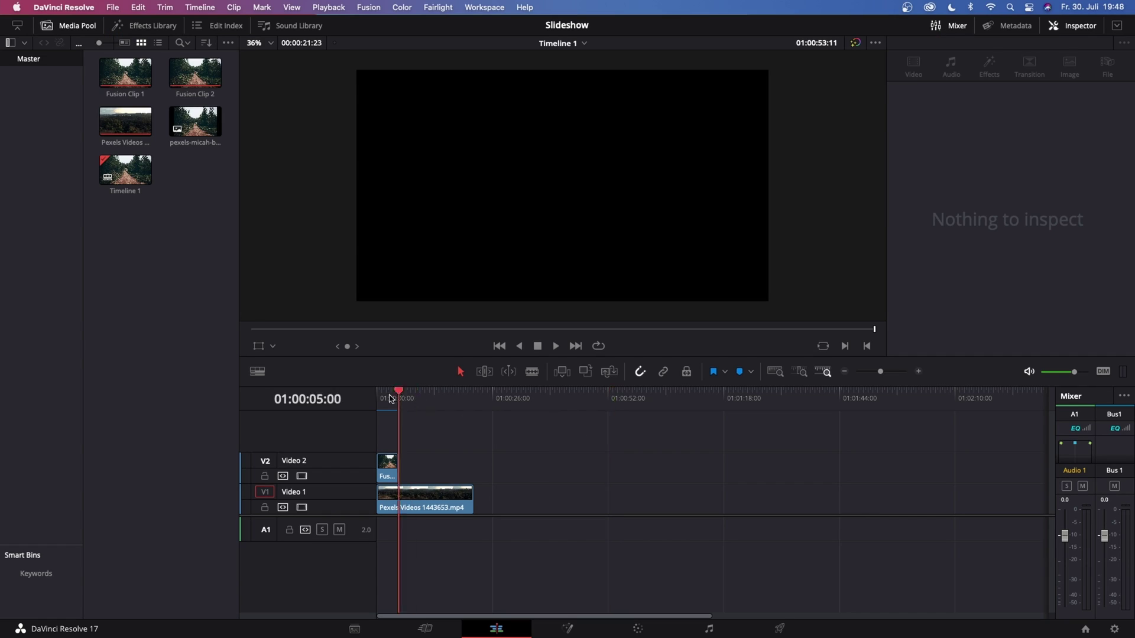
pyautogui.press('Home')
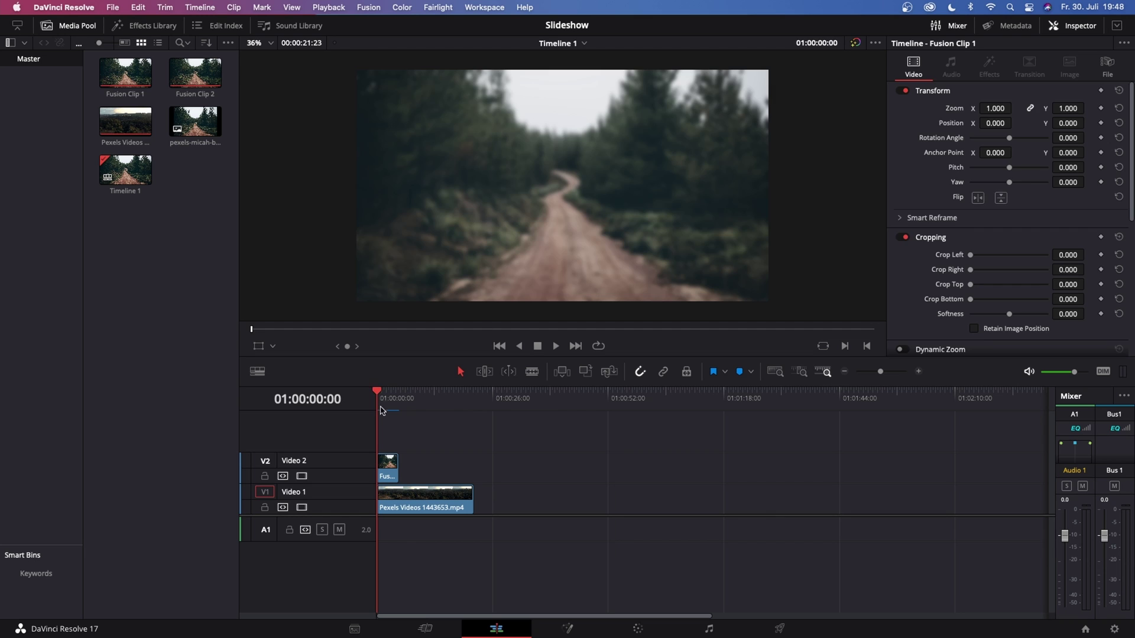
pyautogui.click(556, 346)
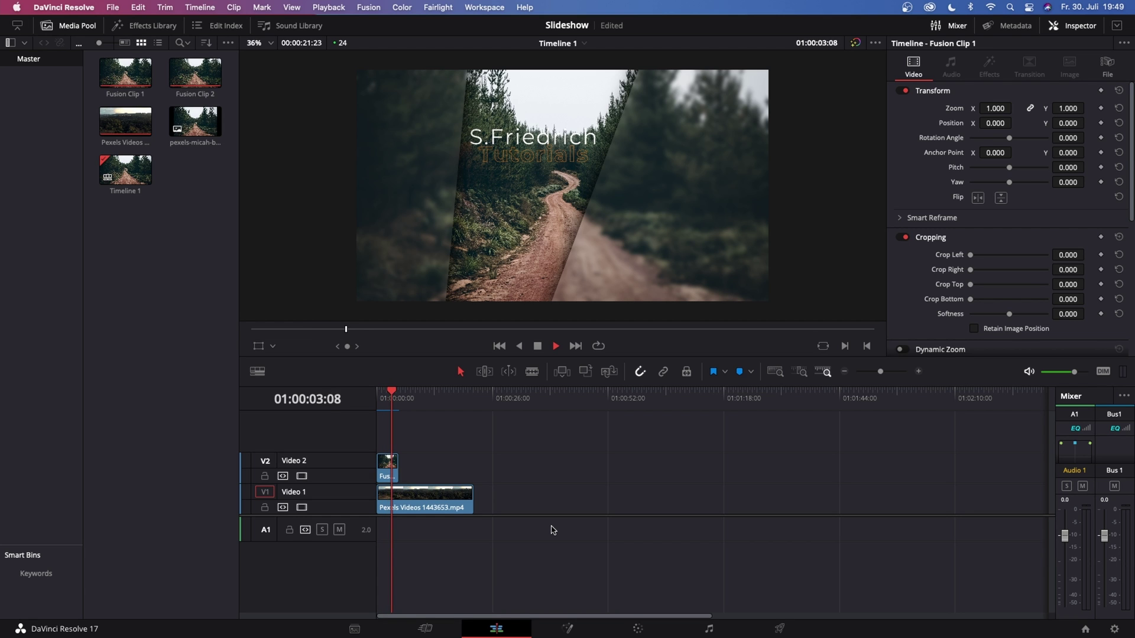
pyautogui.click(404, 394)
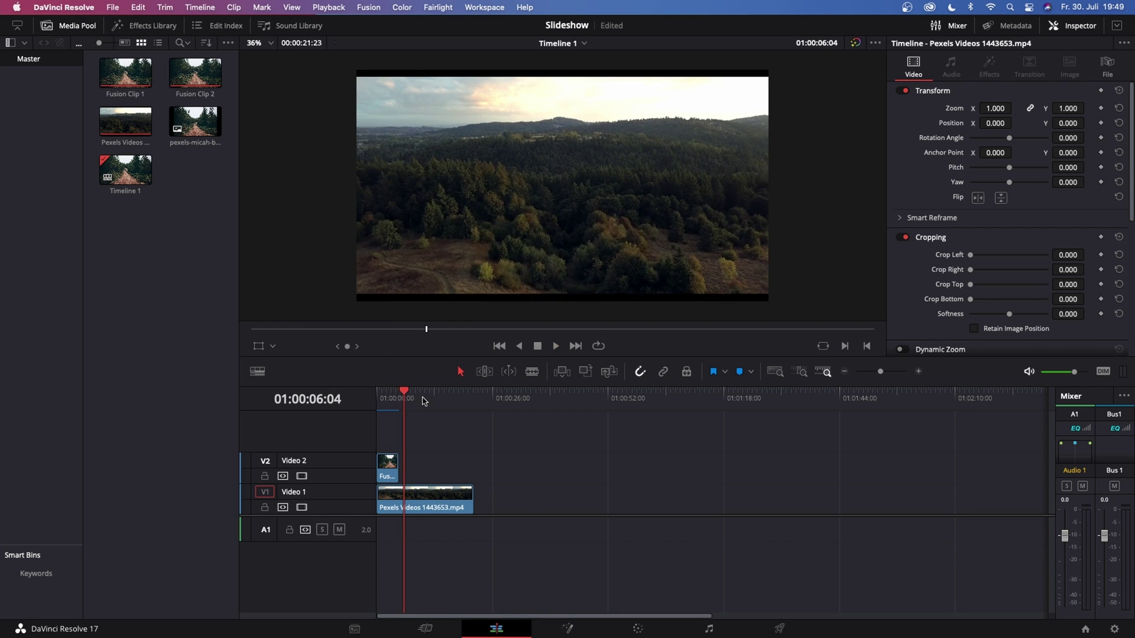
# Place the forest road still image on Video 1 in the empty area after the existing clips and show it in the viewer
pyautogui.moveTo(423, 401); pyautogui.dragTo(529, 399)
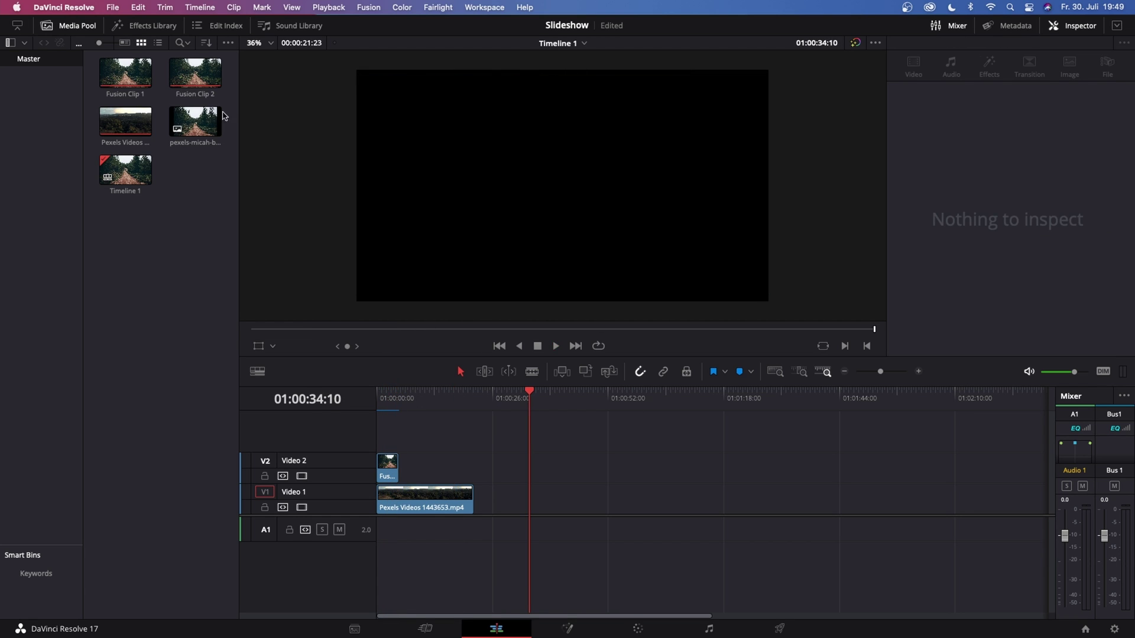
pyautogui.moveTo(195, 121); pyautogui.dragTo(549, 507)
pyautogui.moveTo(532, 394); pyautogui.dragTo(548, 397)
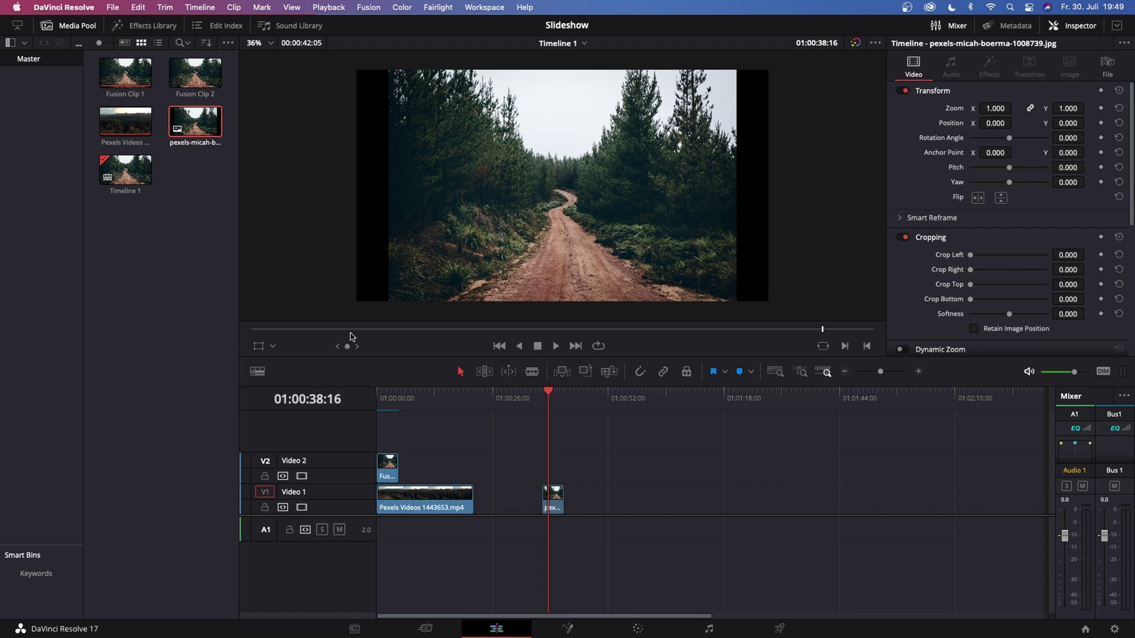
# Scale the image to a zoom of about 1.208 so it fills the frame, and shift it up to Y position about 93.63
pyautogui.click(259, 346)
pyautogui.moveTo(390, 302); pyautogui.dragTo(279, 329)
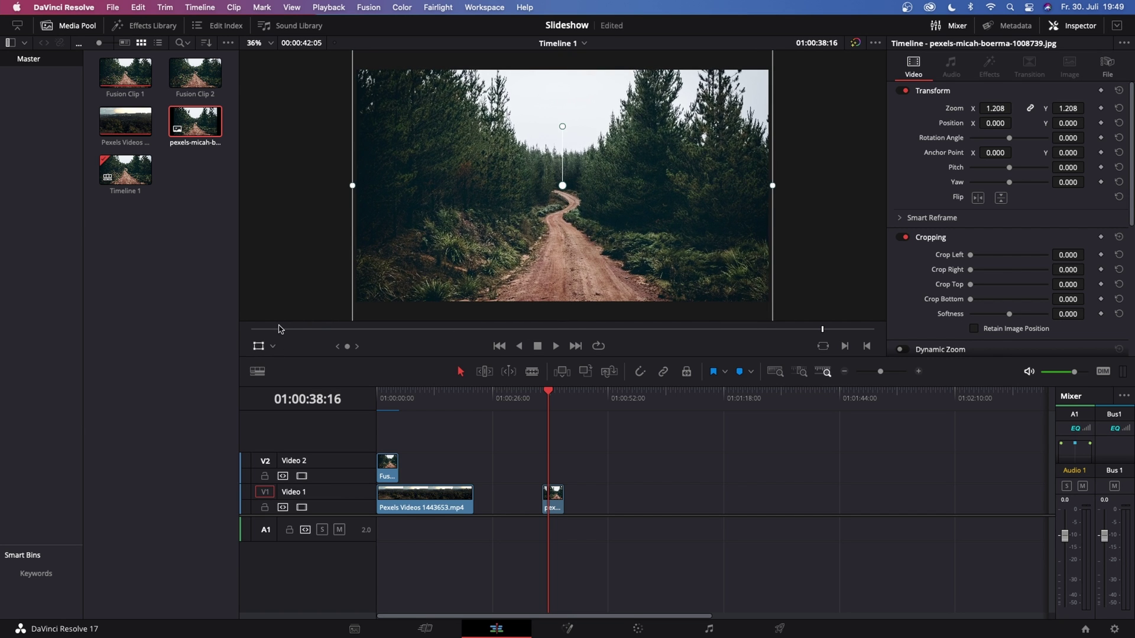
pyautogui.moveTo(542, 235); pyautogui.dragTo(544, 217)
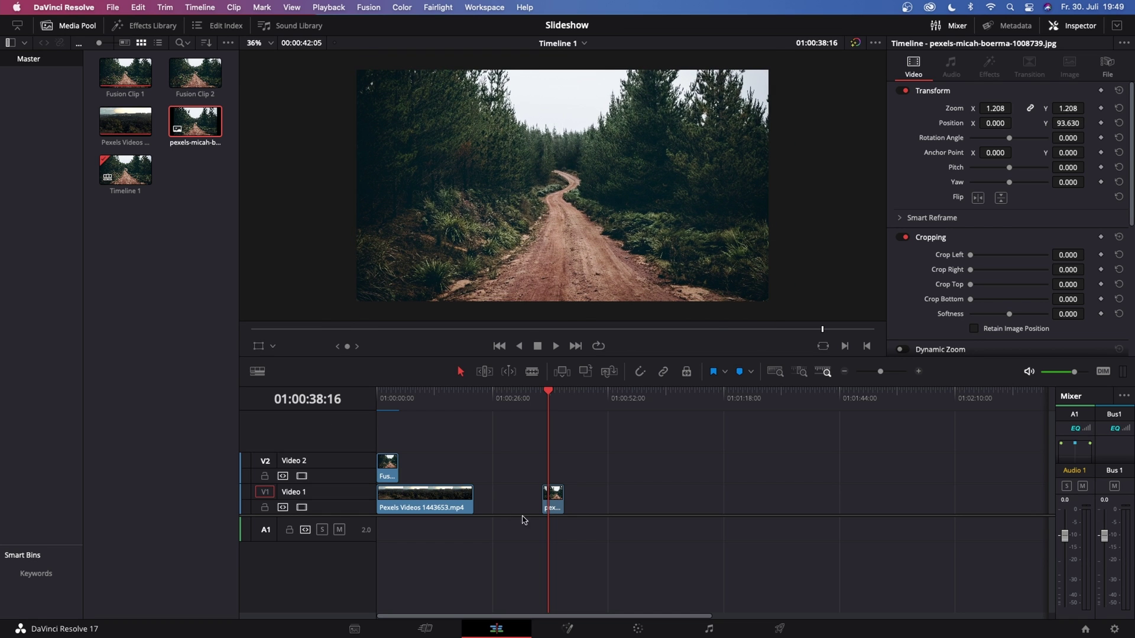
# Convert the framed forest road image into a new Fusion clip and open it on the Fusion page
pyautogui.rightClick(552, 499)
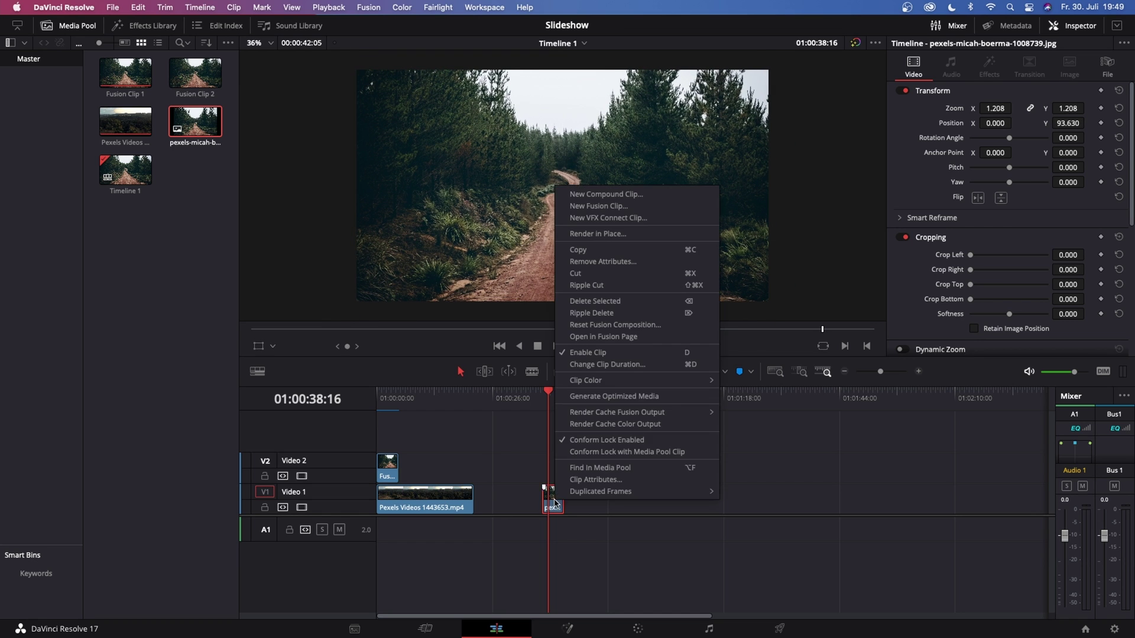
pyautogui.click(599, 206)
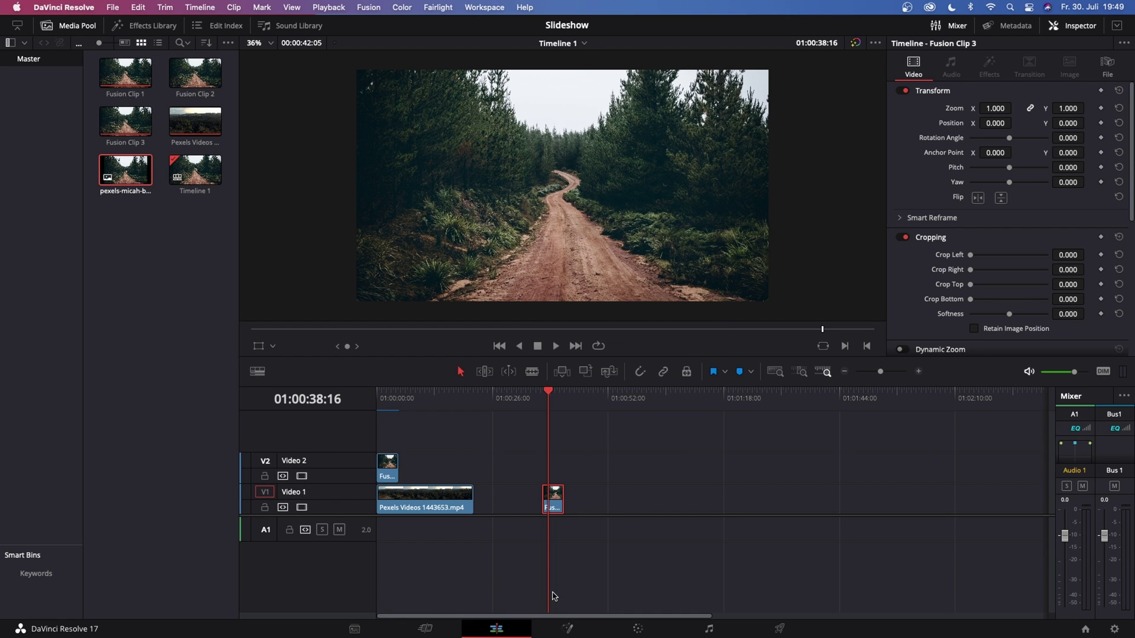
pyautogui.click(569, 629)
# Spread the MediaIn1 and MediaOut1 nodes far apart horizontally to make room for nodes between them
pyautogui.moveTo(36, 418); pyautogui.dragTo(565, 485)
pyautogui.click(565, 485)
pyautogui.moveTo(202, 487); pyautogui.dragTo(32, 492)
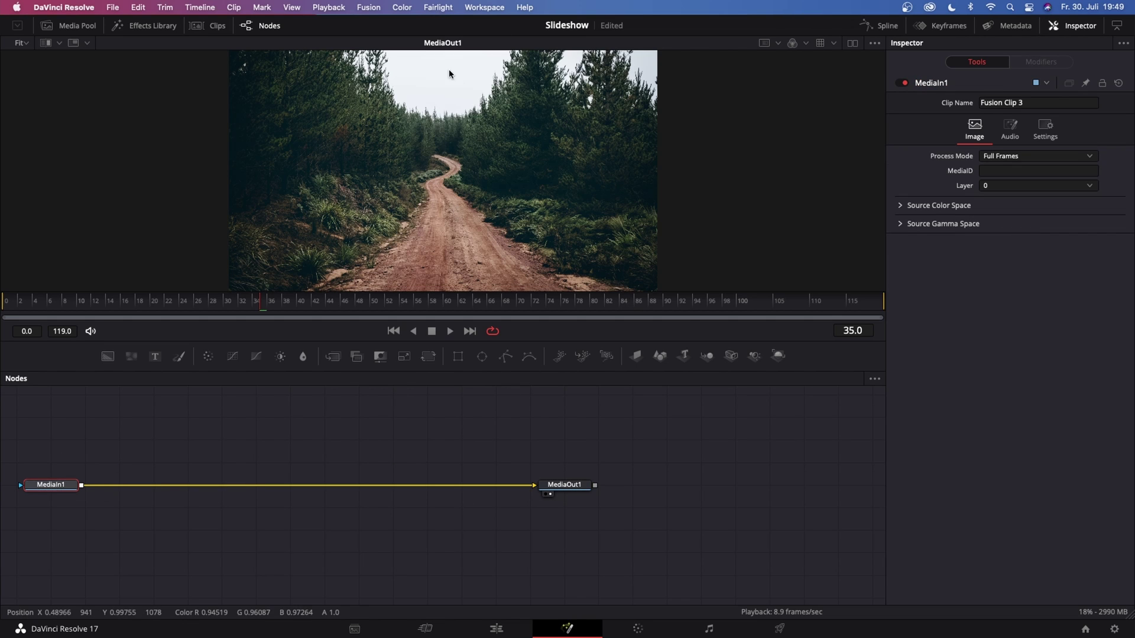
pyautogui.moveTo(578, 495); pyautogui.dragTo(849, 497)
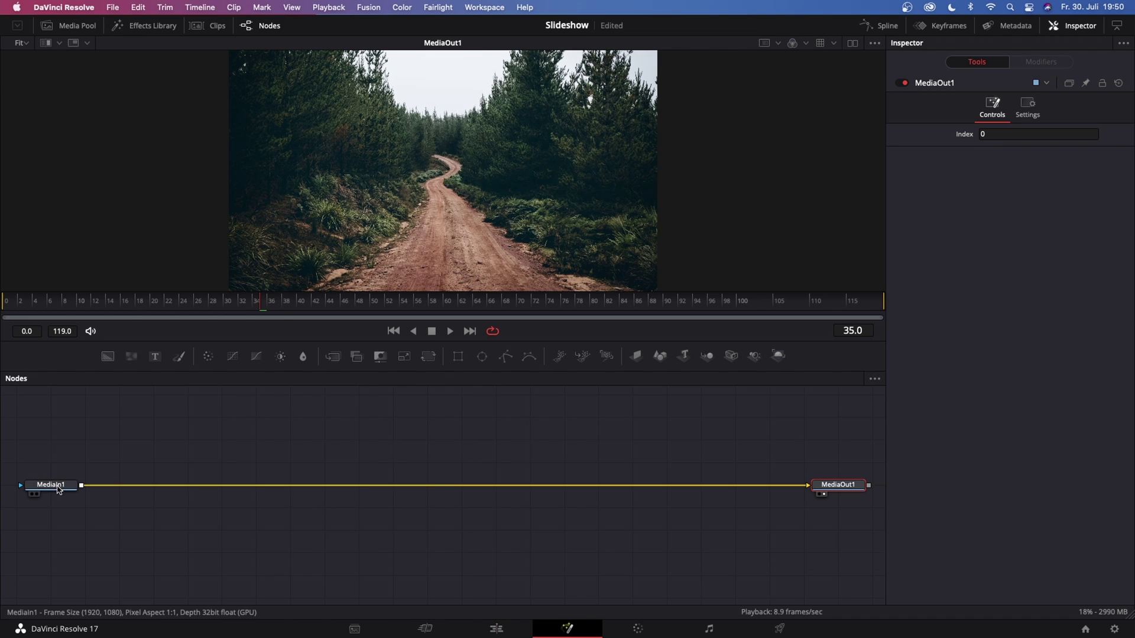
# Add a Background node with its alpha set to 0.0 and merge it with MediaIn1
pyautogui.click(130, 440)
pyautogui.moveTo(108, 356); pyautogui.dragTo(149, 447)
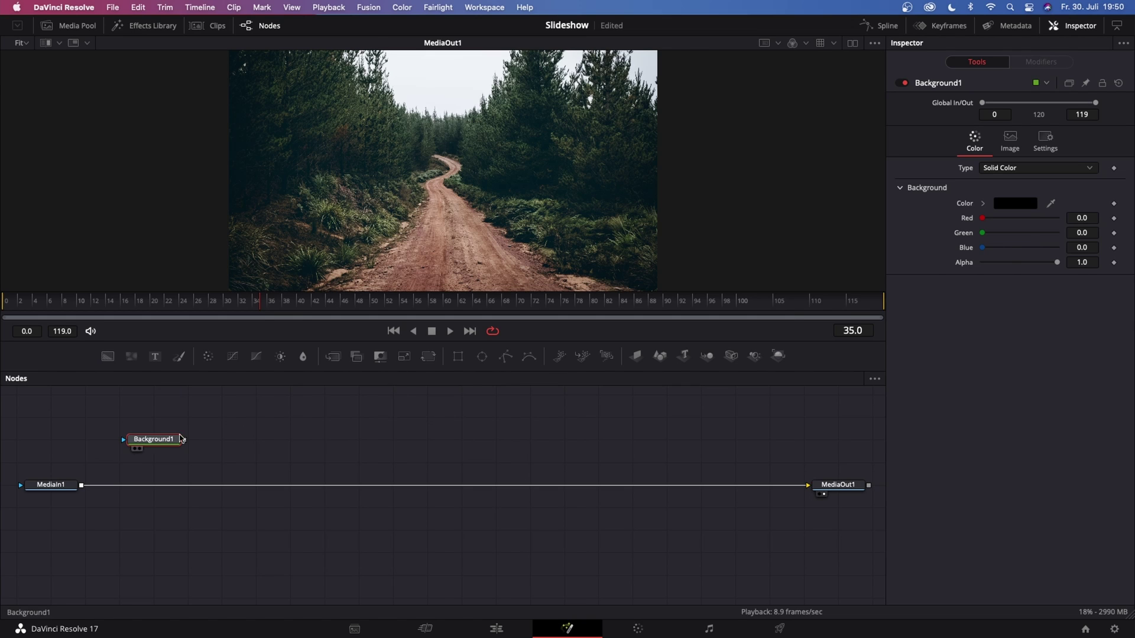
pyautogui.moveTo(1056, 262); pyautogui.dragTo(946, 264)
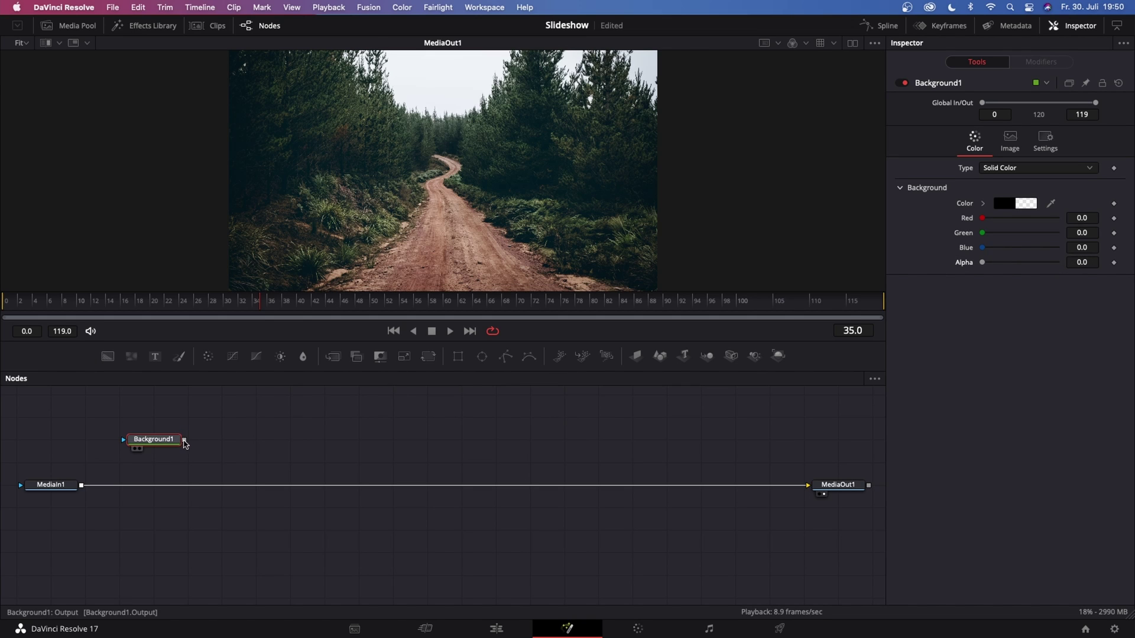
pyautogui.moveTo(184, 441); pyautogui.dragTo(83, 488)
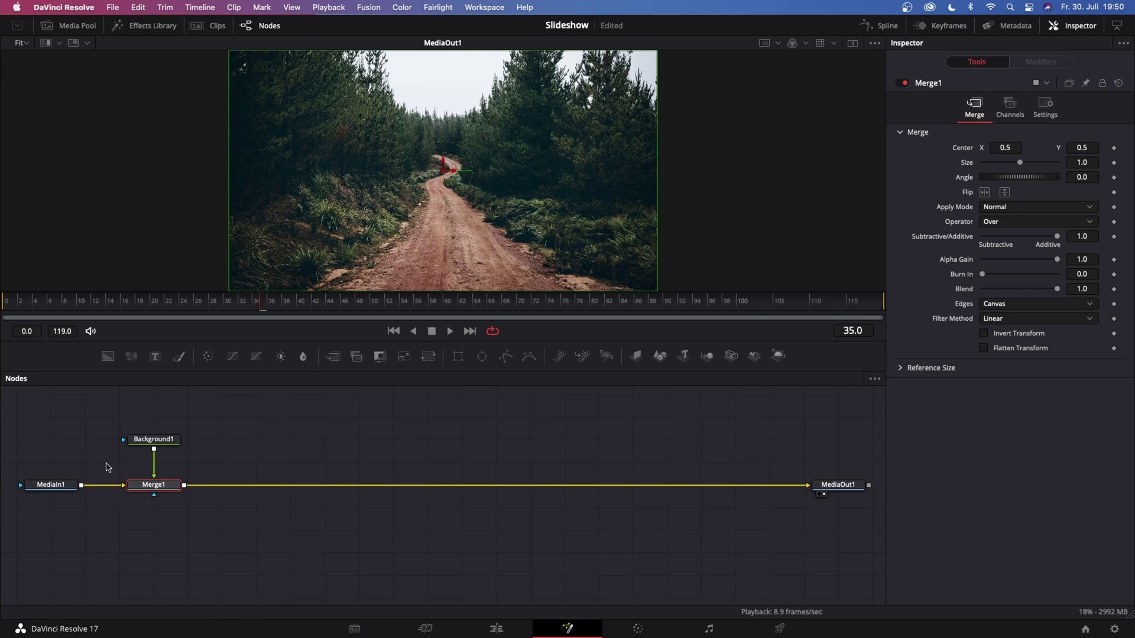
# Swap the inputs of Merge1 so Background1 feeds the background and MediaIn1 feeds the foreground
pyautogui.click(155, 440)
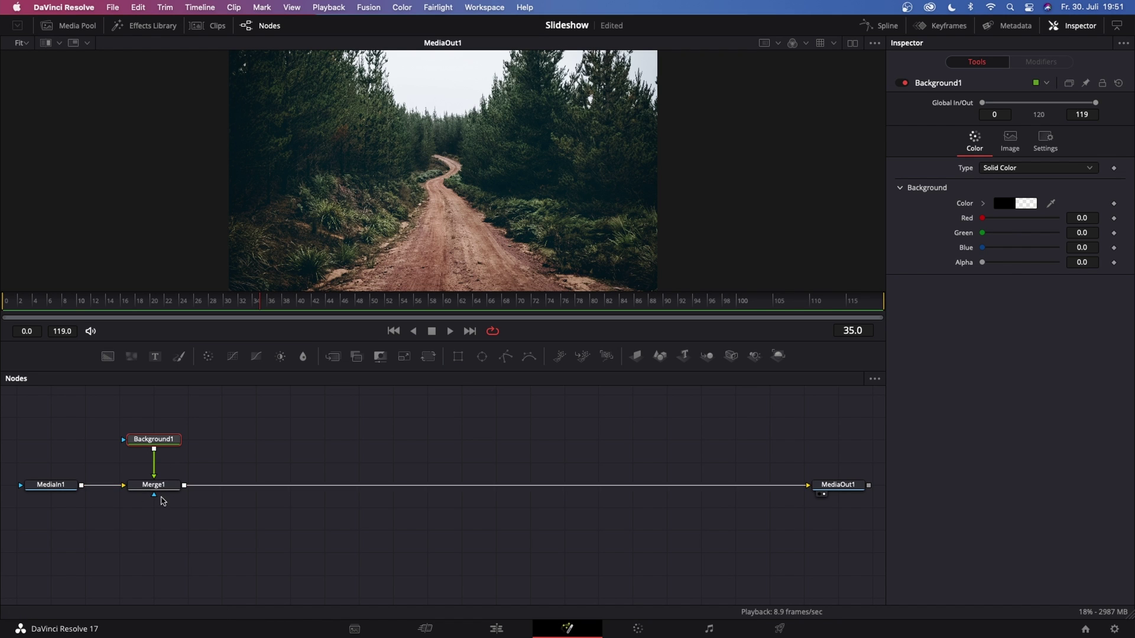
pyautogui.click(161, 488)
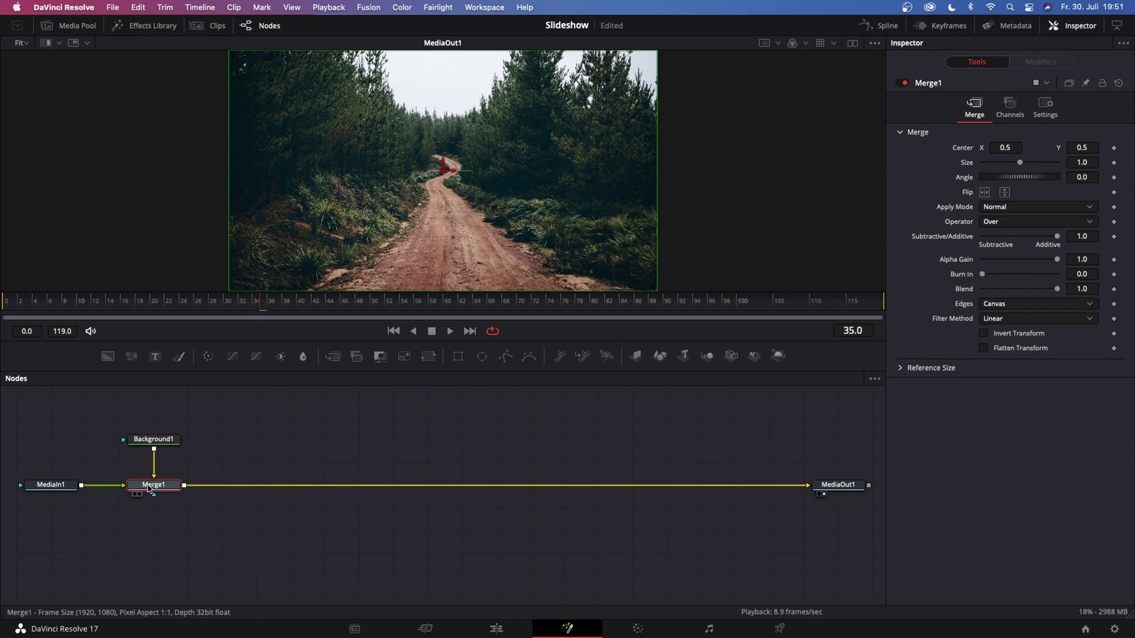
pyautogui.hotkey('ctrl', 't')
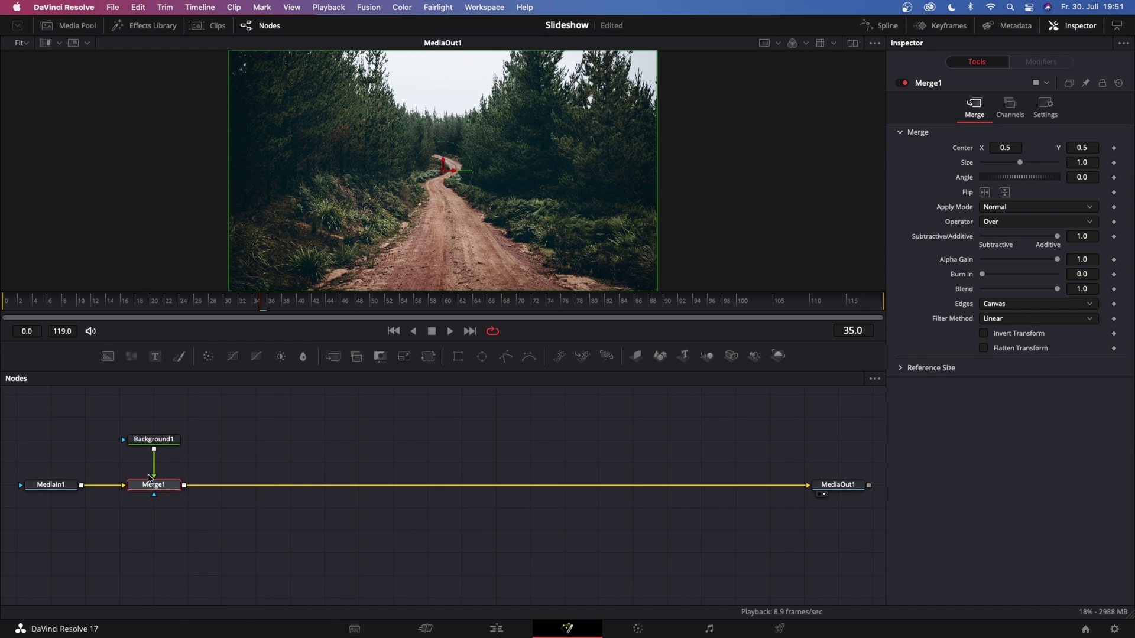
pyautogui.moveTo(155, 470); pyautogui.dragTo(123, 488)
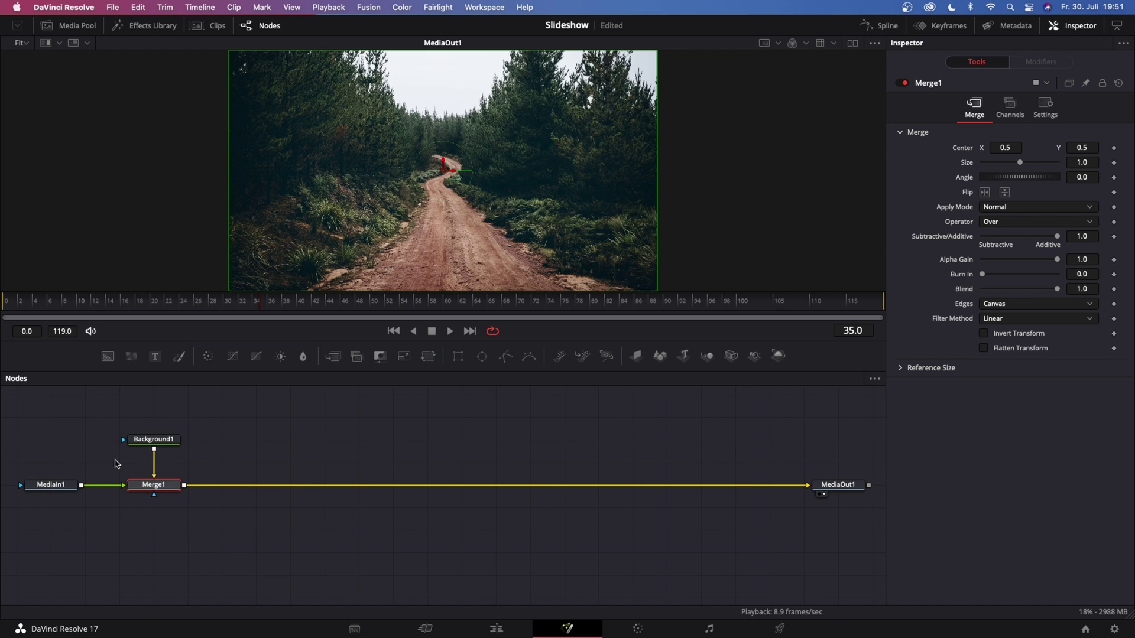
pyautogui.click(206, 462)
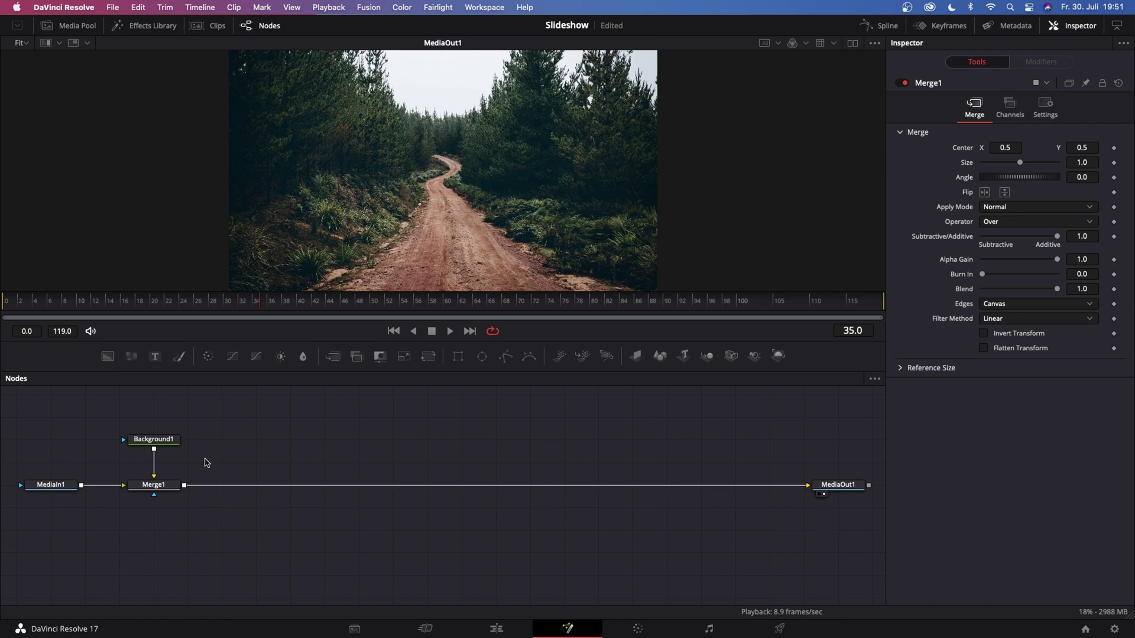
# Add a Brightness / Contrast node directly after Merge1
pyautogui.click(170, 491)
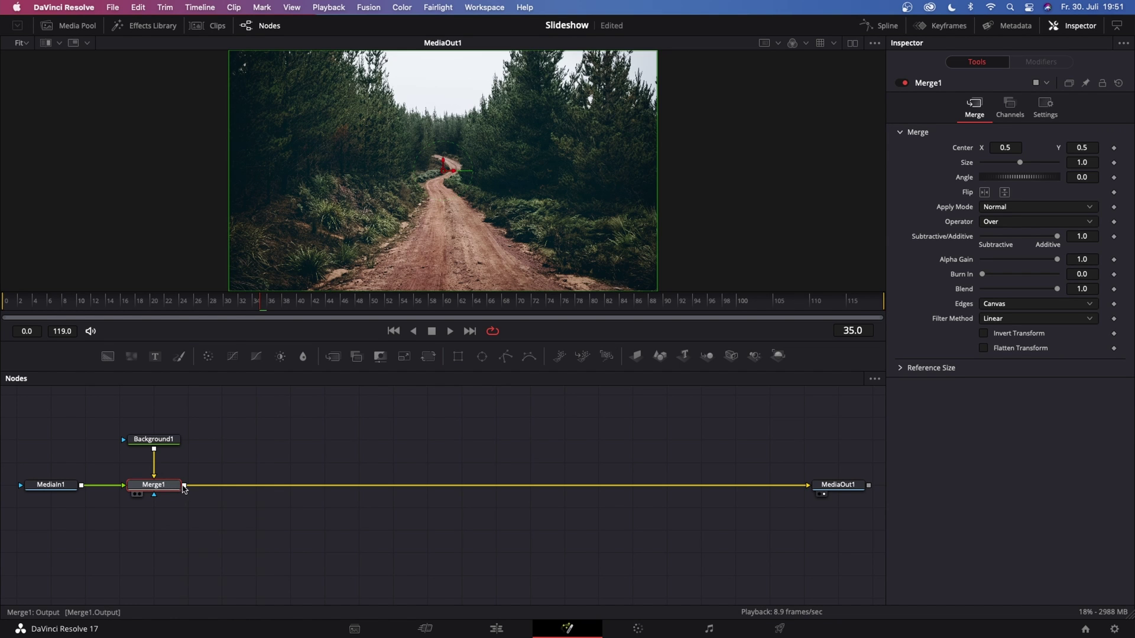
pyautogui.hotkey('shift', 'space')
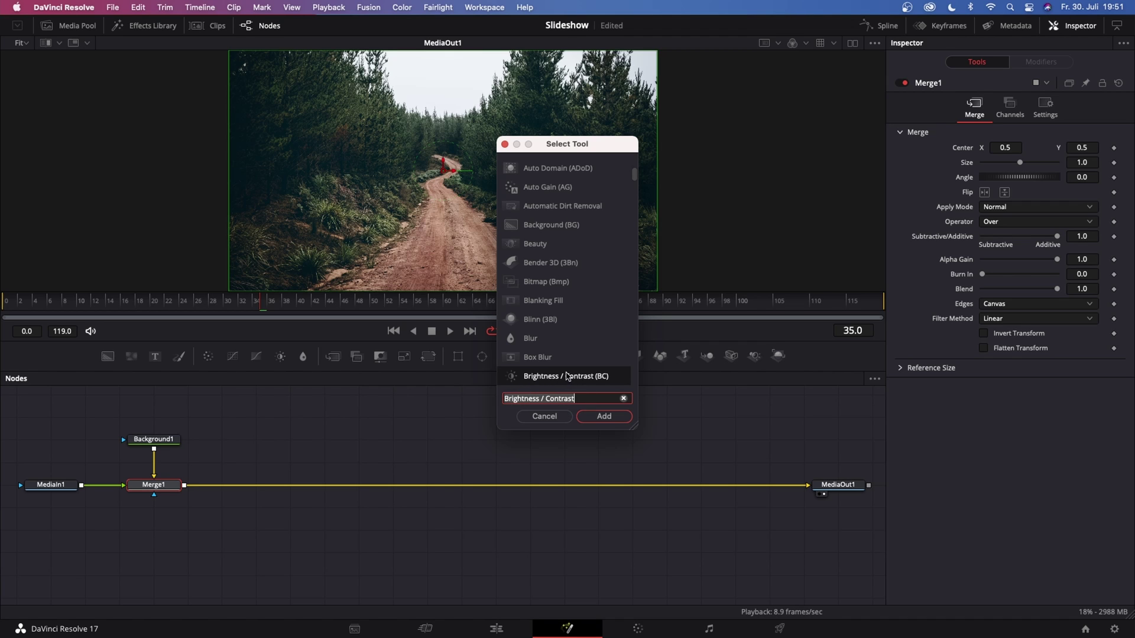
pyautogui.click(604, 417)
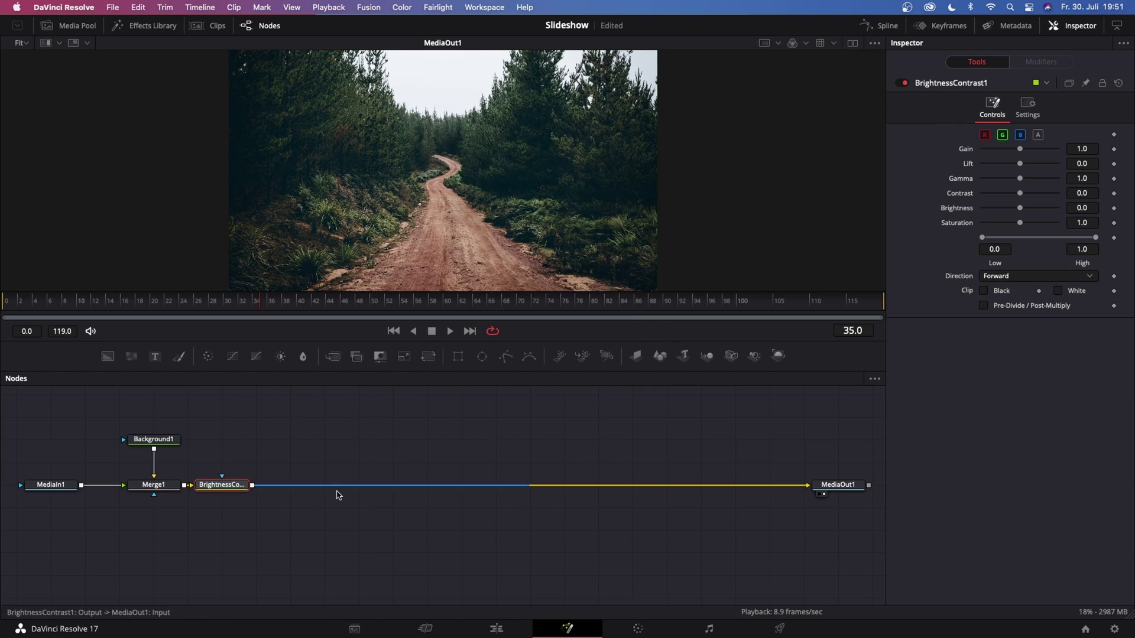
# Set the Brightness / Contrast node's saturation to 0.652 and its contrast to -0.073
pyautogui.scroll(-1, 346, 240)
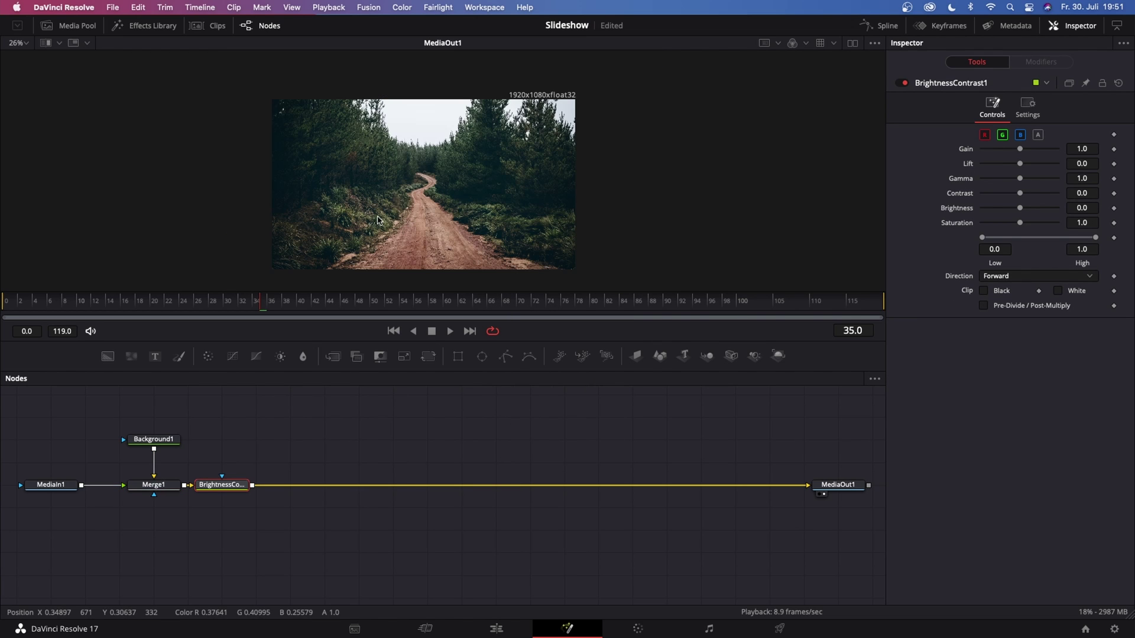
pyautogui.moveTo(257, 85); pyautogui.dragTo(627, 267)
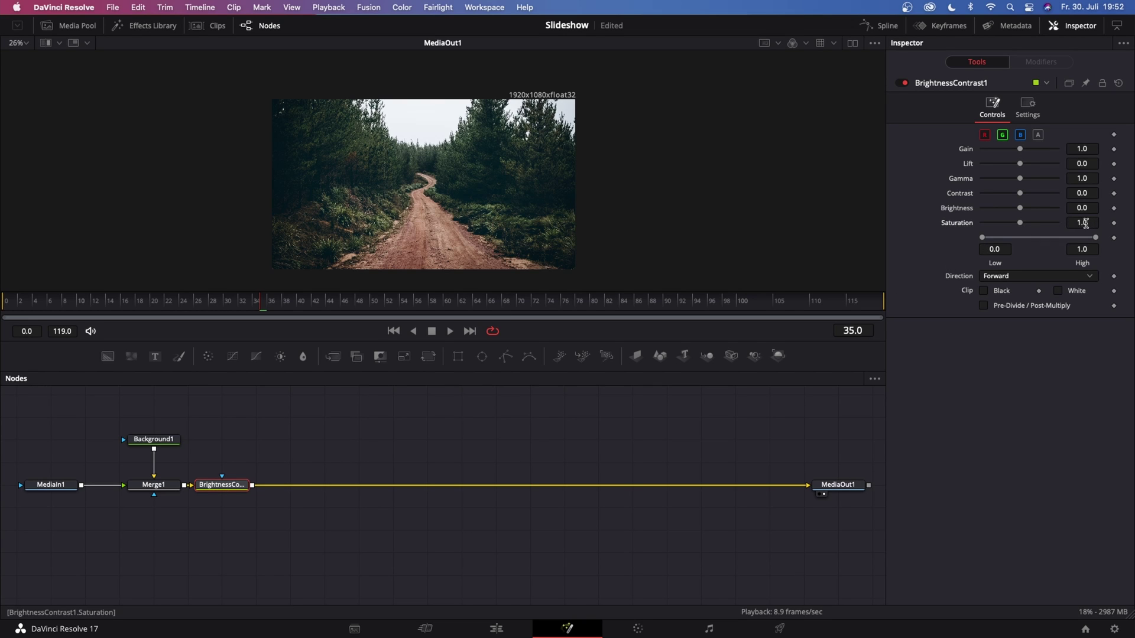
pyautogui.moveTo(1085, 224); pyautogui.dragTo(1081, 224)
pyautogui.moveTo(1082, 223); pyautogui.dragTo(1083, 193)
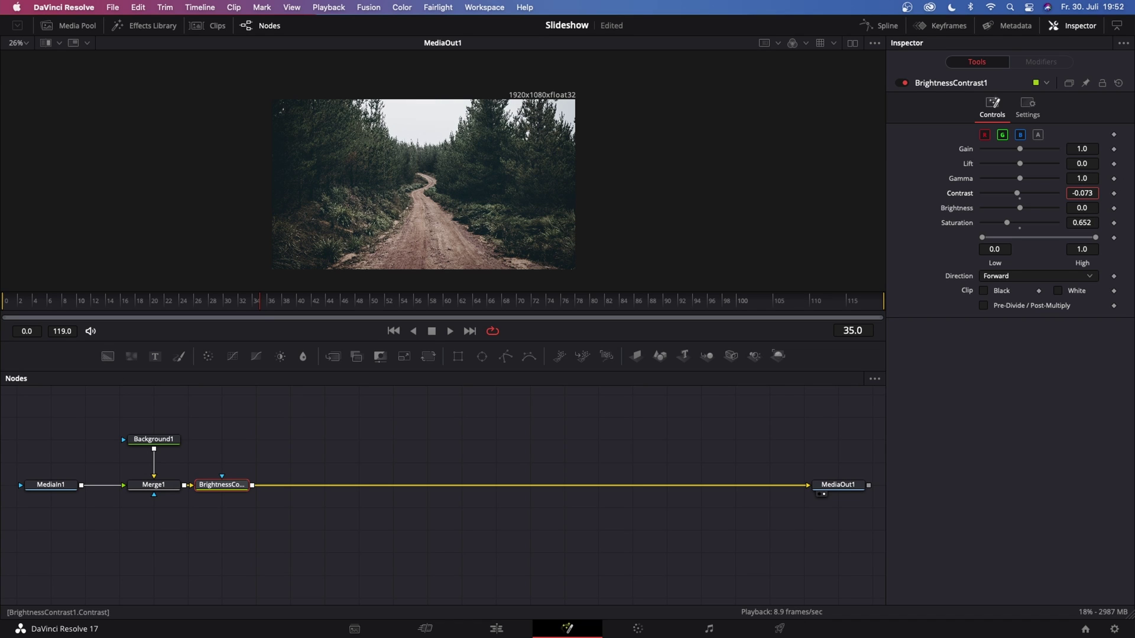
pyautogui.moveTo(1082, 193); pyautogui.dragTo(1083, 194)
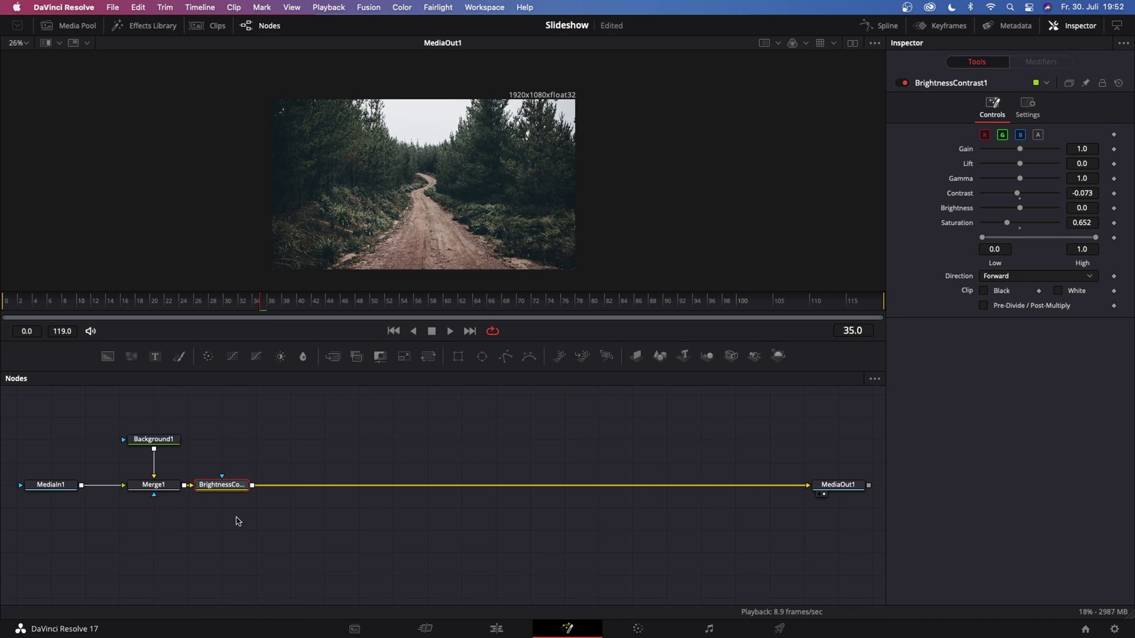
# Add a Blur node after the Brightness / Contrast node and set its blur size to 6.3
pyautogui.hotkey('shift', 'space')
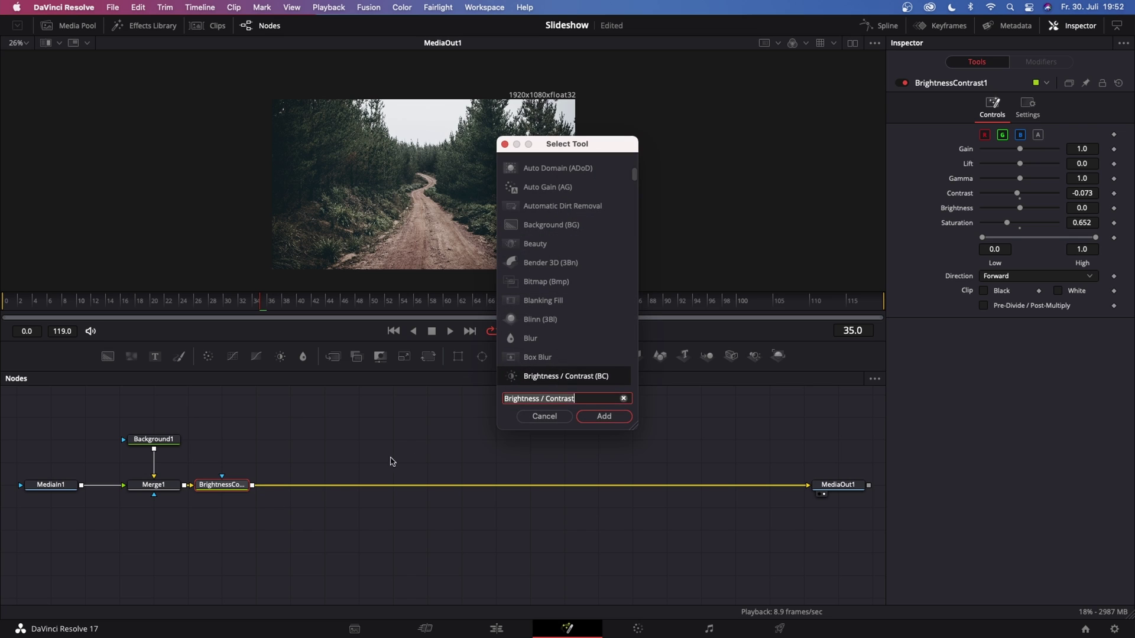
pyautogui.click(623, 399)
pyautogui.write('blur')
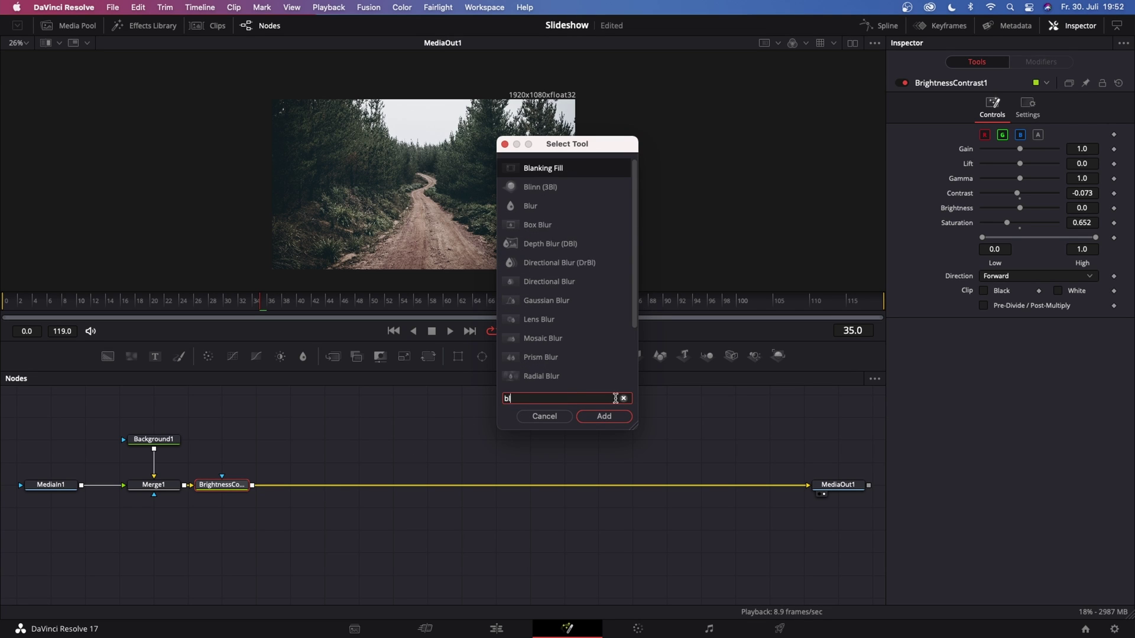
pyautogui.click(582, 306)
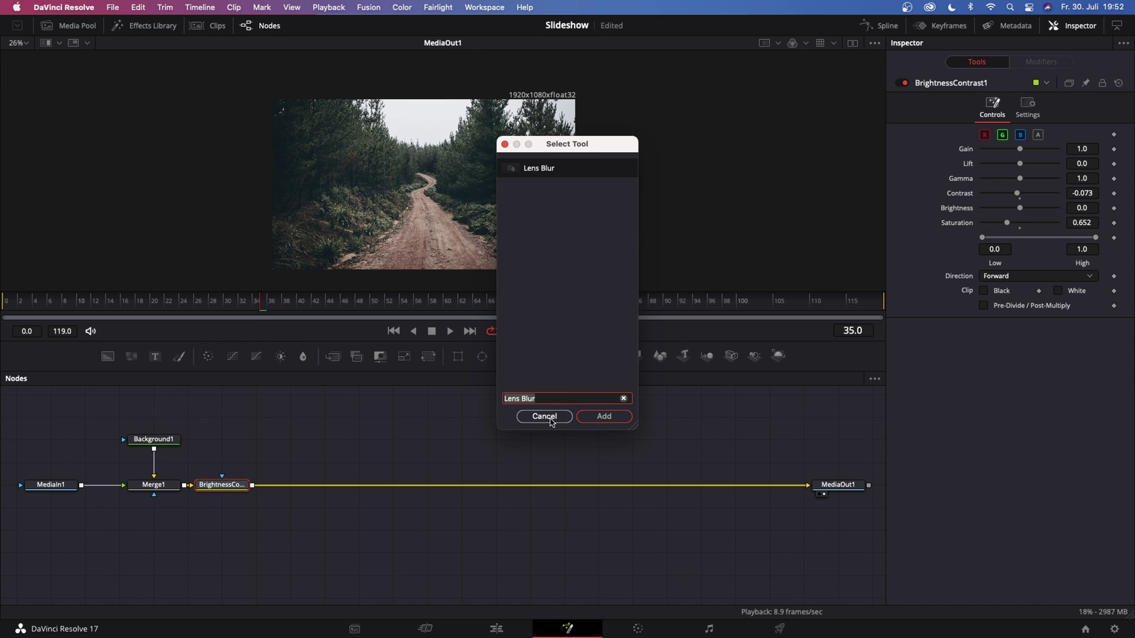
pyautogui.click(623, 399)
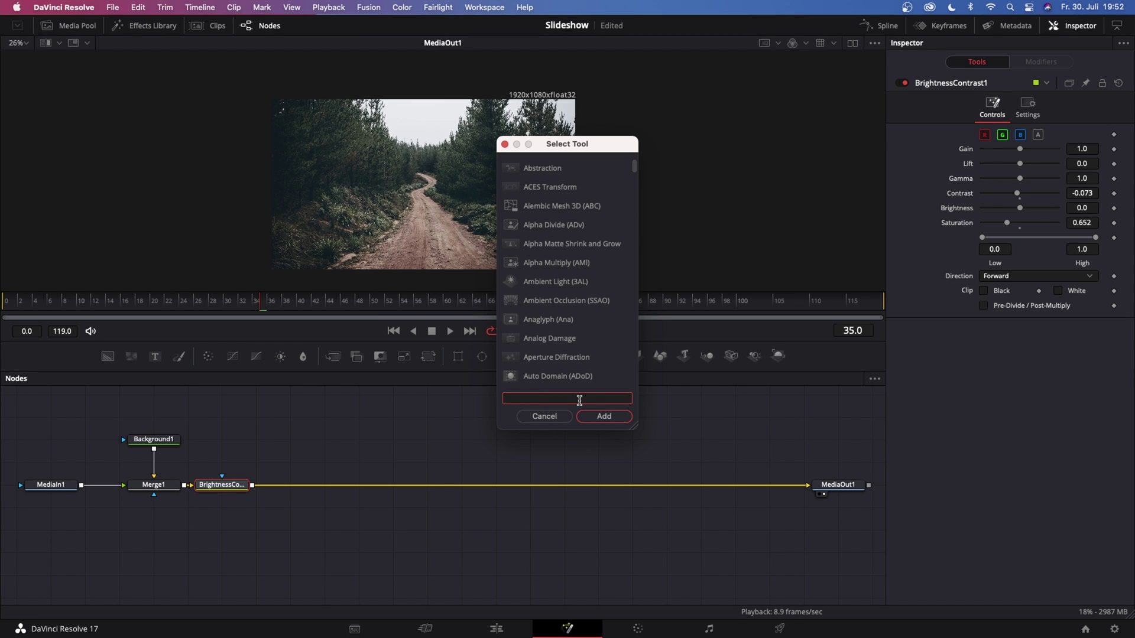
pyautogui.write('blur')
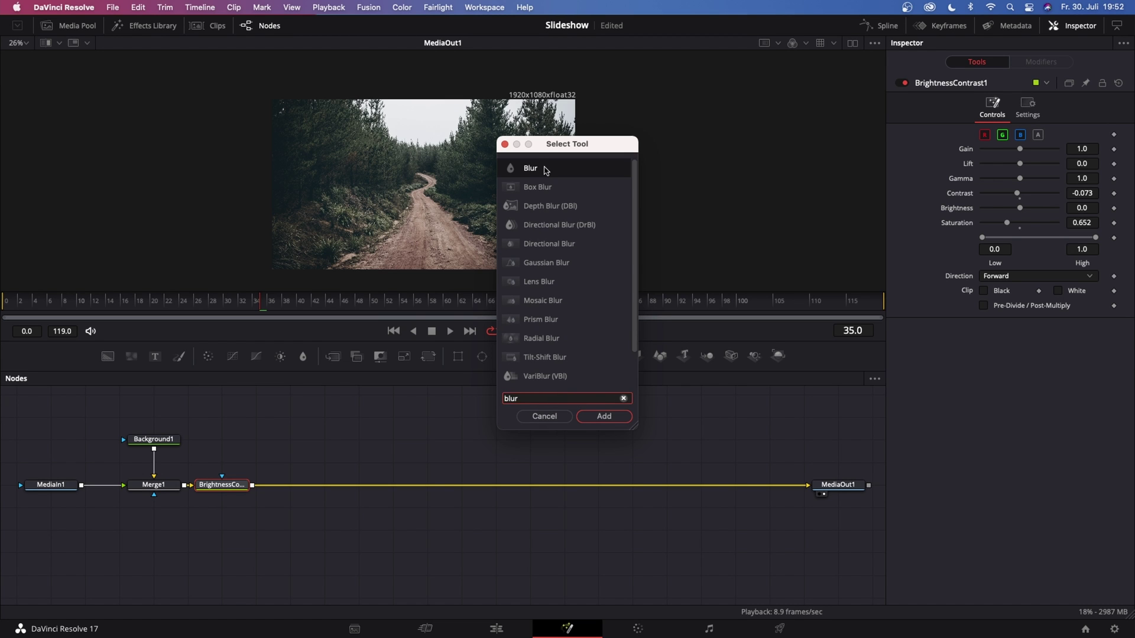
pyautogui.click(545, 171)
pyautogui.click(607, 417)
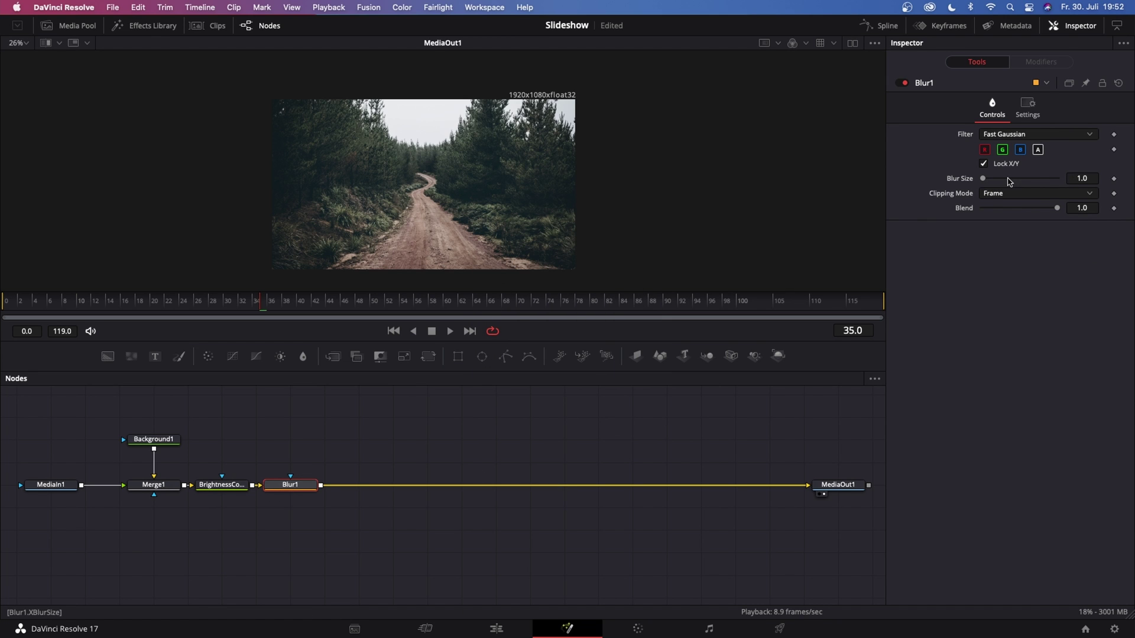
pyautogui.moveTo(983, 180); pyautogui.dragTo(987, 181)
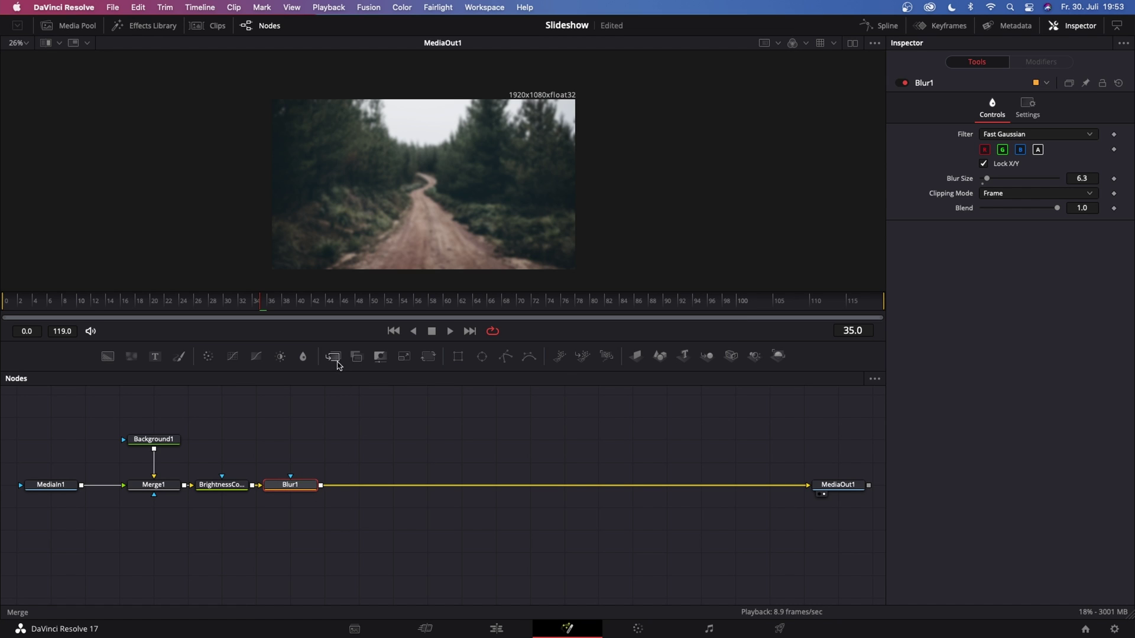
# Add a Merge node between Blur1 and MediaOut1
pyautogui.moveTo(335, 358); pyautogui.dragTo(373, 474)
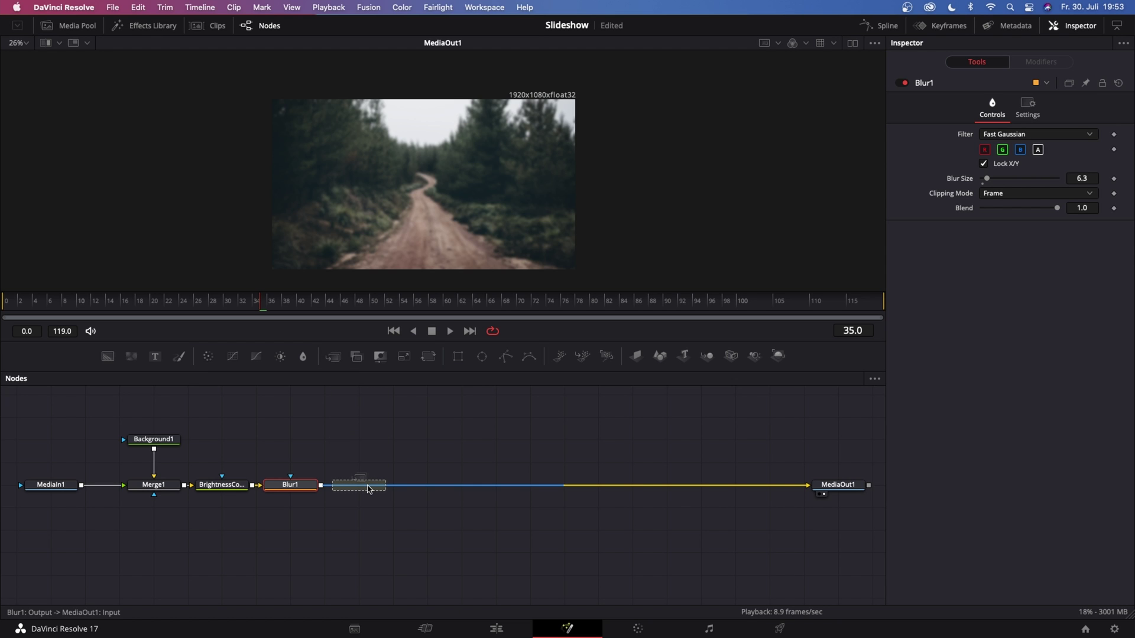
pyautogui.moveTo(368, 489); pyautogui.dragTo(398, 492)
pyautogui.press('super+z')
pyautogui.click(246, 438)
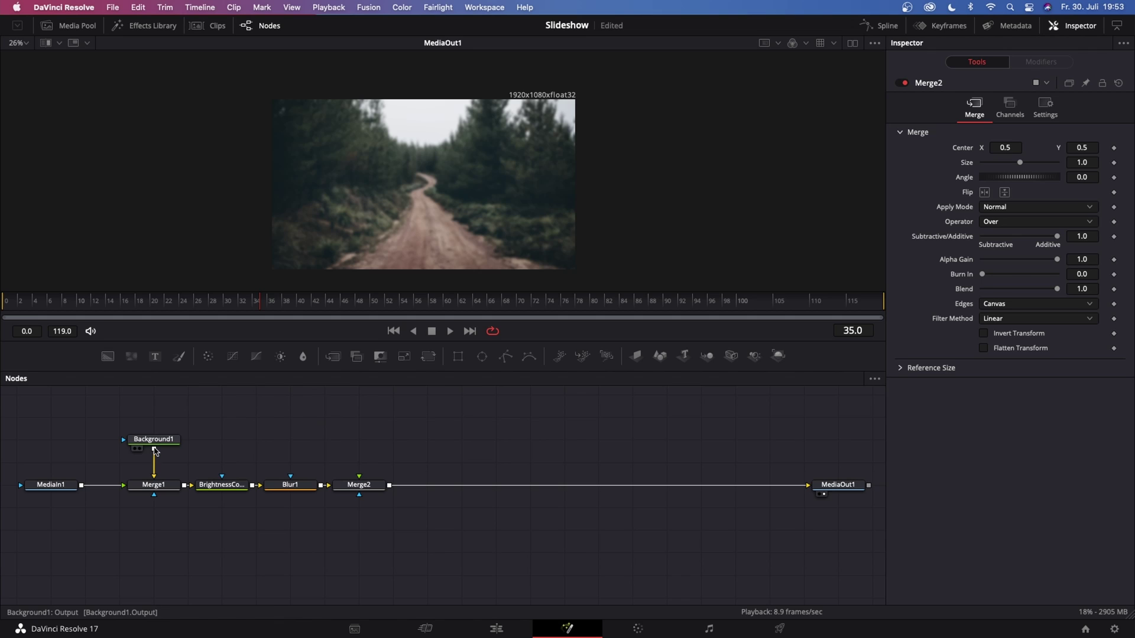
# Connect Background1 to Merge2 and swap the inputs so Background1 is the background and Blur1 the foreground
pyautogui.moveTo(154, 450); pyautogui.dragTo(359, 476)
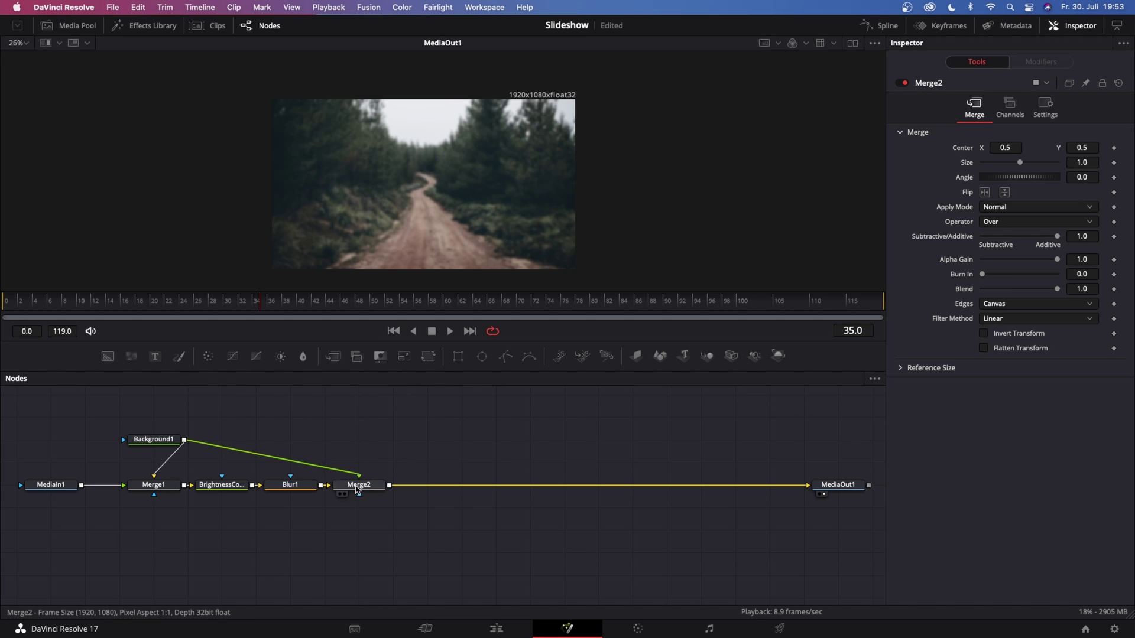
pyautogui.moveTo(357, 490); pyautogui.dragTo(391, 489)
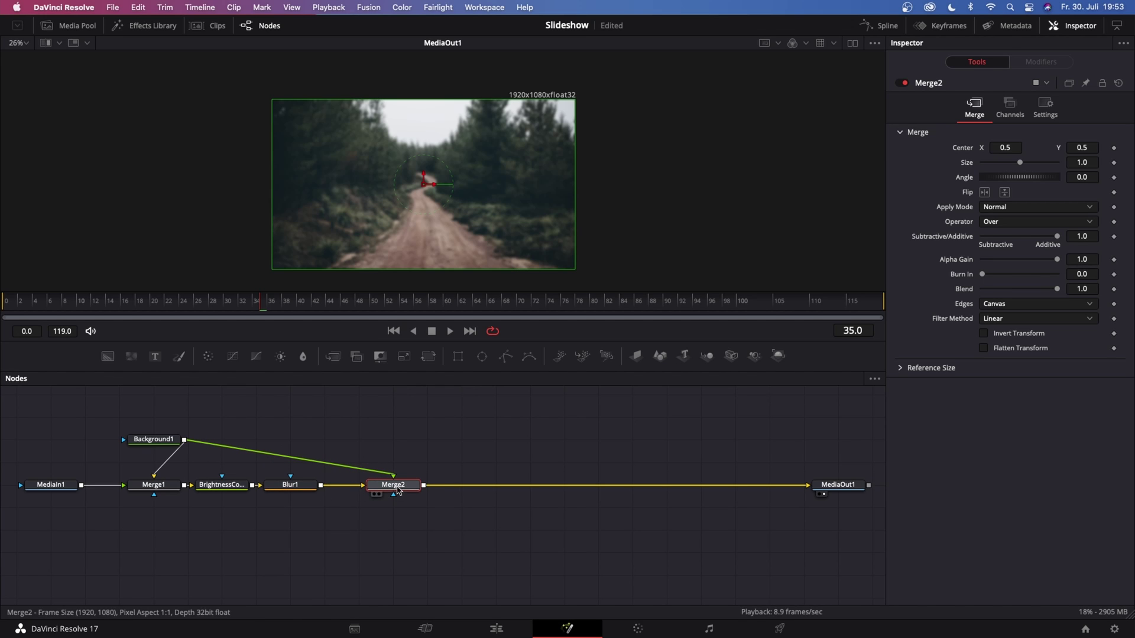
pyautogui.moveTo(395, 491); pyautogui.dragTo(360, 490)
pyautogui.click(274, 461)
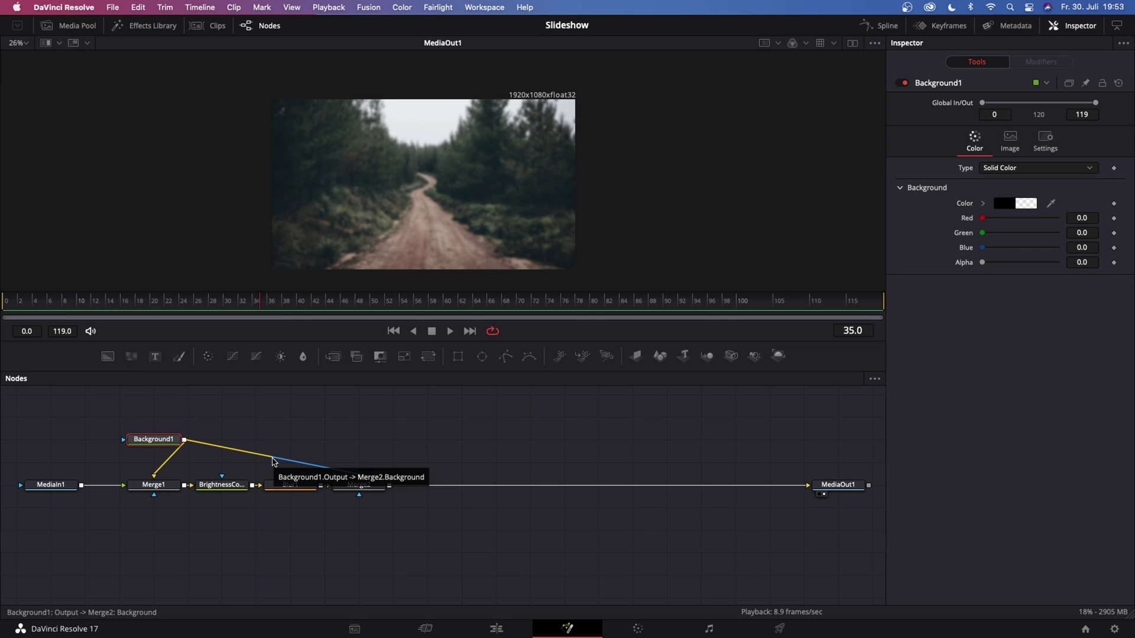
# Insert a pipe router in the Background1 to Merge2 connection and place it directly above Merge2 for a right-angled route
pyautogui.keyDown('alt'); pyautogui.click(274, 460); pyautogui.keyUp('alt')
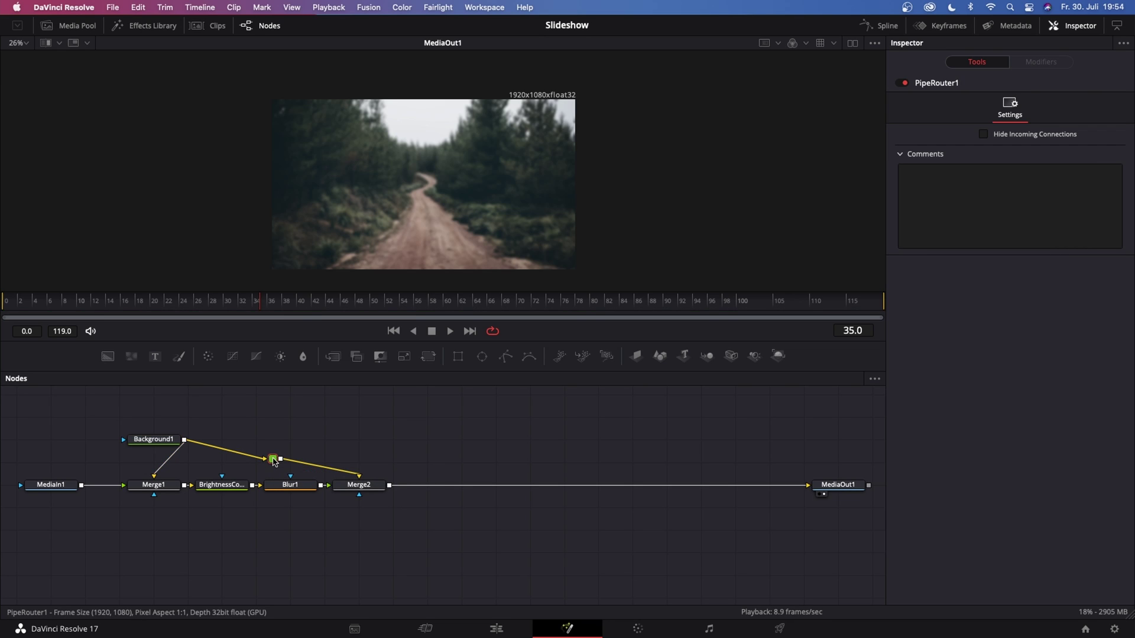
pyautogui.moveTo(274, 460); pyautogui.dragTo(364, 442)
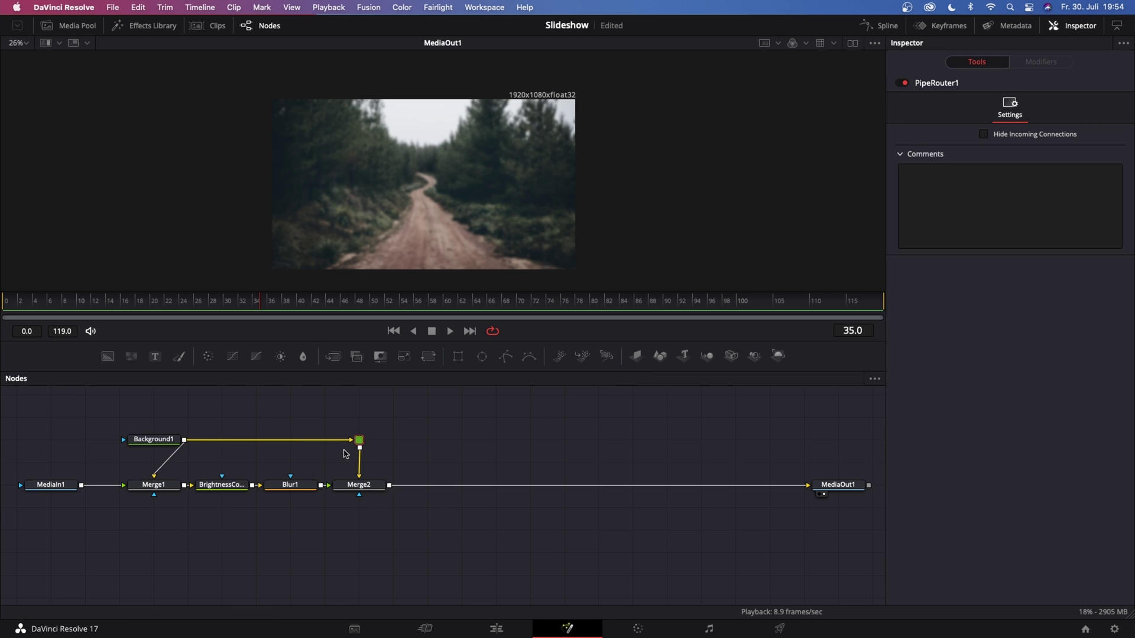
pyautogui.click(371, 411)
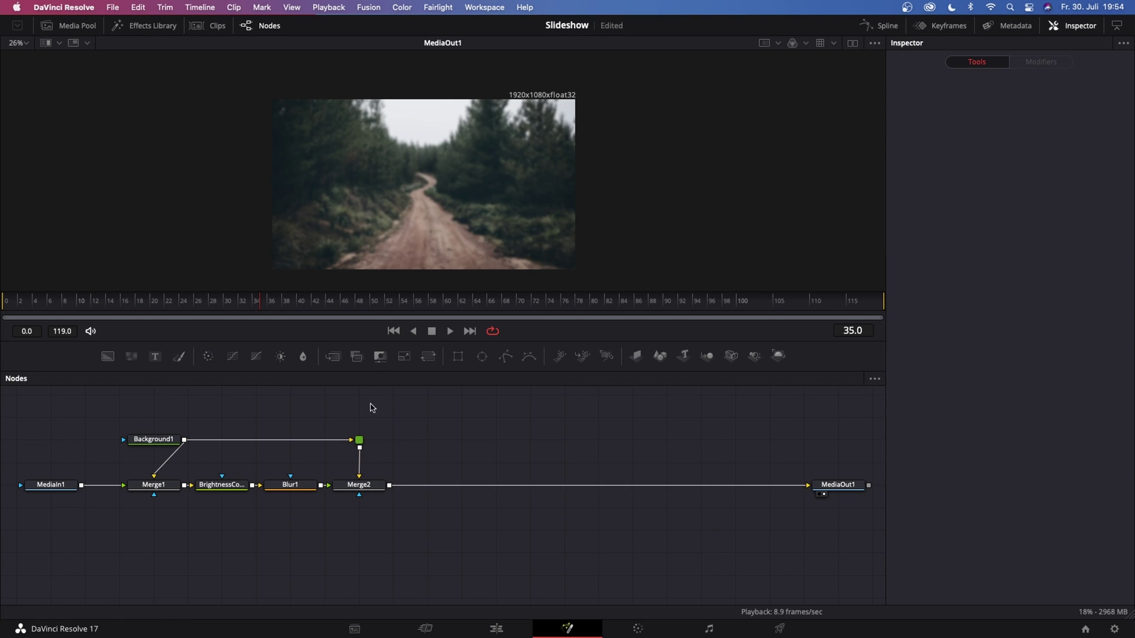
# Add a Polygon mask to Merge2 and draw a closed, slanted four-cornered strip right of centre, extending beyond the frame's upper and lower edges
pyautogui.click(366, 491)
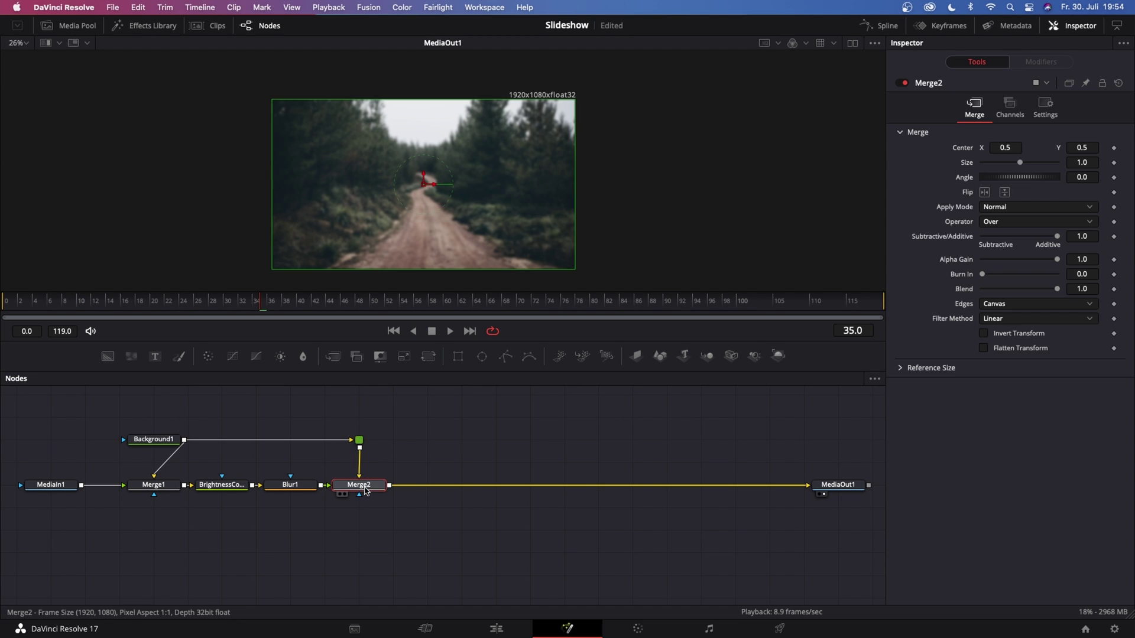
pyautogui.click(505, 356)
pyautogui.moveTo(358, 462); pyautogui.dragTo(369, 517)
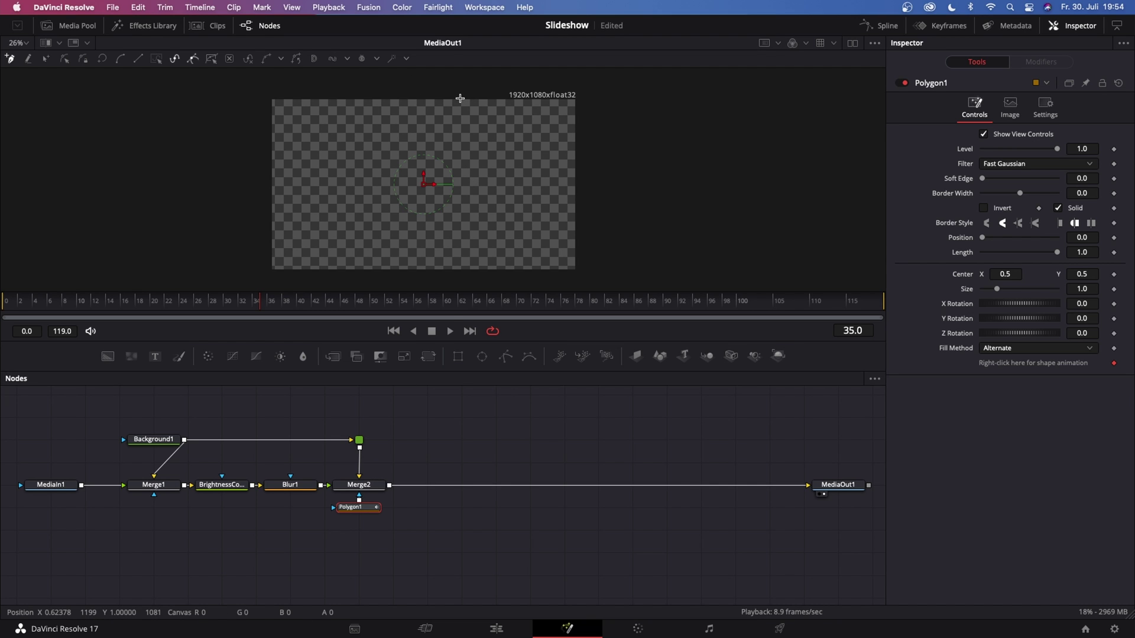
pyautogui.click(488, 84)
pyautogui.click(556, 85)
pyautogui.click(523, 280)
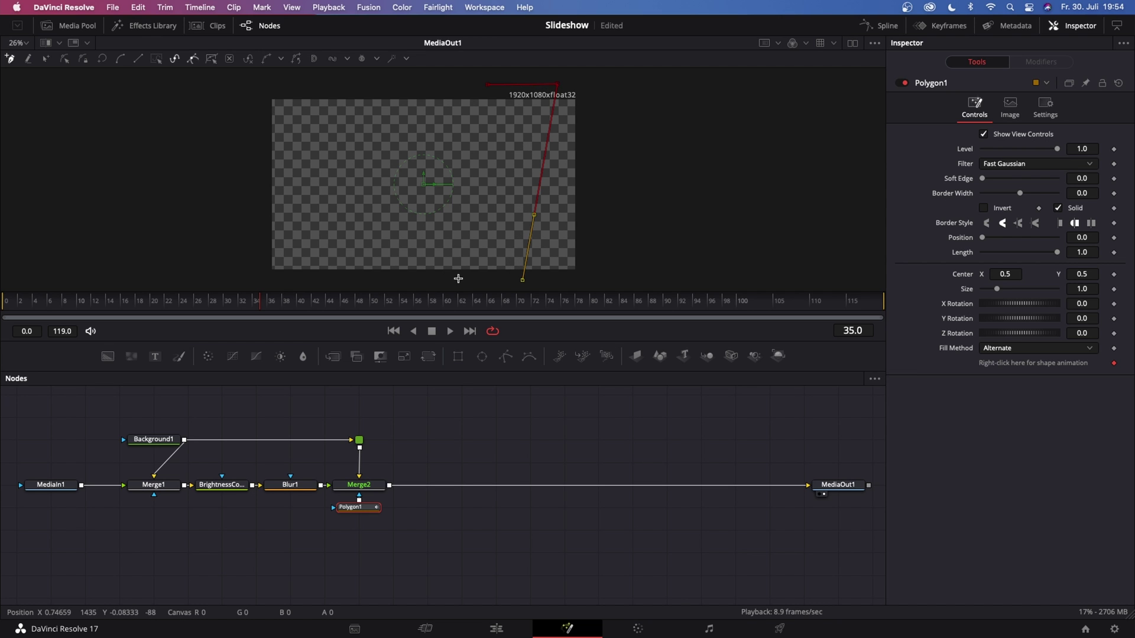
pyautogui.click(428, 280)
pyautogui.click(487, 85)
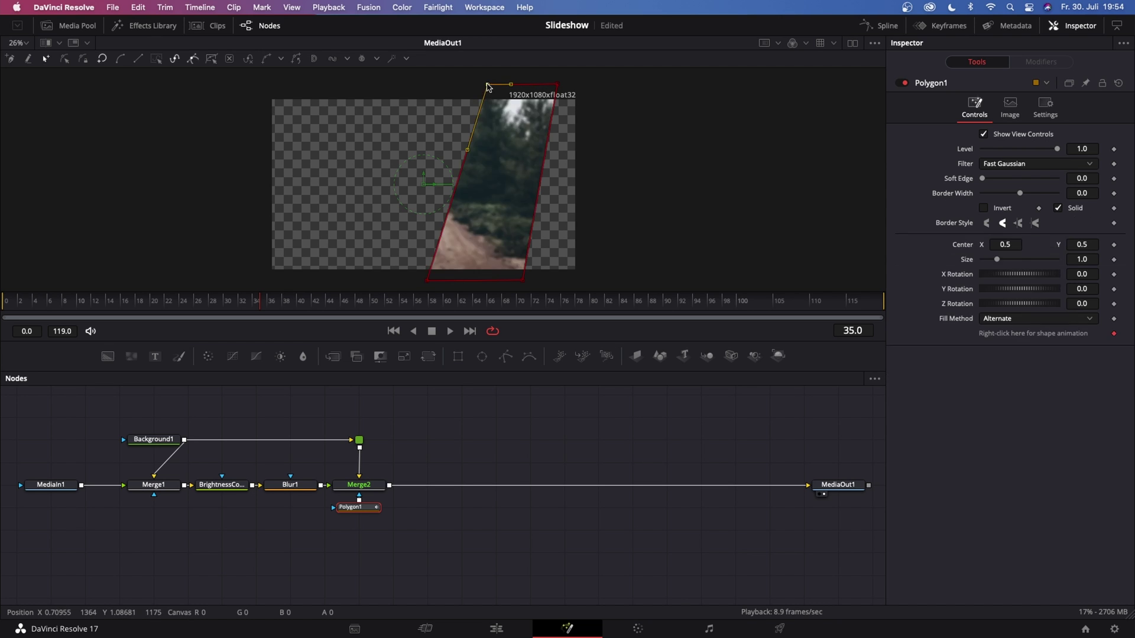
# Adjust the polygon's two left corners to widen the strip's base and give its left edge a stronger slant
pyautogui.moveTo(427, 280); pyautogui.dragTo(418, 281)
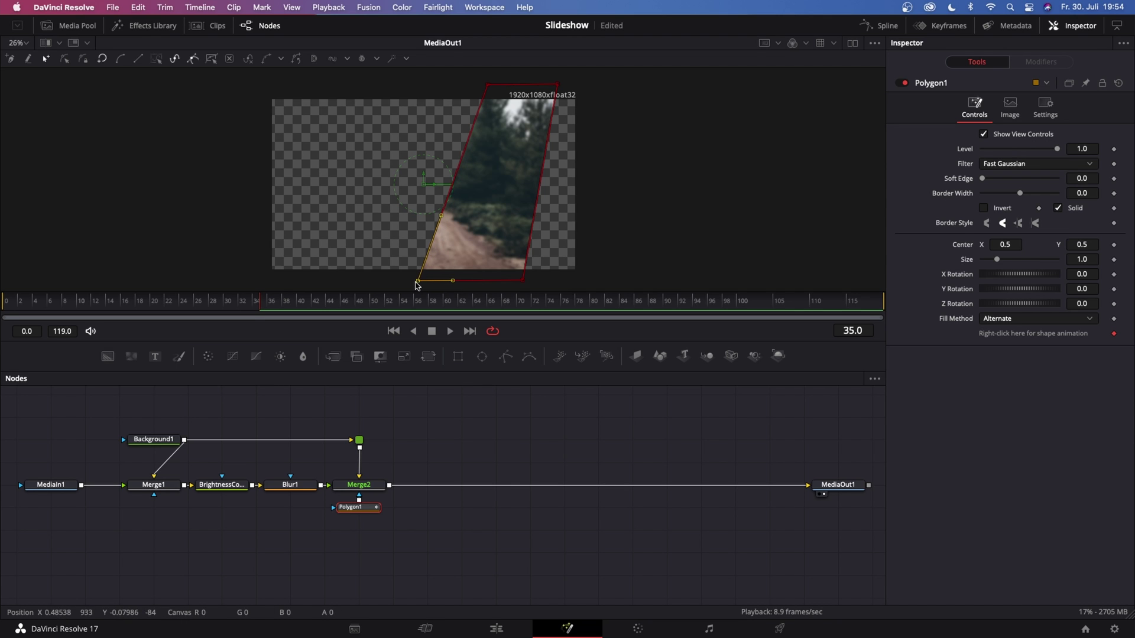
pyautogui.moveTo(488, 85); pyautogui.dragTo(522, 88)
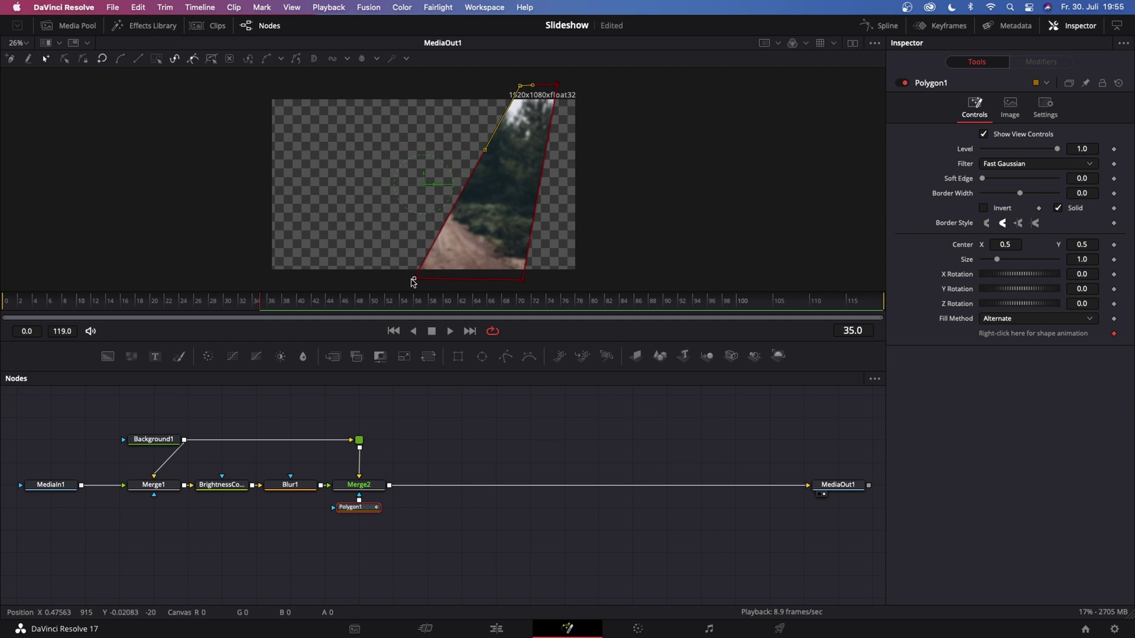
pyautogui.moveTo(412, 282); pyautogui.dragTo(393, 280)
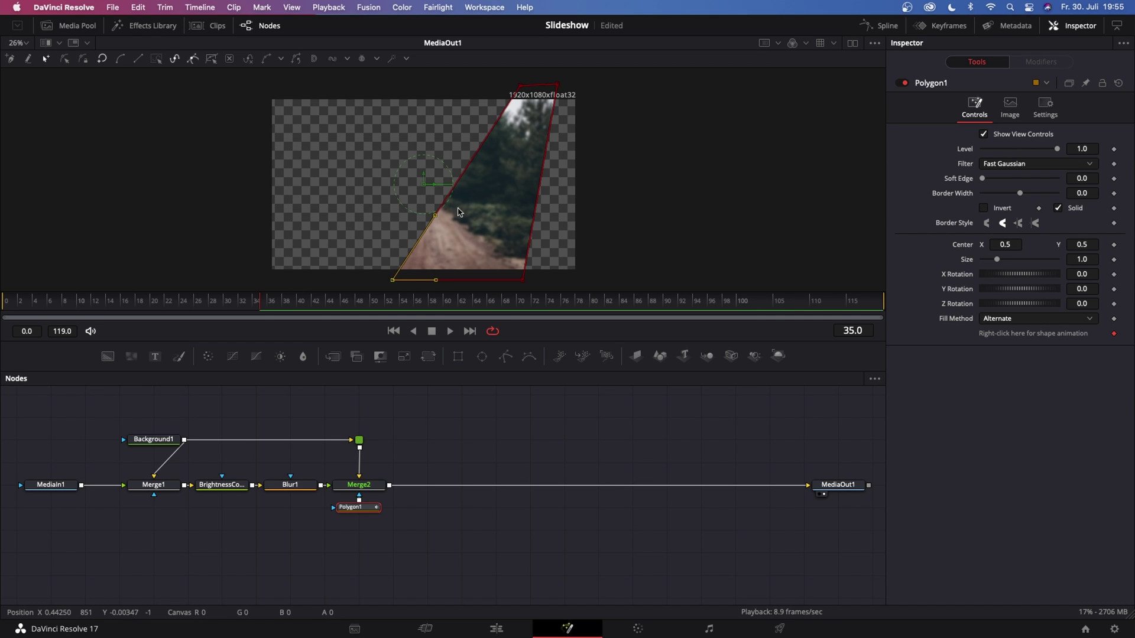
pyautogui.moveTo(519, 85); pyautogui.dragTo(498, 88)
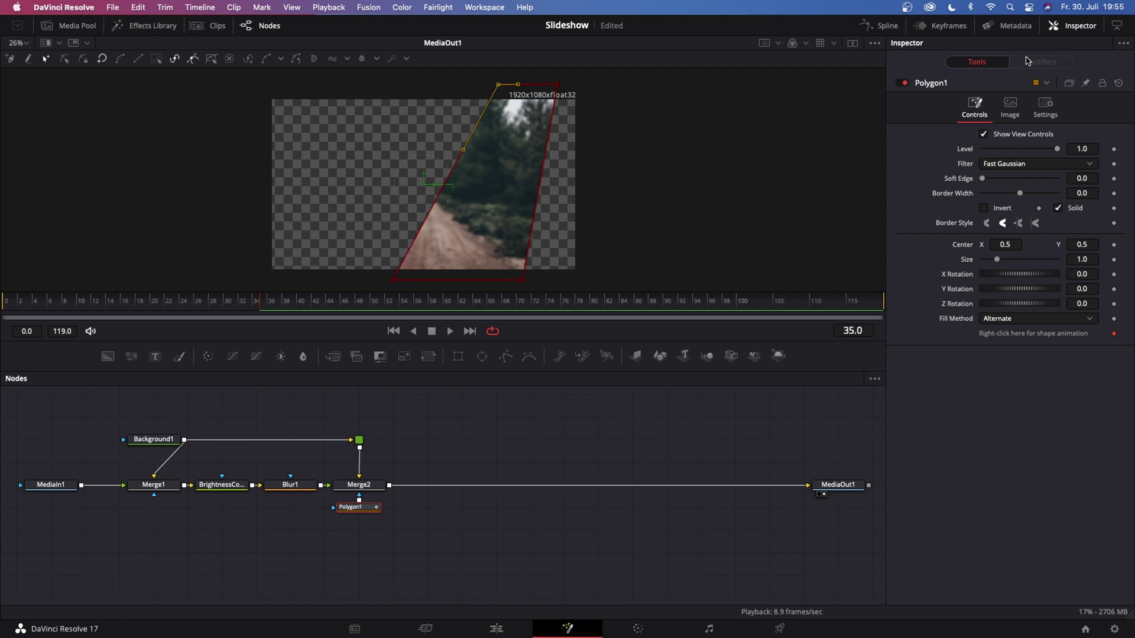
# Invert the polygon mask and try shifting it sideways, ending with its centre X at 0.503898
pyautogui.click(984, 209)
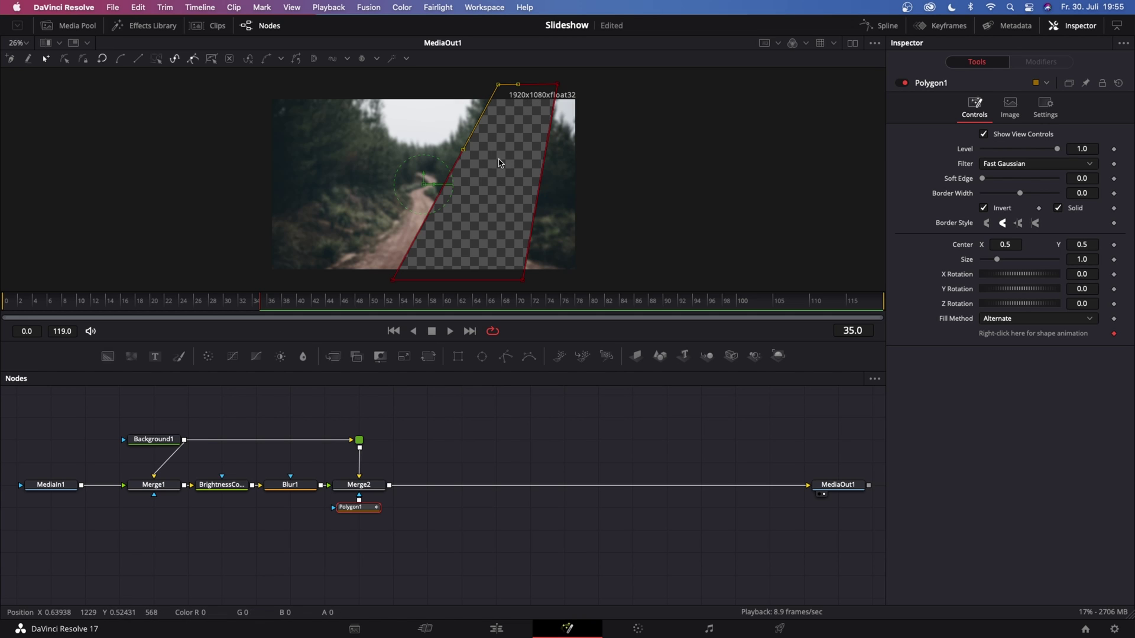
pyautogui.moveTo(433, 188); pyautogui.dragTo(340, 183)
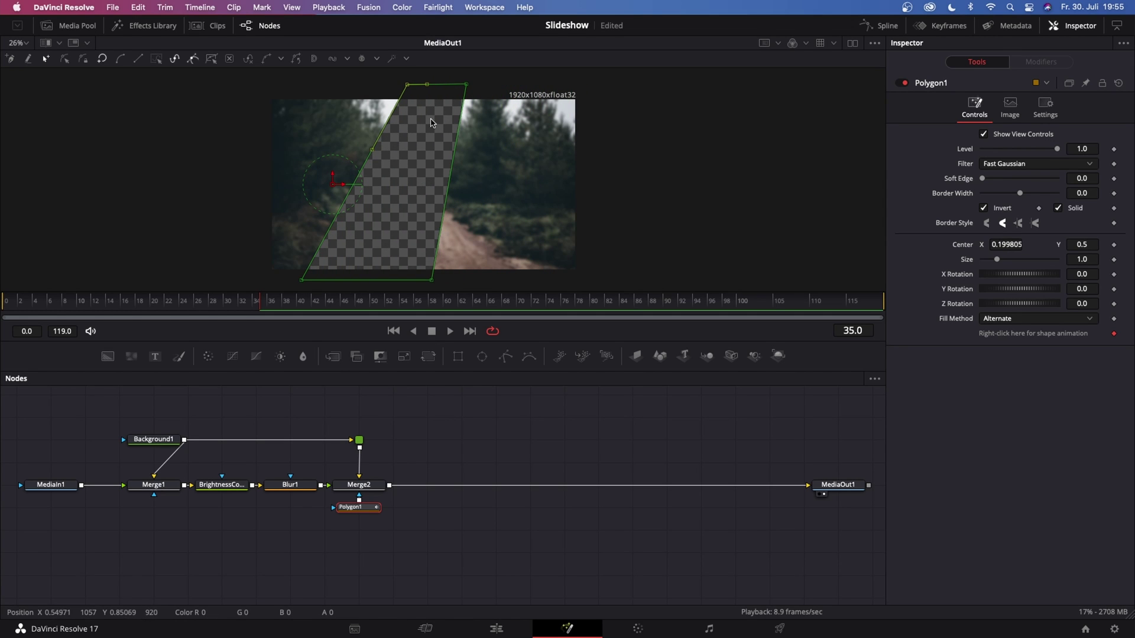
pyautogui.moveTo(344, 189); pyautogui.dragTo(436, 193)
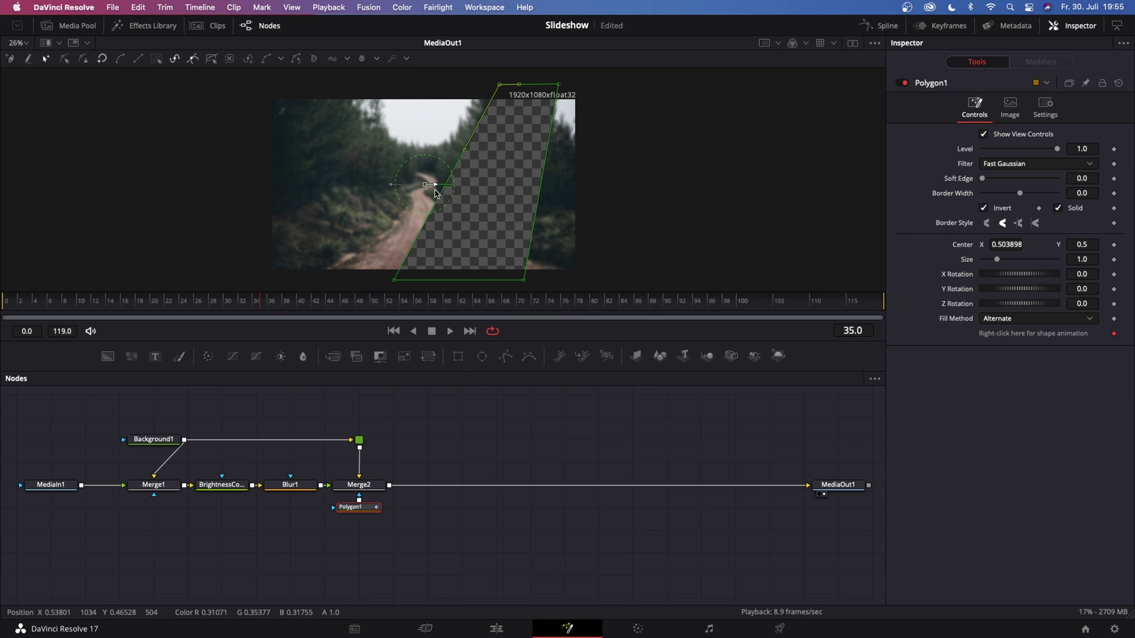
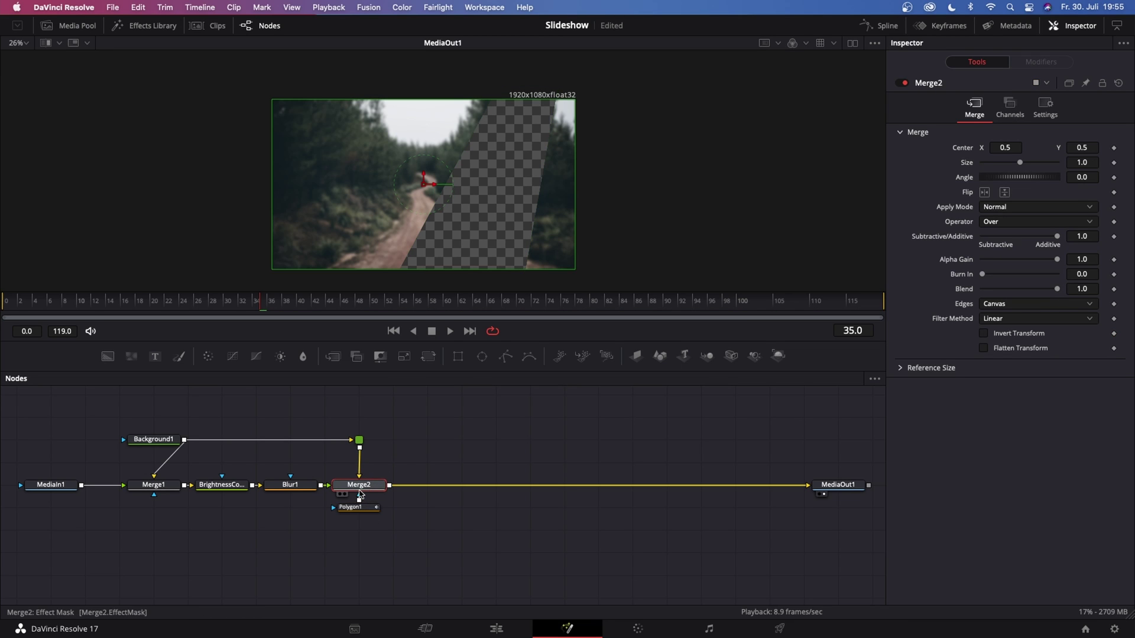
# Add a Shadow node after Merge2 and set its softness to 0.05
pyautogui.write('Shadow')
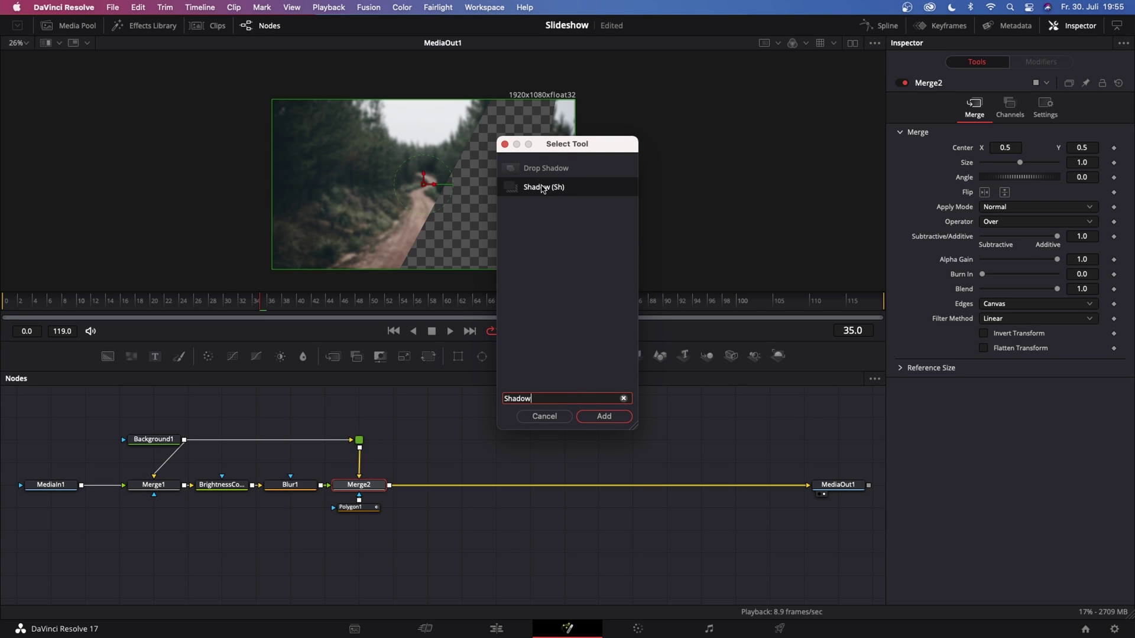
pyautogui.click(591, 417)
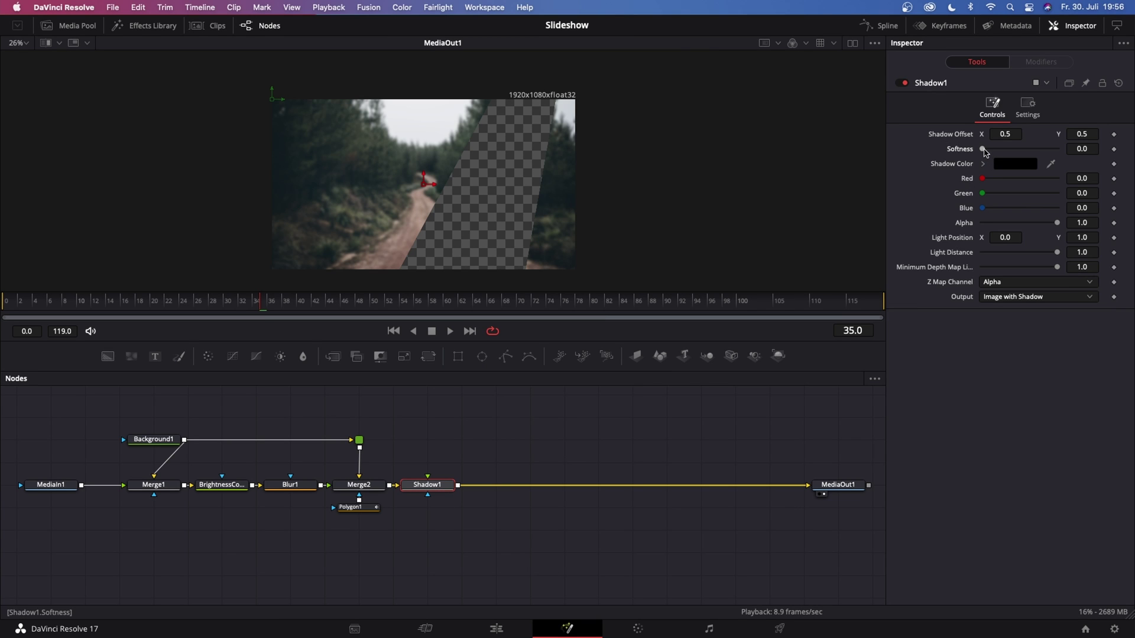
pyautogui.moveTo(986, 153); pyautogui.dragTo(986, 153)
pyautogui.moveTo(990, 153); pyautogui.dragTo(1058, 150)
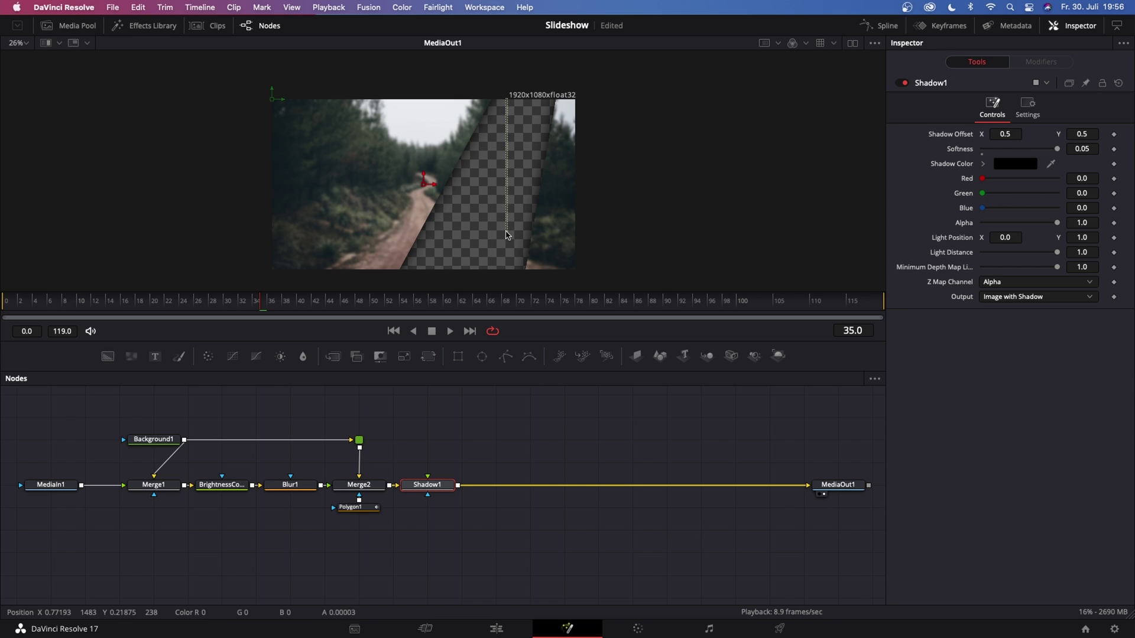
# Add an unconnected Brightness / Contrast node and place it below Merge1
pyautogui.scroll(-2, 484, 418)
pyautogui.click(474, 433)
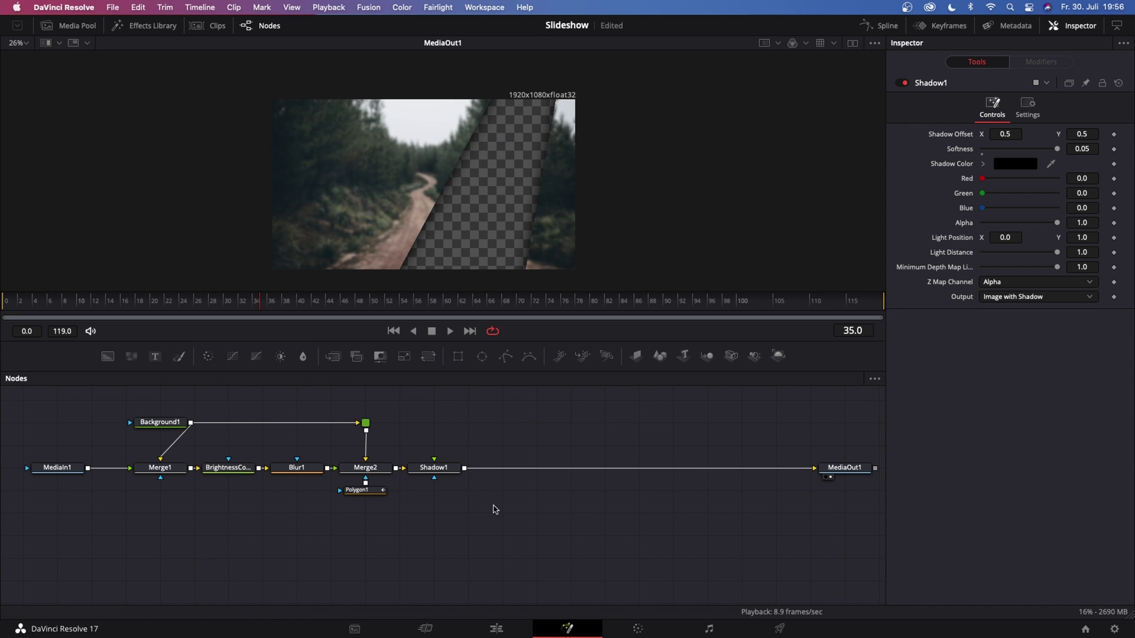
pyautogui.moveTo(32, 424); pyautogui.dragTo(578, 535)
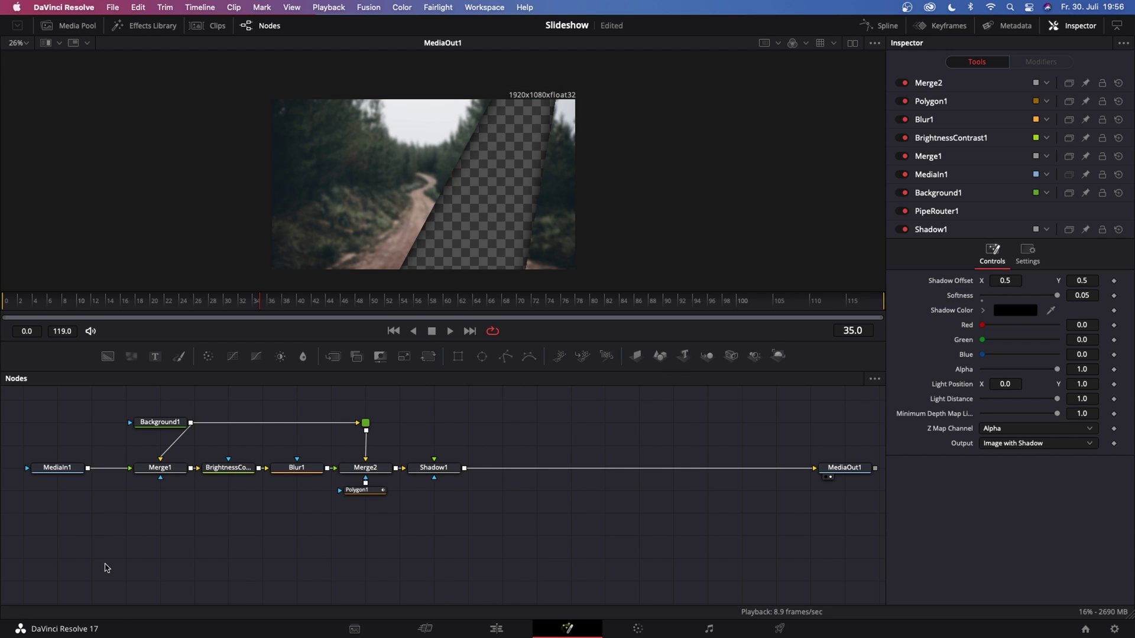
pyautogui.hotkey('shift', 'space')
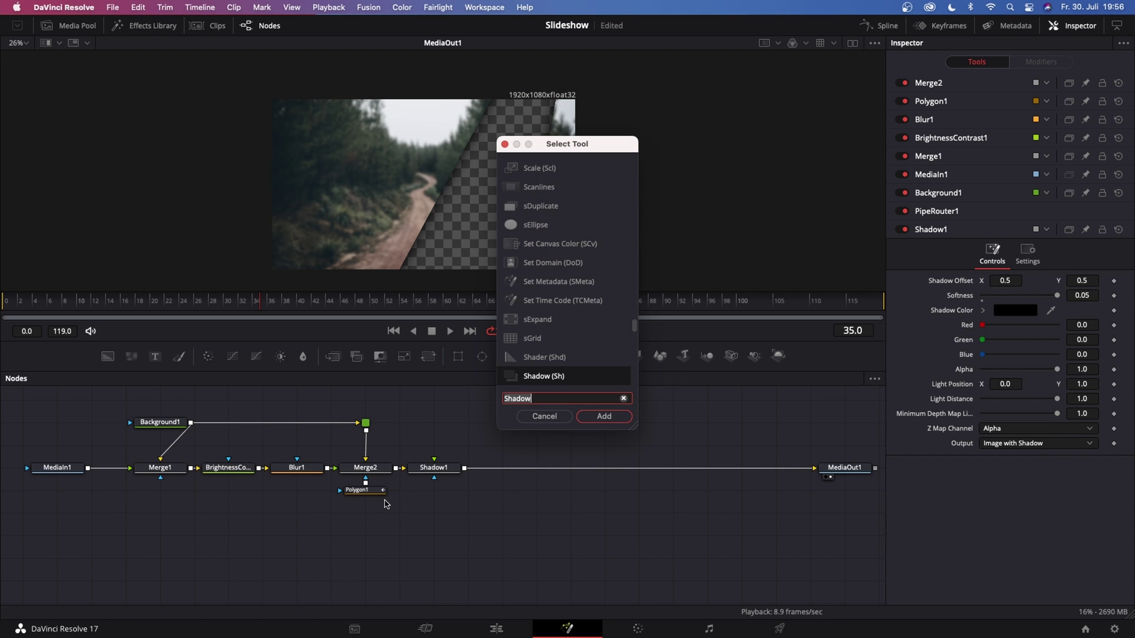
pyautogui.write('Brig')
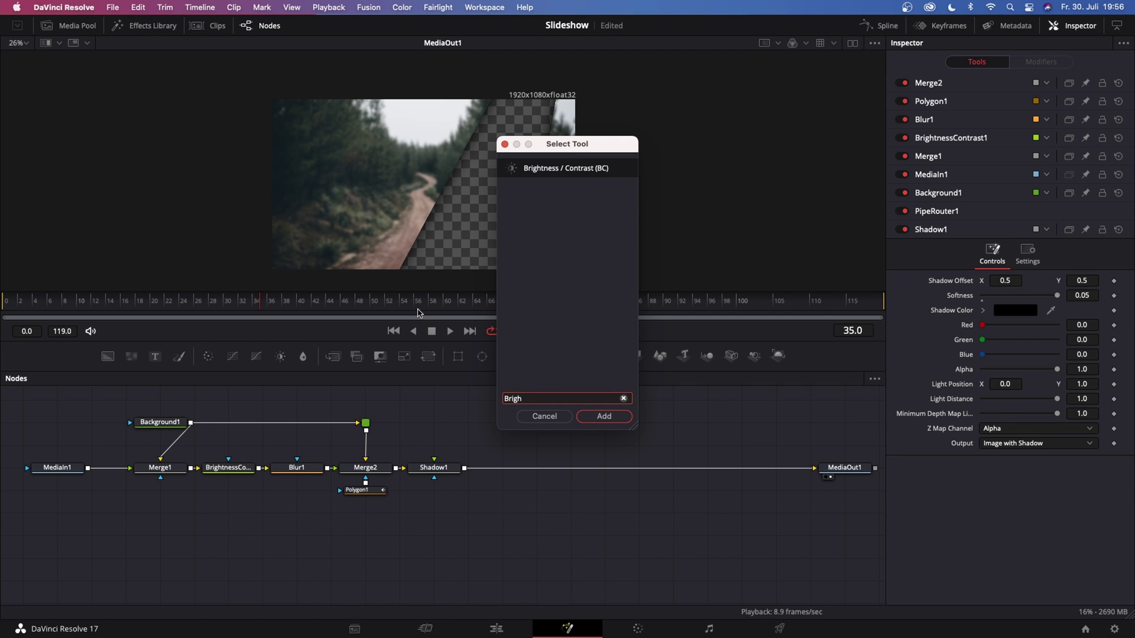
pyautogui.write('h')
pyautogui.click(559, 172)
pyautogui.click(603, 416)
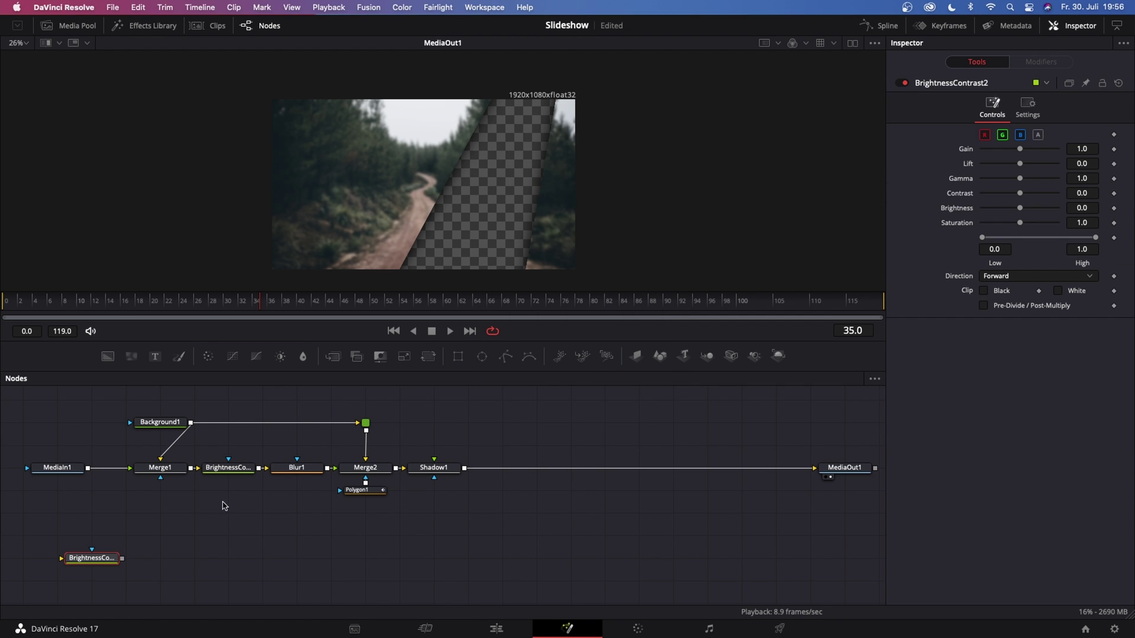
pyautogui.moveTo(107, 560); pyautogui.dragTo(159, 543)
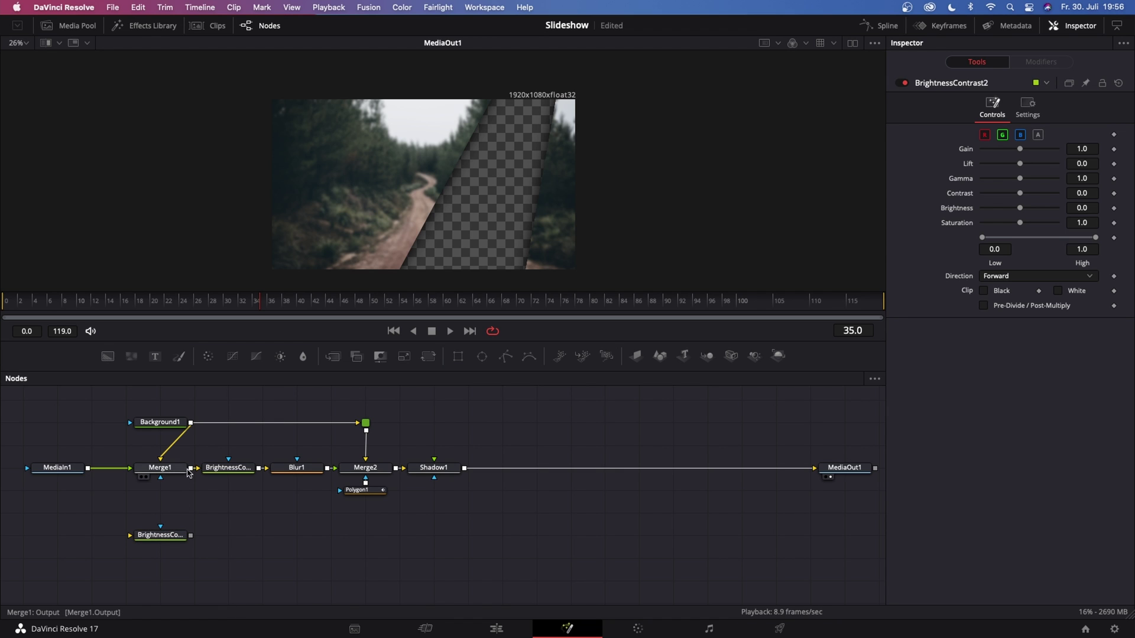
# Feed Merge1 into the new Brightness / Contrast node and combine it with Shadow1 in a new Merge node, with Shadow1 as foreground
pyautogui.moveTo(190, 471); pyautogui.dragTo(466, 472)
pyautogui.moveTo(445, 534); pyautogui.dragTo(547, 466)
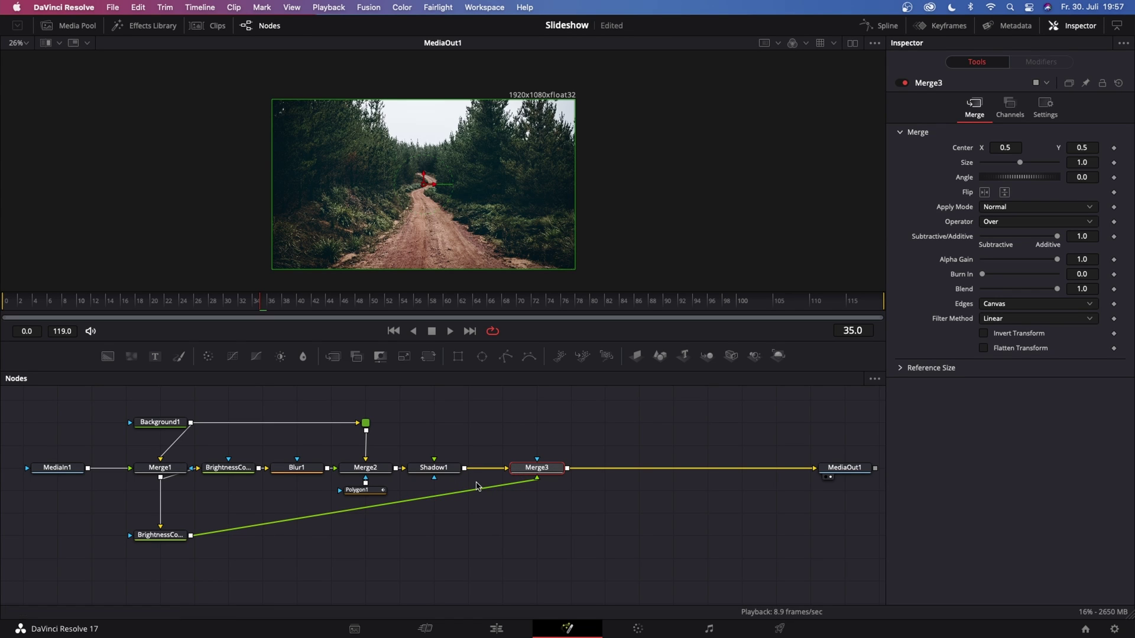
pyautogui.hotkey('ctrl', 't')
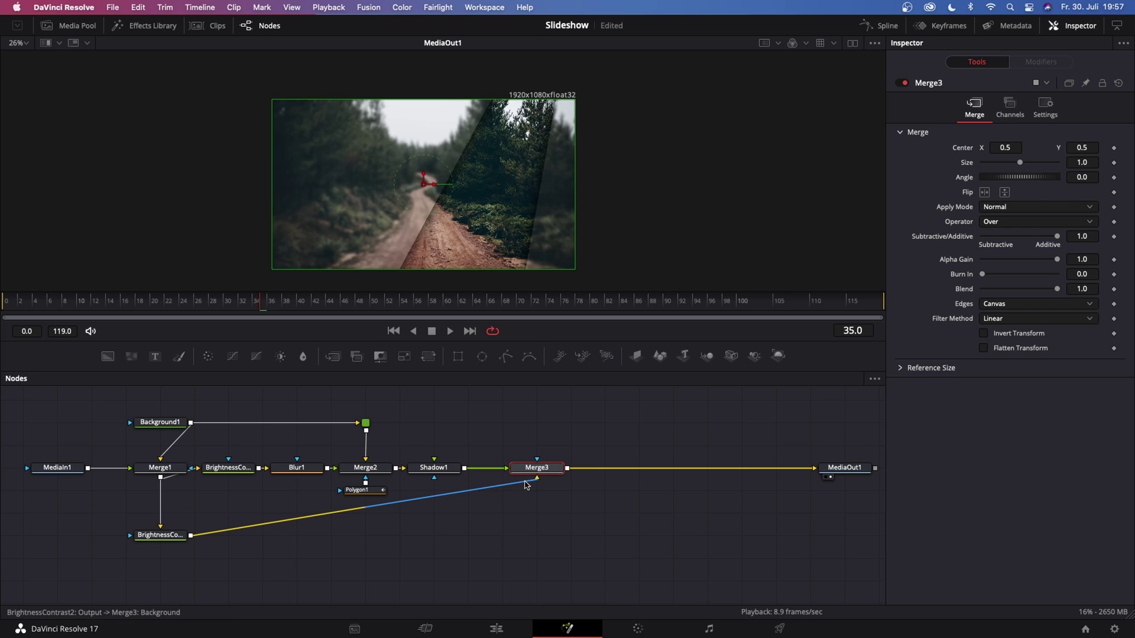
pyautogui.hotkey('ctrl', 't')
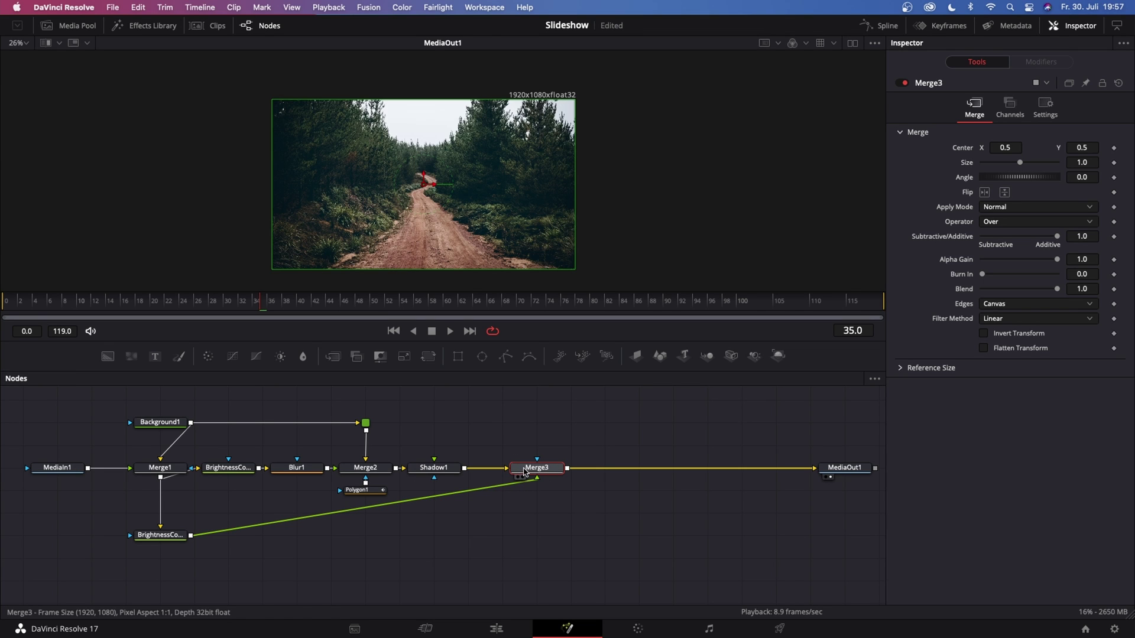
pyautogui.hotkey('ctrl', 't')
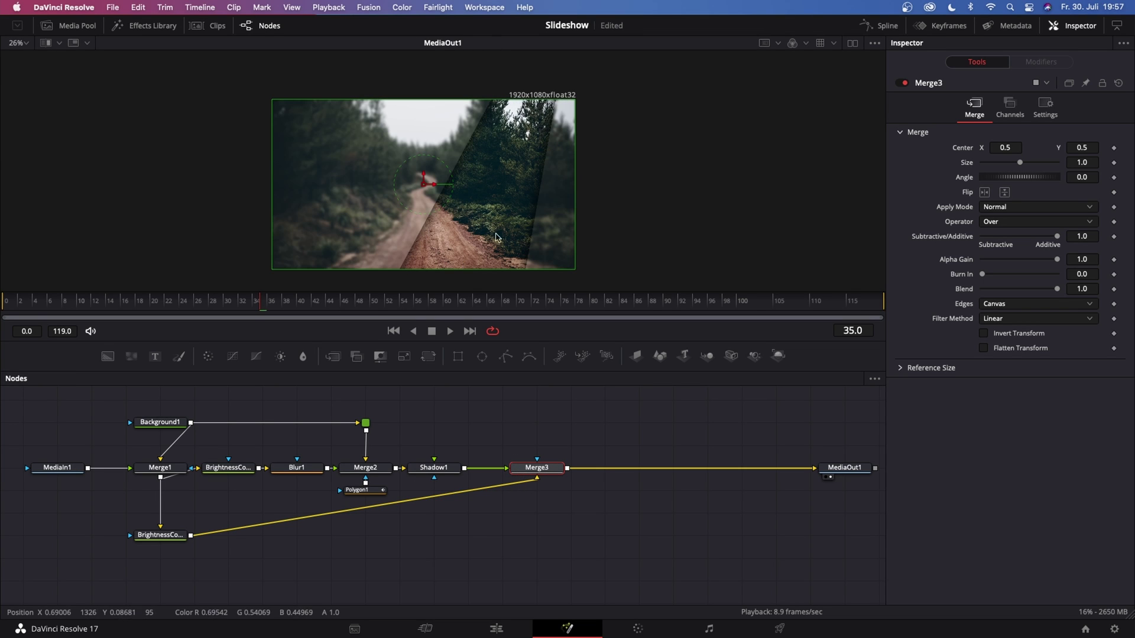
# Insert a pipe router in the BrightnessContrast2 to Merge3 connection and place it directly below Merge3
pyautogui.keyDown('alt'); pyautogui.click(367, 508); pyautogui.keyUp('alt')
pyautogui.moveTo(367, 508); pyautogui.dragTo(535, 536)
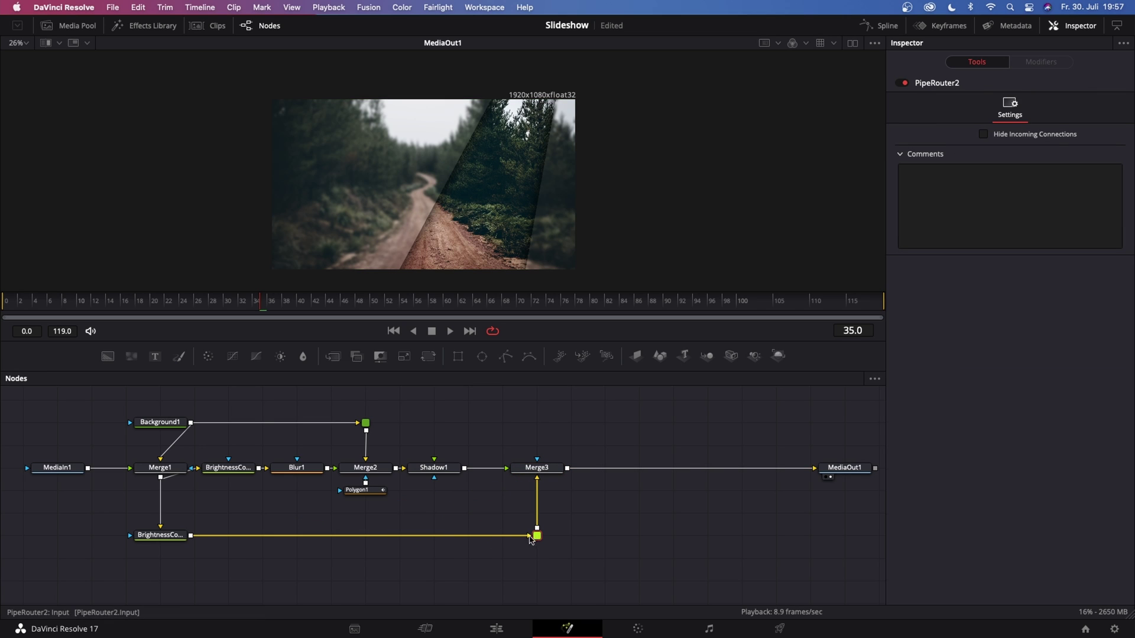
# Set BrightnessContrast2's gain to about 1.029, contrast to about 0.033 and saturation to about 1.015
pyautogui.click(169, 539)
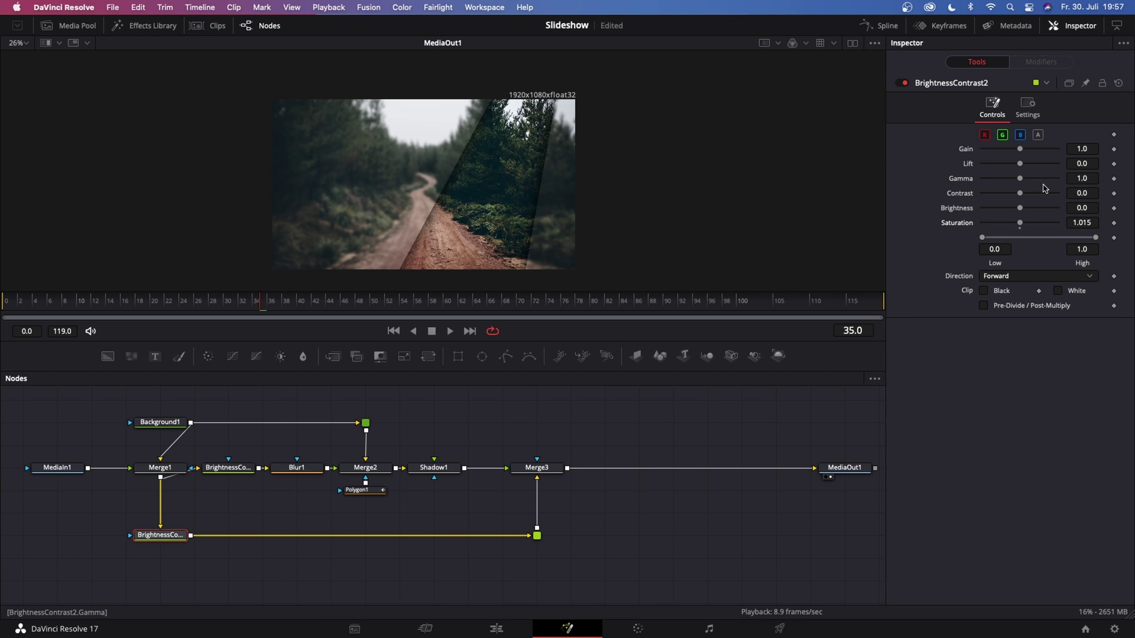
pyautogui.moveTo(1077, 190); pyautogui.dragTo(1081, 190)
pyautogui.moveTo(1077, 149); pyautogui.dragTo(1078, 149)
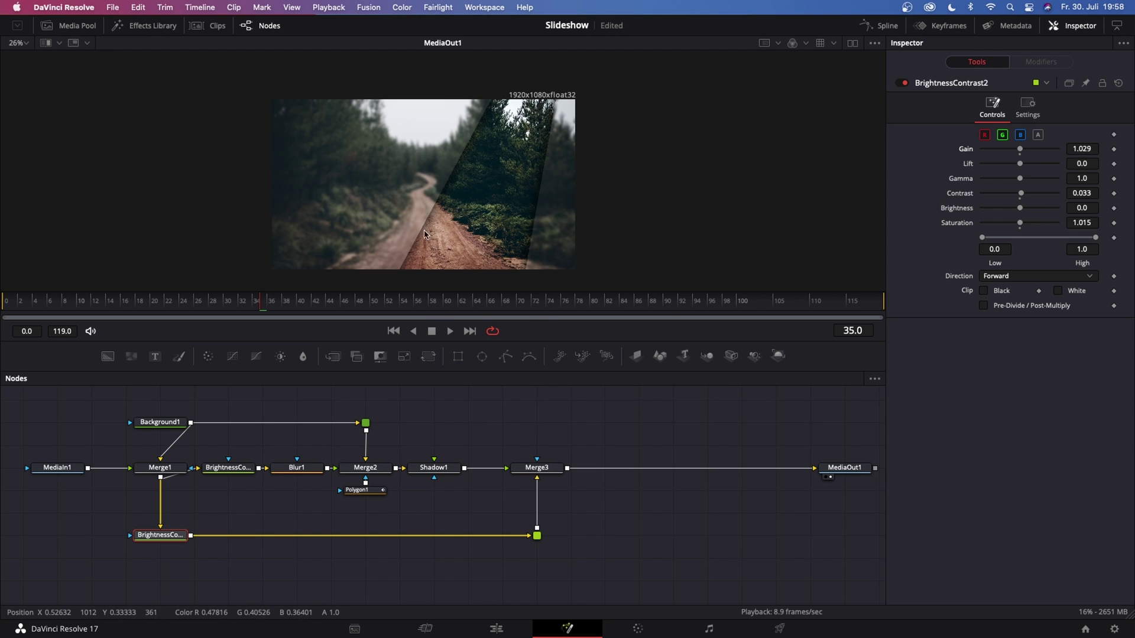
# Nudge Polygon1 slightly sideways so its center X is about 0.504
pyautogui.click(373, 495)
pyautogui.moveTo(433, 185)
pyautogui.mouseDown()
pyautogui.moveTo(352, 186)
pyautogui.moveTo(433, 185)
pyautogui.mouseUp()
pyautogui.click(449, 278)
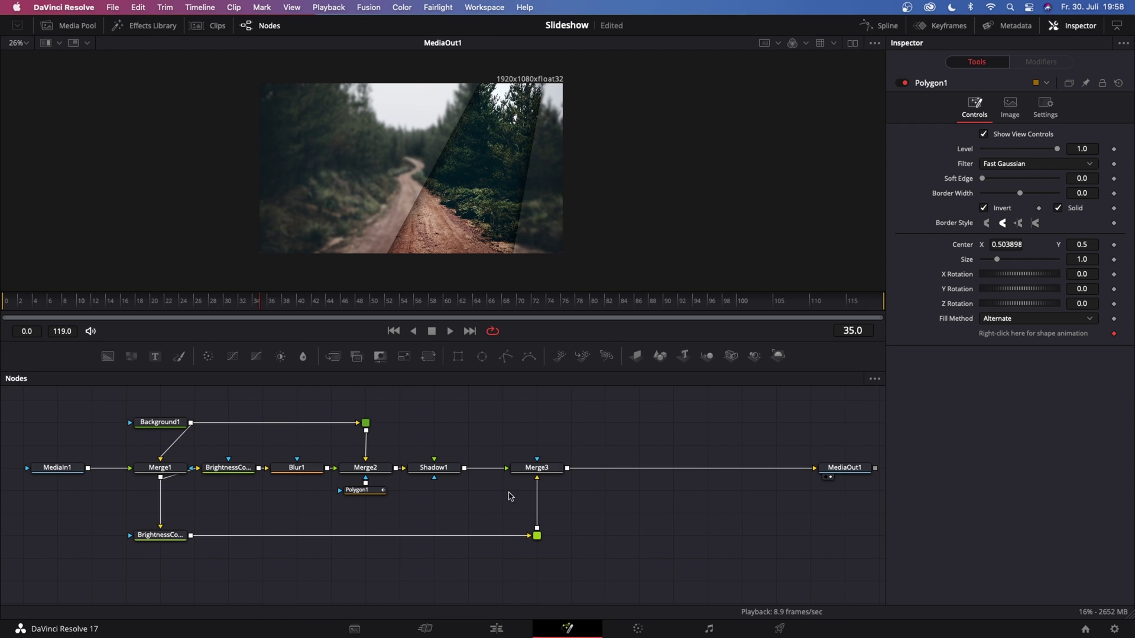
# Merge a new Text node over BrightnessContrast2's output and enter a two-line title: the channel owner's name, with "Tutorials" below
pyautogui.moveTo(155, 357); pyautogui.dragTo(191, 534)
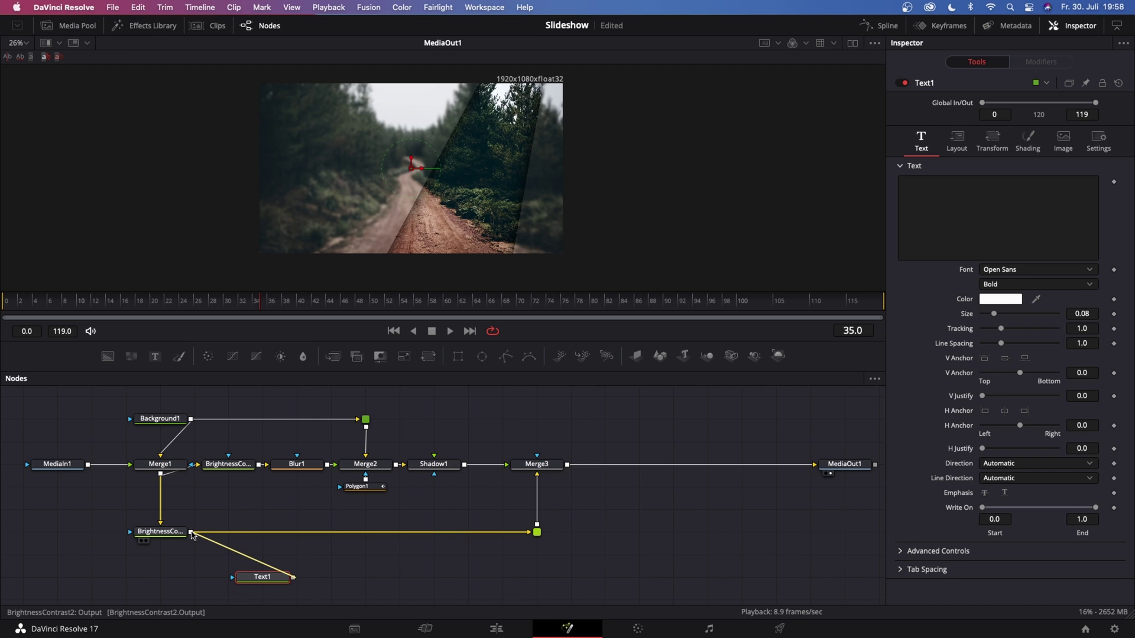
pyautogui.moveTo(191, 534); pyautogui.dragTo(191, 533)
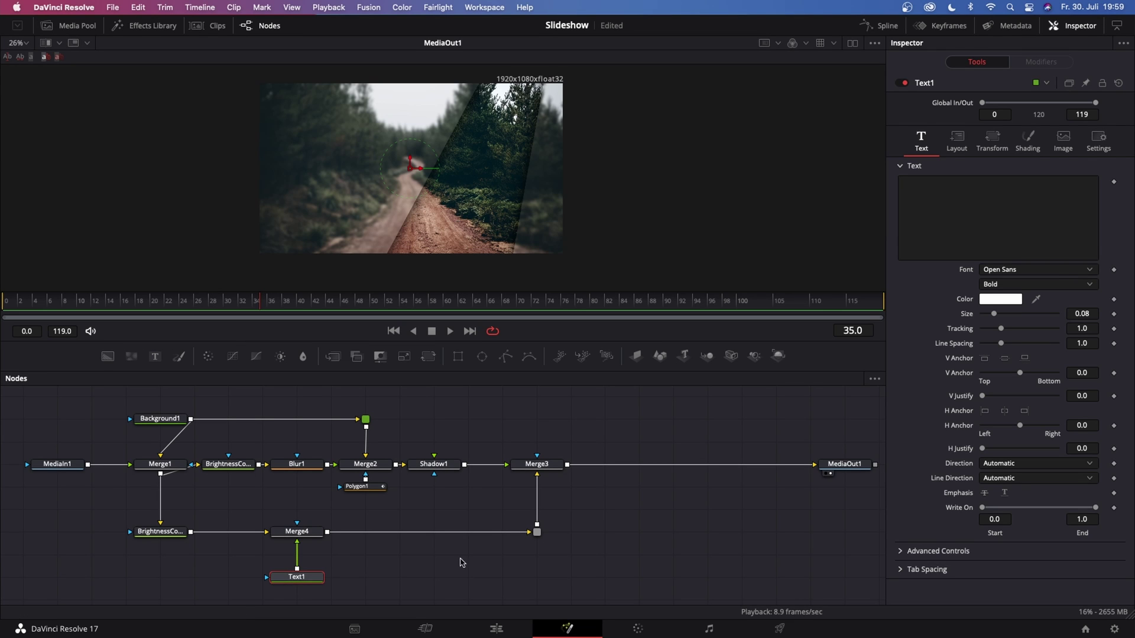
pyautogui.click(954, 204)
pyautogui.write('S')
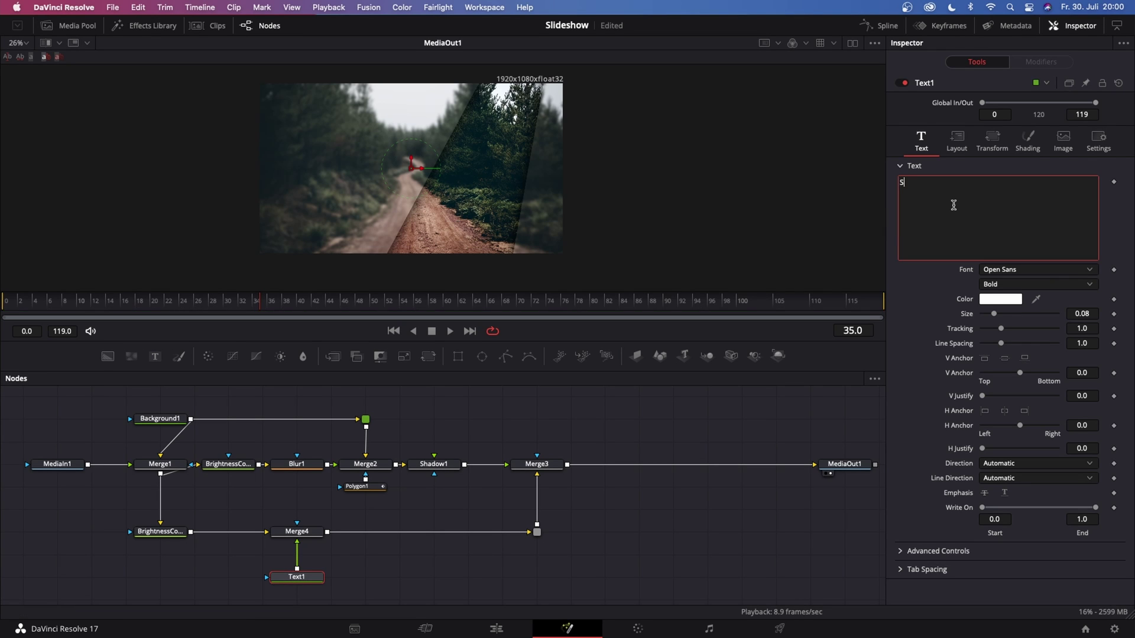
pyautogui.write('. Friedrich')
pyautogui.press('Return')
pyautogui.write('Tutorials')
# Move the title onto the lower part of the sharp slanted strip and set its font to Montserrat Regular
pyautogui.moveTo(412, 165); pyautogui.dragTo(418, 200)
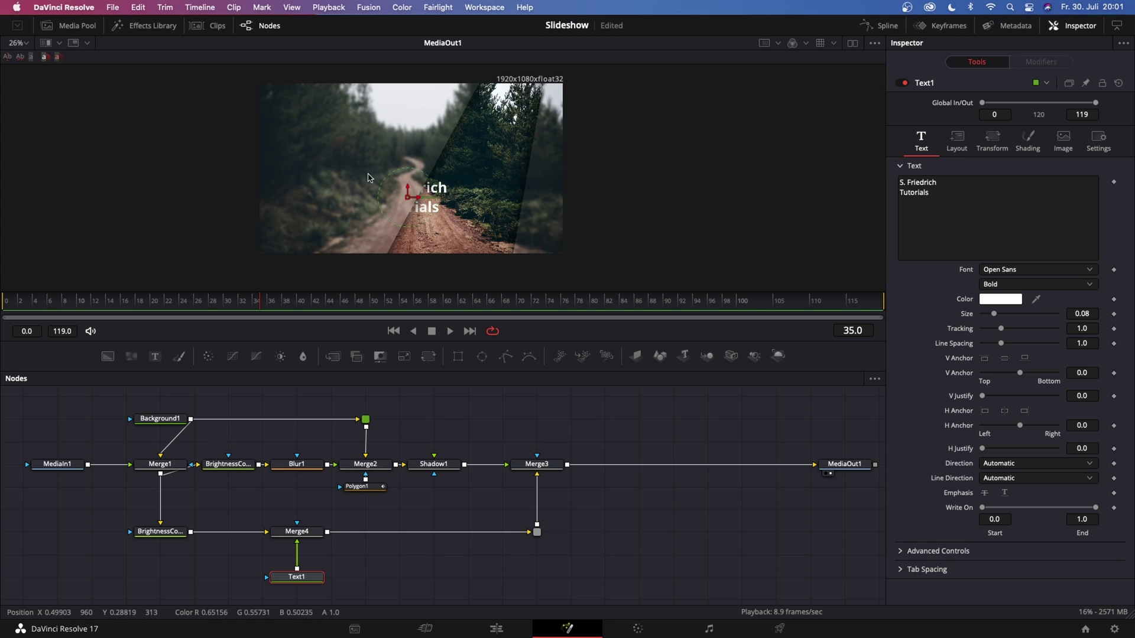
pyautogui.moveTo(416, 201); pyautogui.dragTo(467, 195)
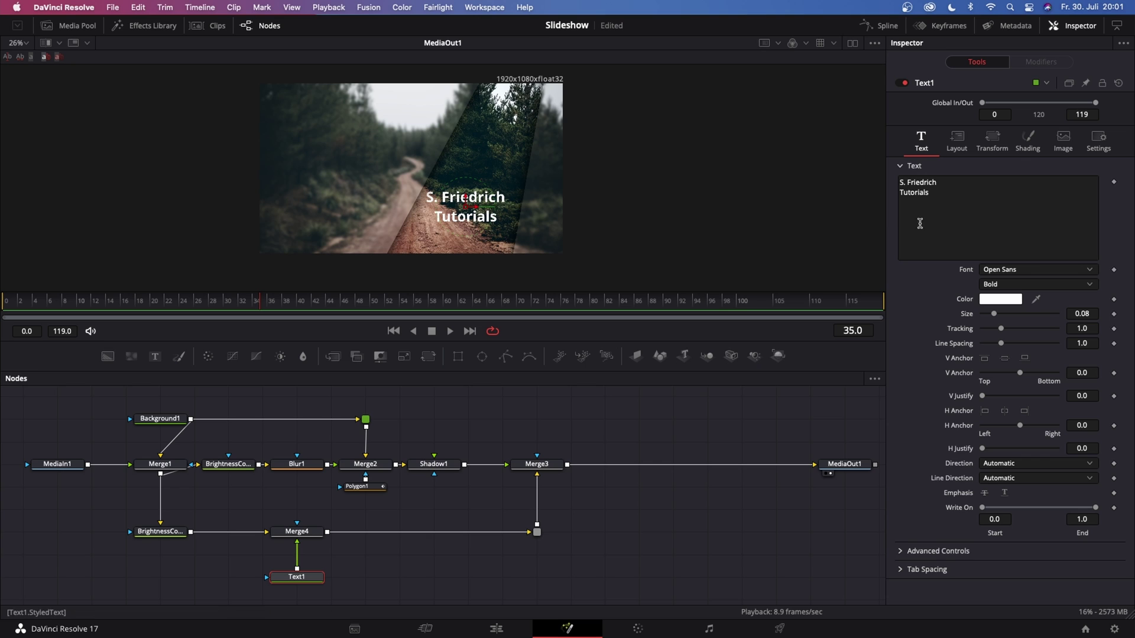
pyautogui.click(1018, 270)
pyautogui.scroll(10, 1028, 473)
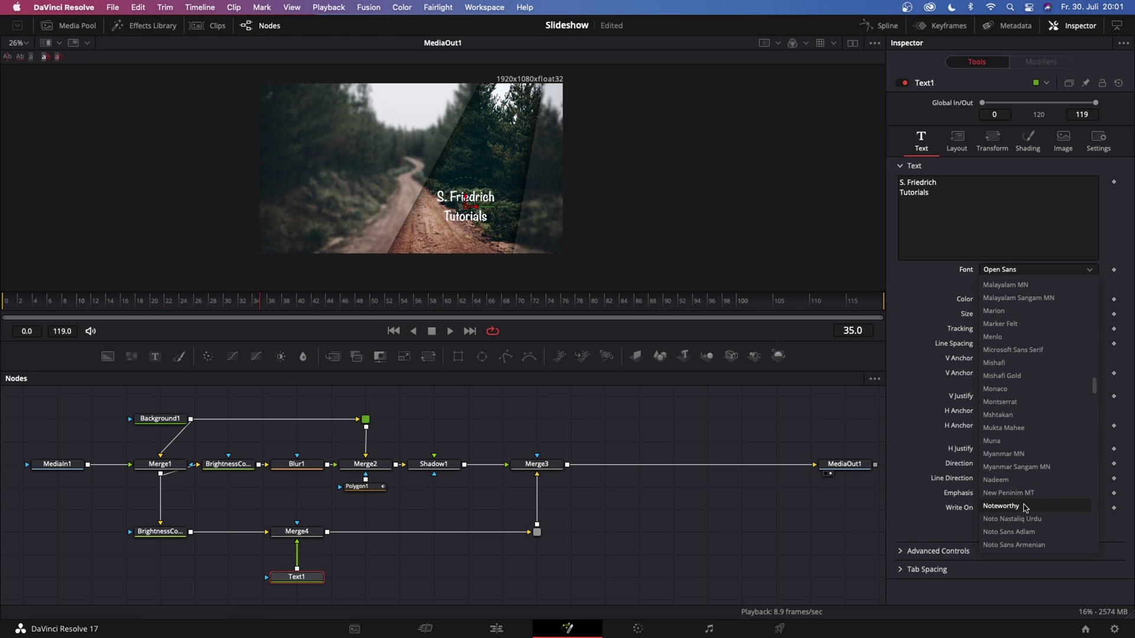
pyautogui.click(1005, 402)
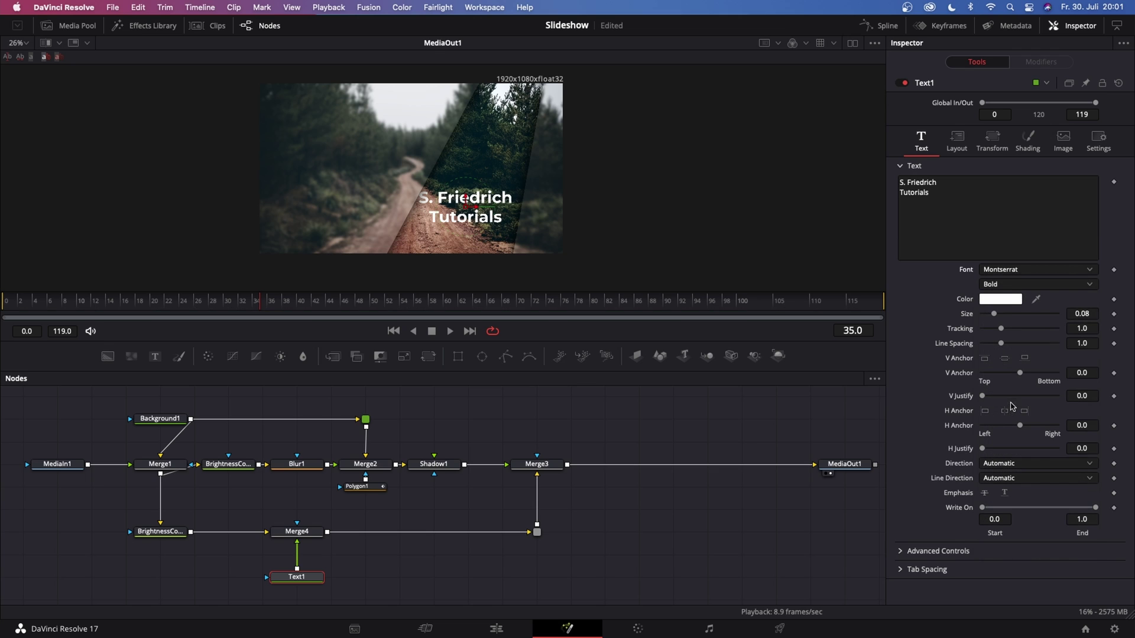
pyautogui.click(1018, 284)
pyautogui.click(1003, 300)
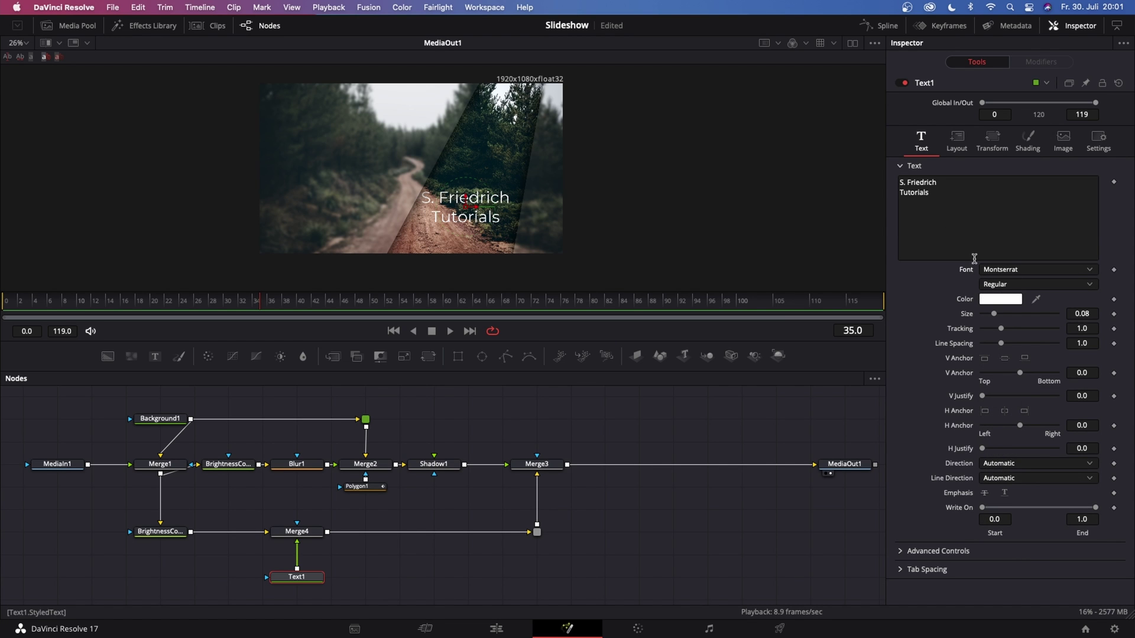
# Add a Character Level Styling modifier to the title text and show its settings
pyautogui.rightClick(990, 209)
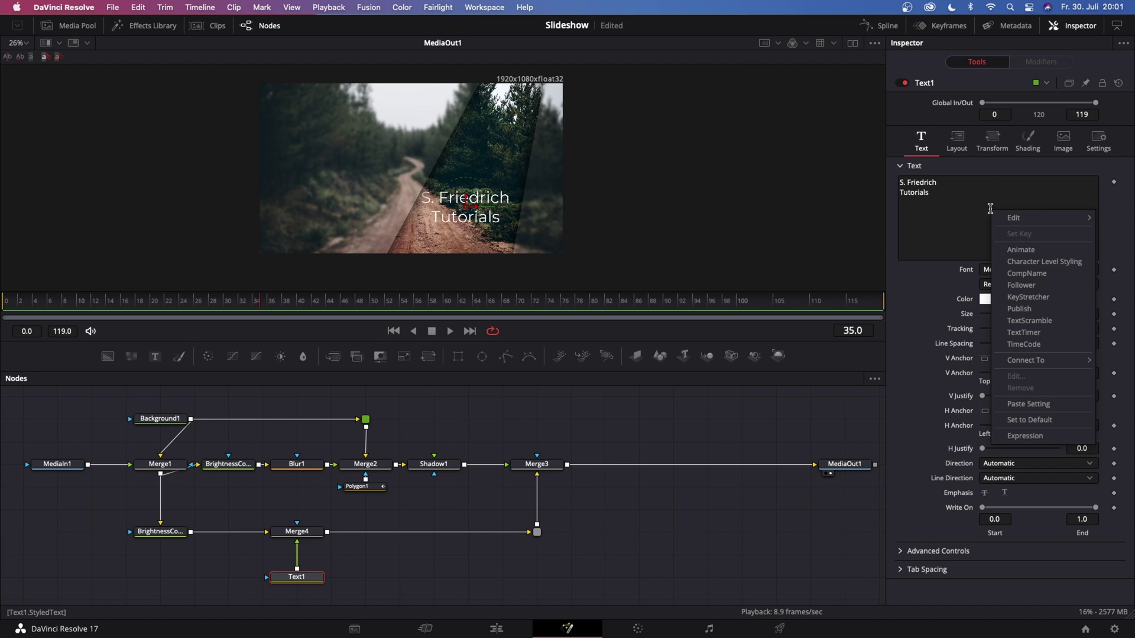
pyautogui.click(1034, 262)
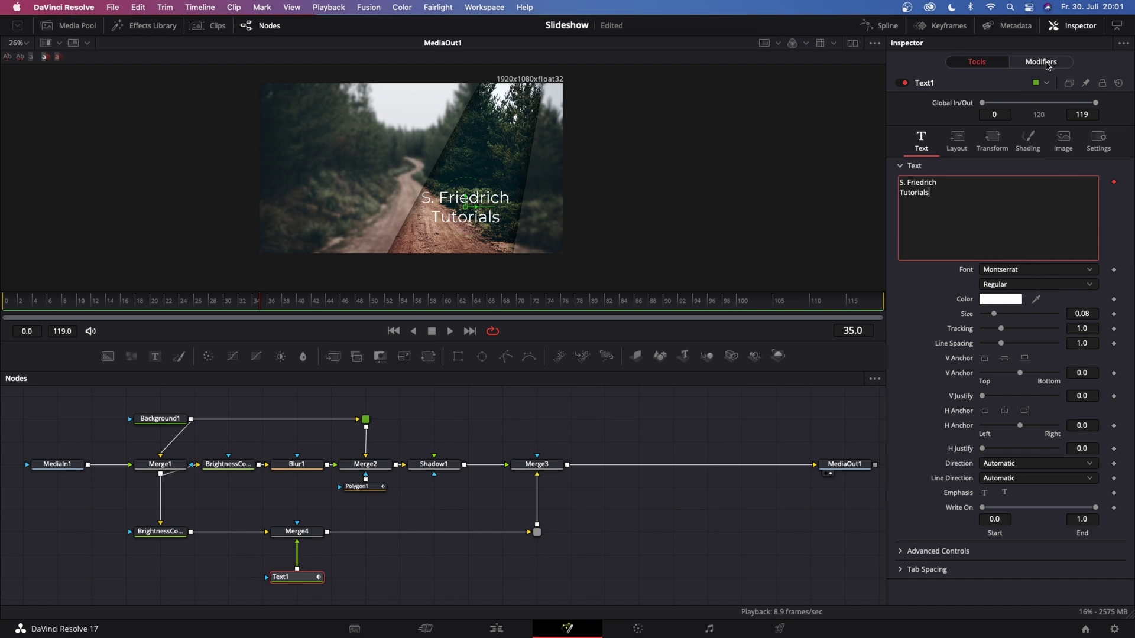
pyautogui.click(1041, 62)
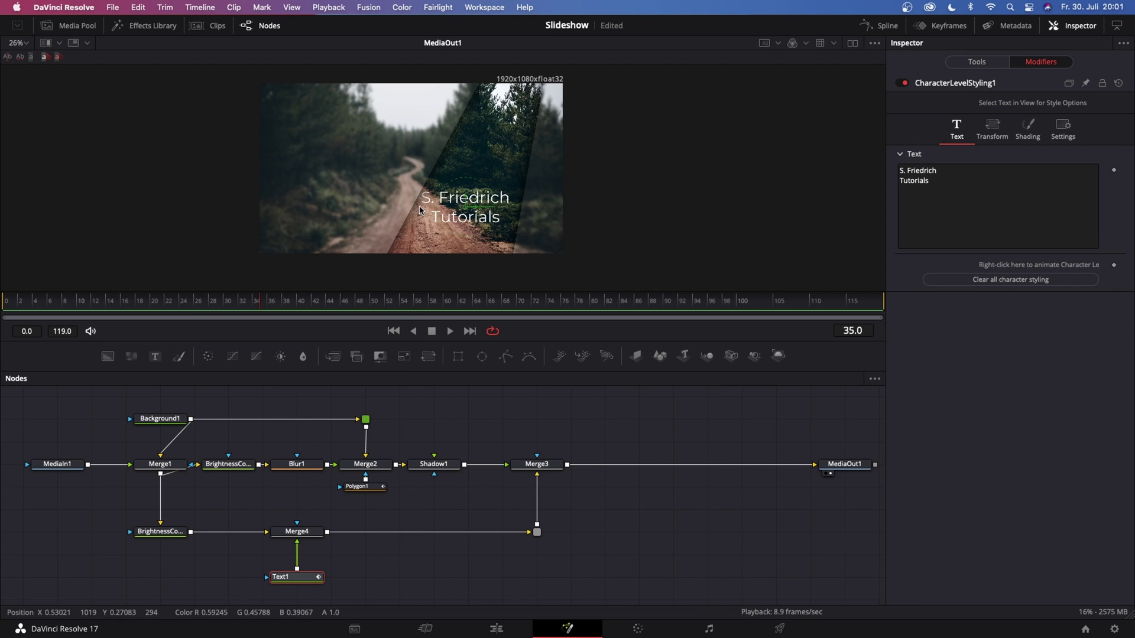
# Style only the word "Tutorials" with a yellow text outline about 0.0236 thick
pyautogui.moveTo(417, 212); pyautogui.dragTo(490, 223)
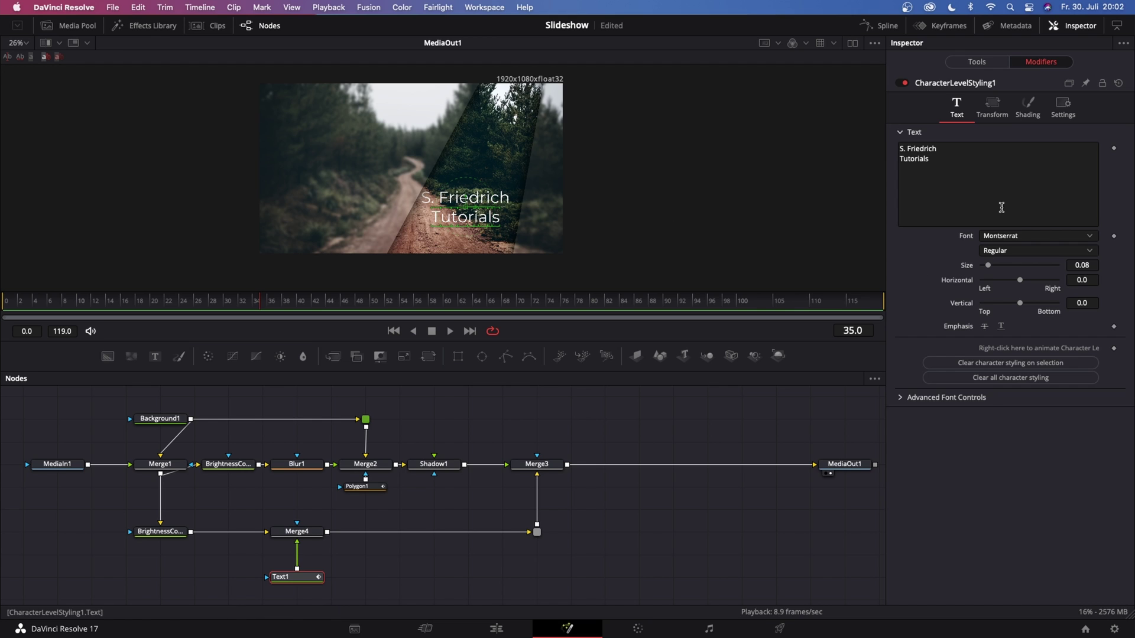
pyautogui.click(1027, 105)
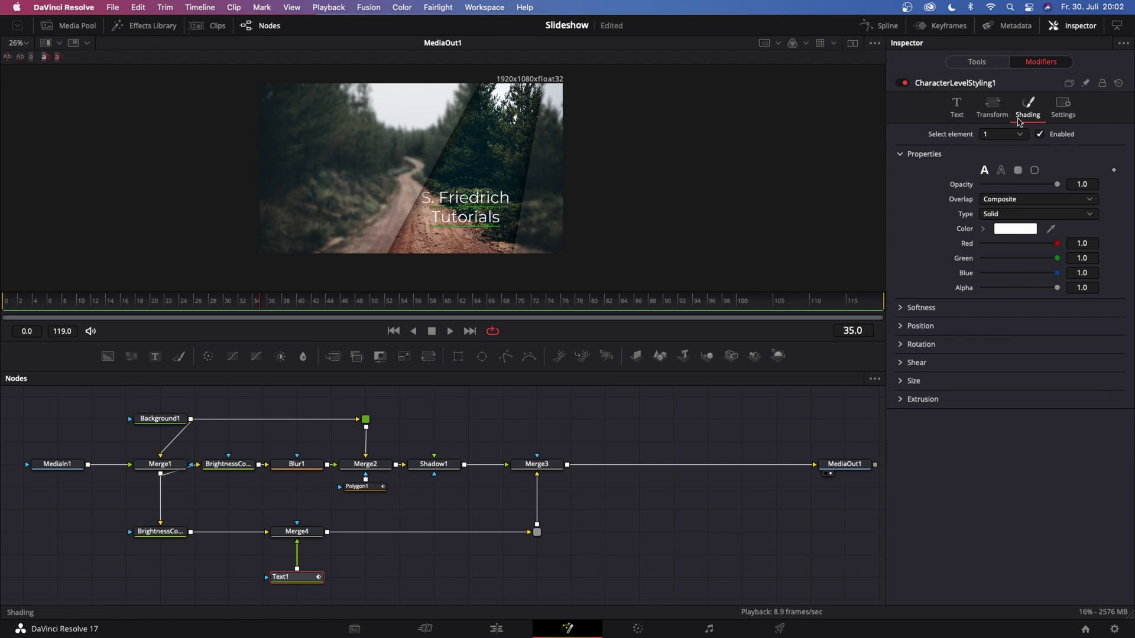
pyautogui.click(1001, 171)
pyautogui.click(1018, 170)
pyautogui.click(1002, 171)
pyautogui.click(1018, 170)
pyautogui.click(1001, 171)
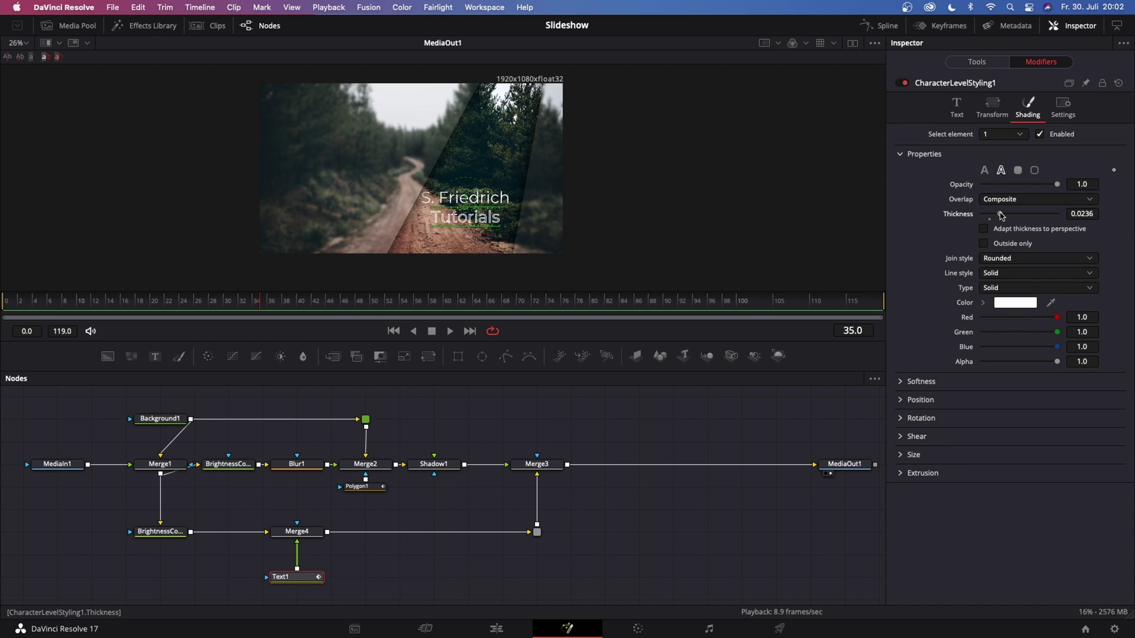
pyautogui.click(1015, 303)
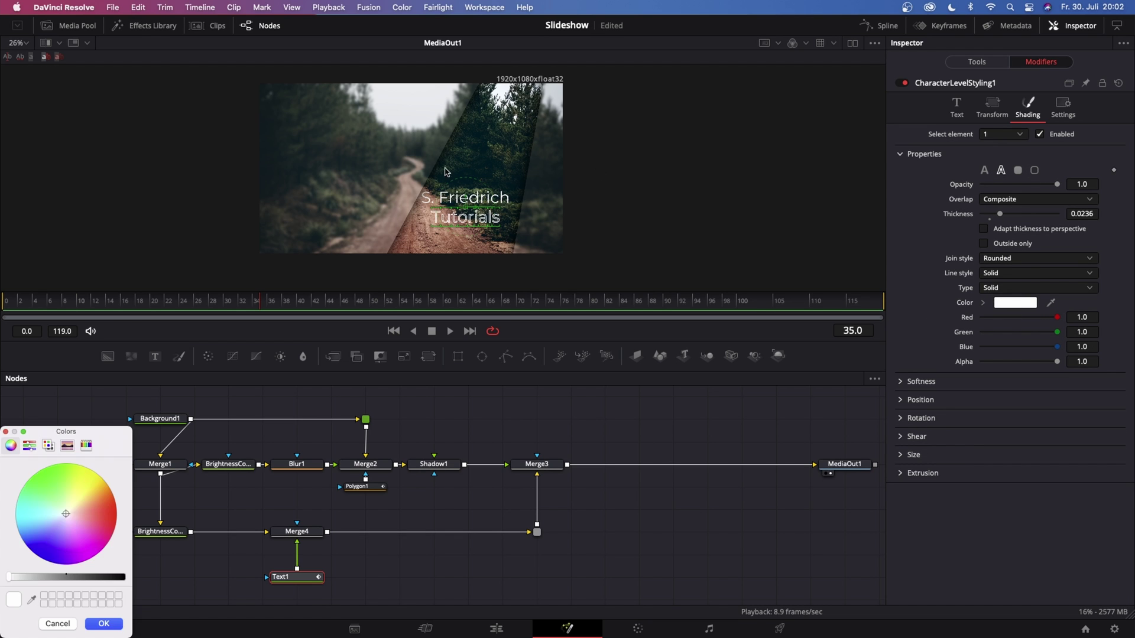
pyautogui.moveTo(66, 514); pyautogui.dragTo(101, 477)
pyautogui.click(106, 624)
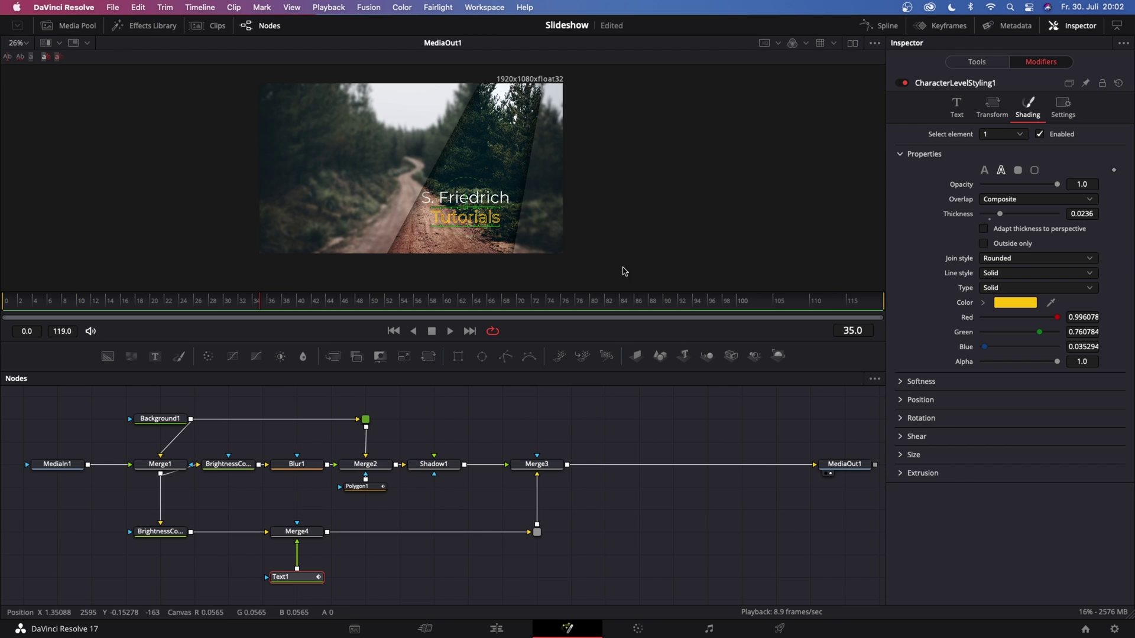
# Tighten the title's line spacing to about 0.693
pyautogui.click(679, 421)
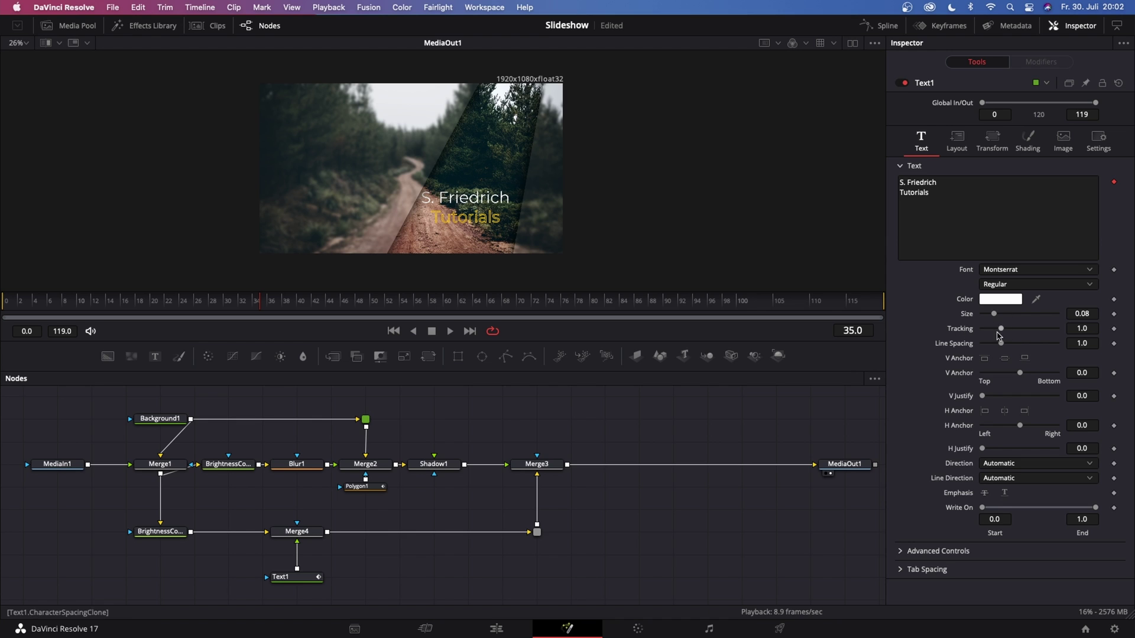
pyautogui.moveTo(1001, 344); pyautogui.dragTo(997, 344)
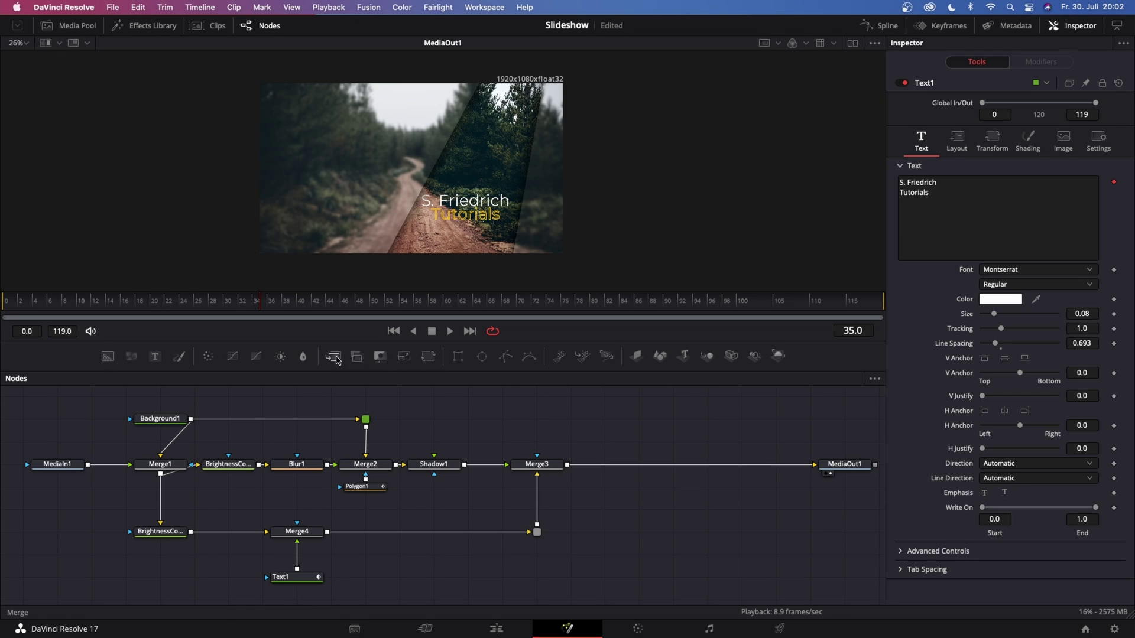
# Insert a Merge node between Merge3 and MediaOut1, with Background1 as its background and Merge3 as its foreground
pyautogui.moveTo(336, 358); pyautogui.dragTo(644, 469)
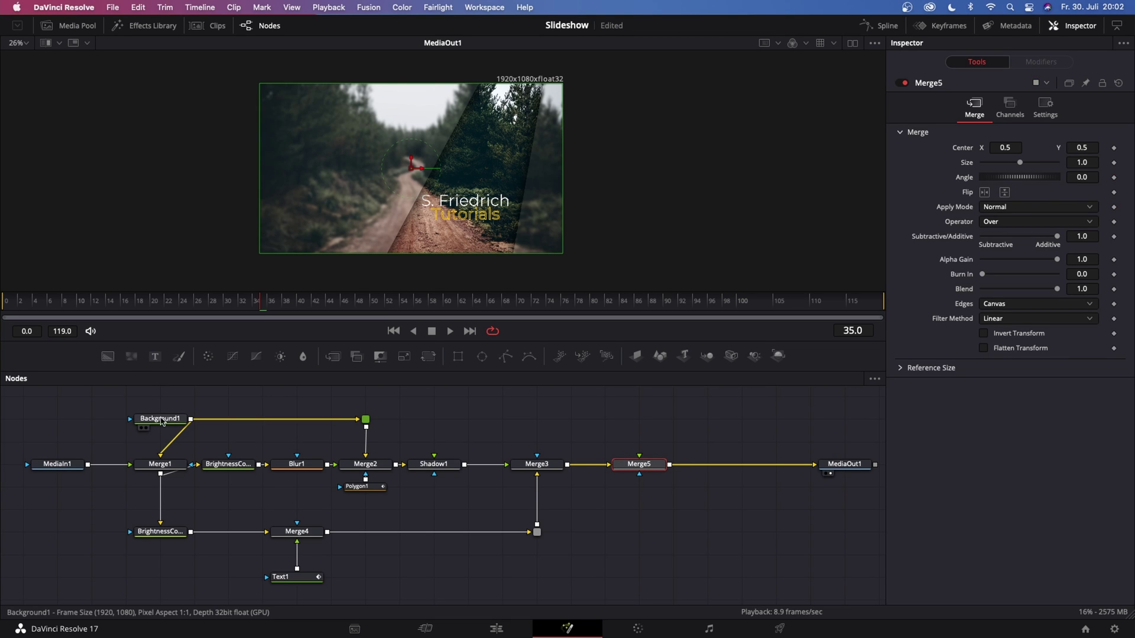
pyautogui.click(155, 422)
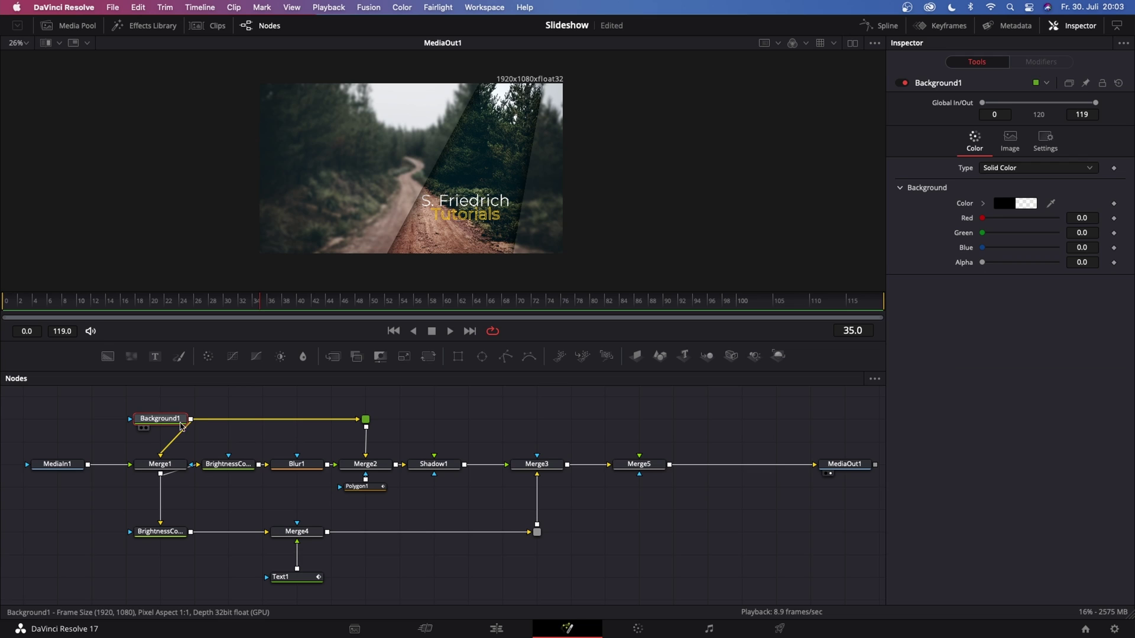
pyautogui.moveTo(192, 422); pyautogui.dragTo(642, 464)
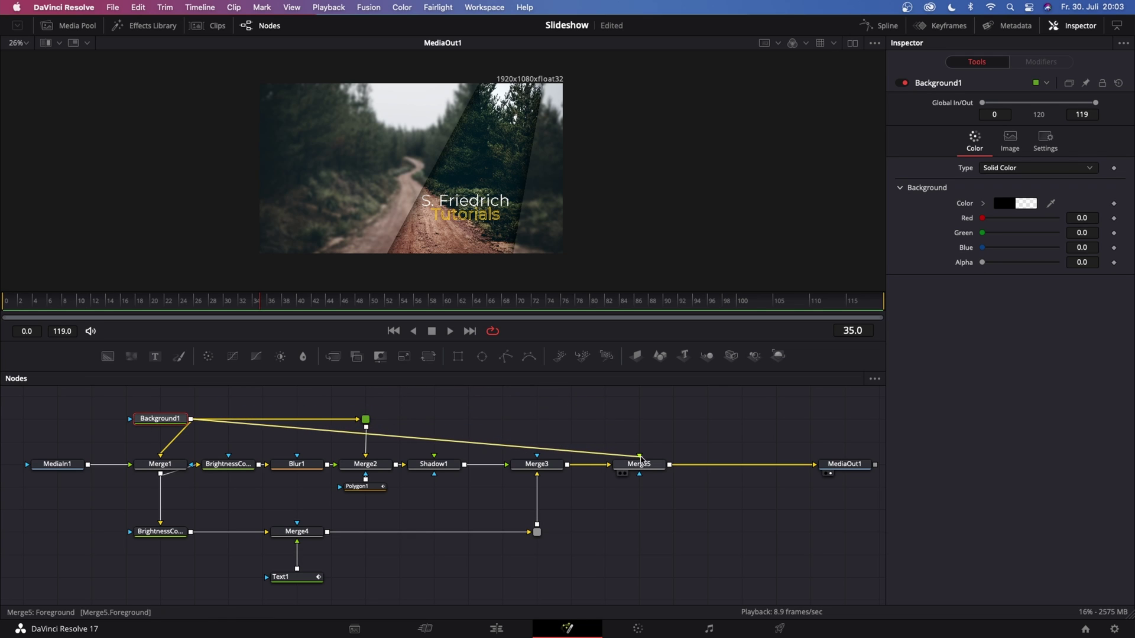
pyautogui.click(643, 465)
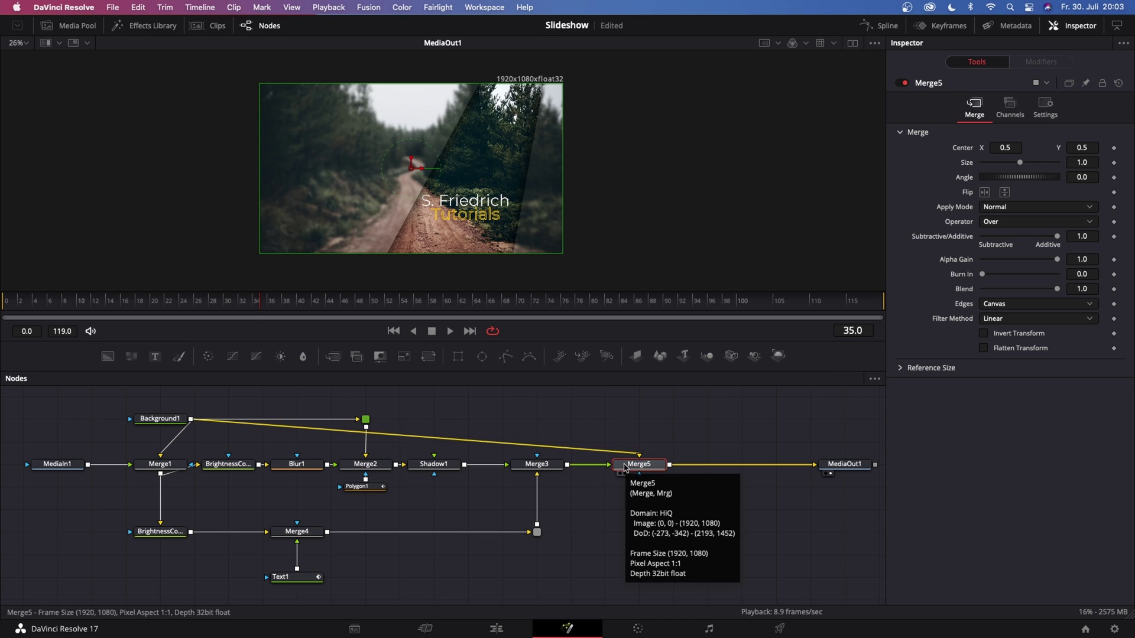
# Insert a pipe router in the Background1 to Merge5 connection and place it directly above Merge5
pyautogui.click(417, 437)
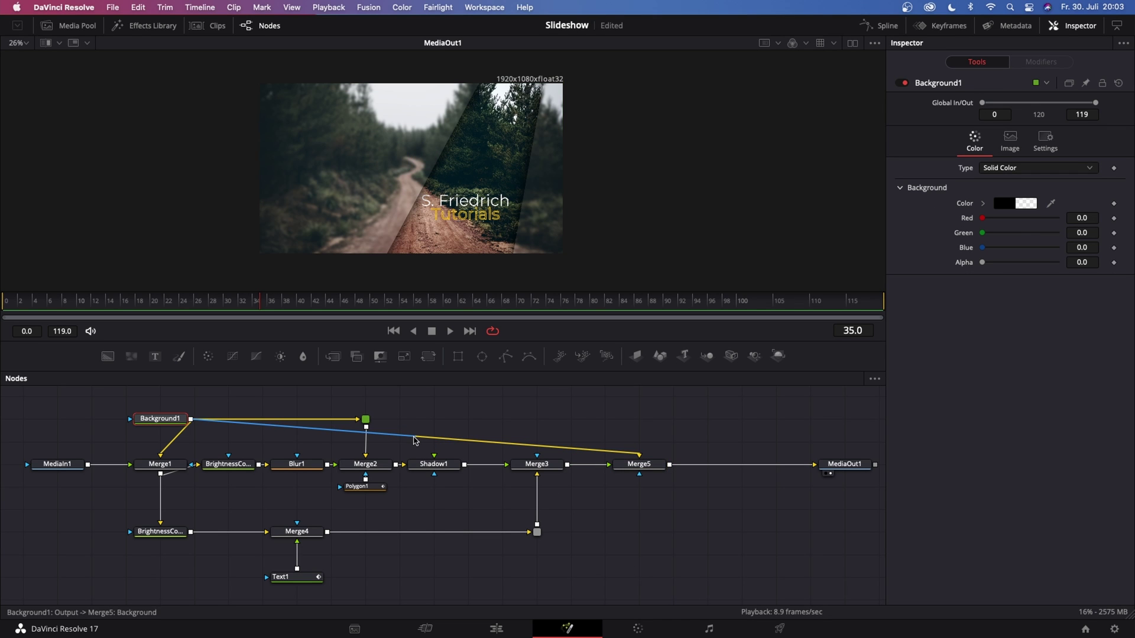
pyautogui.keyDown('alt'); pyautogui.click(417, 437); pyautogui.keyUp('alt')
pyautogui.moveTo(417, 438); pyautogui.dragTo(639, 419)
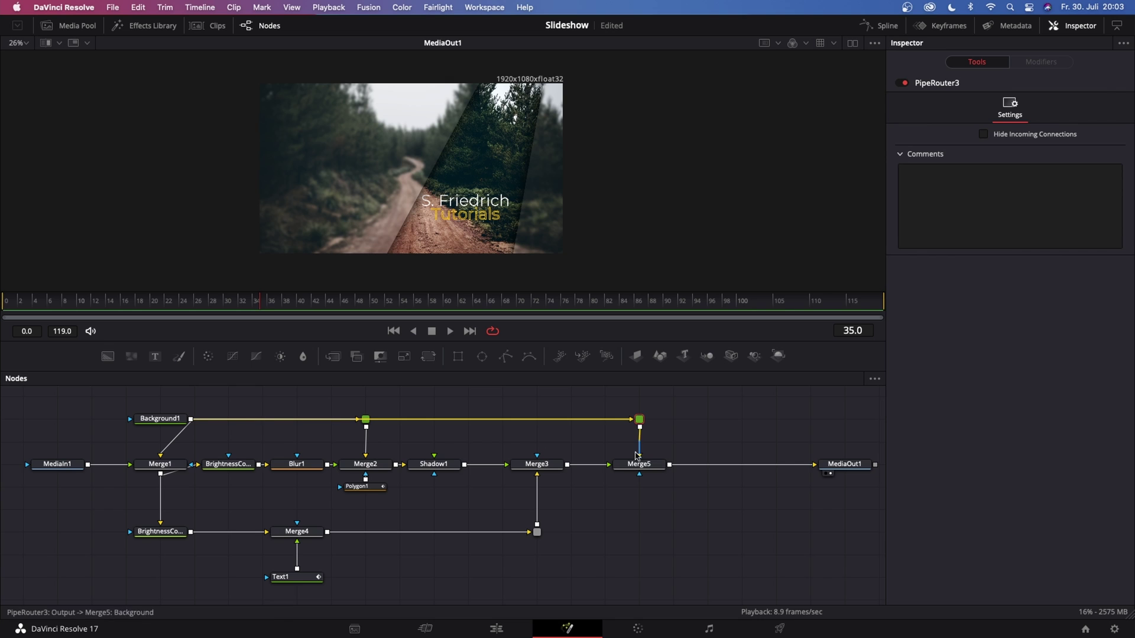
# Mask Merge5 with a Rectangle covering the whole frame, about 1.16 wide and 1.79 high, rotated about 28.4 degrees
pyautogui.click(643, 469)
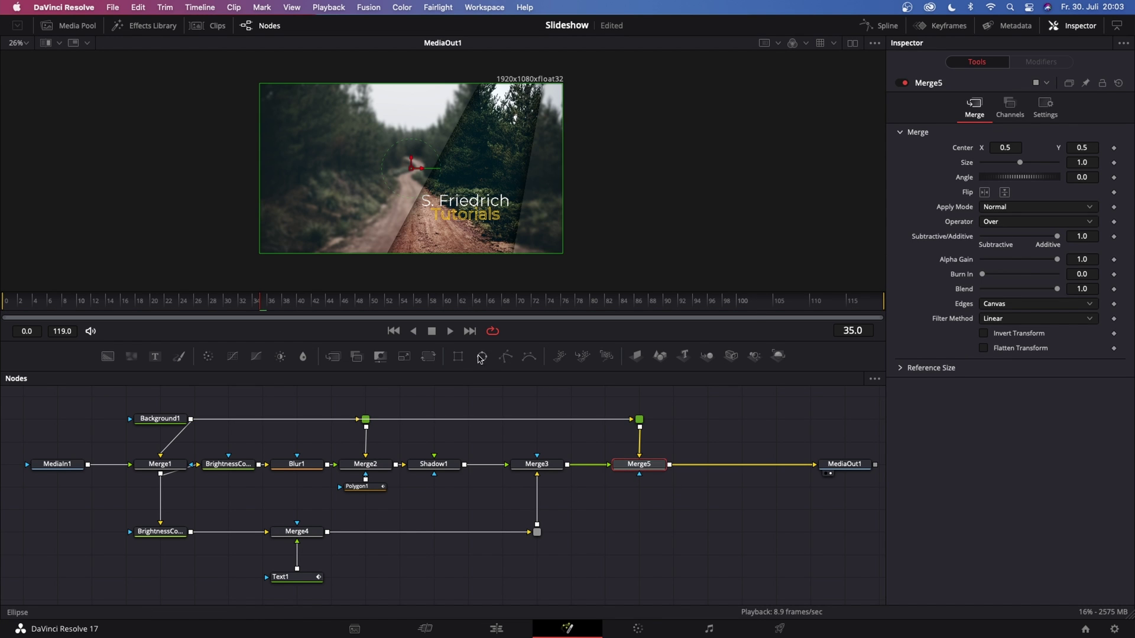
pyautogui.click(458, 358)
pyautogui.moveTo(486, 127); pyautogui.dragTo(584, 72)
pyautogui.moveTo(438, 167); pyautogui.dragTo(436, 156)
pyautogui.moveTo(316, 94)
pyautogui.mouseDown()
pyautogui.moveTo(279, 50)
pyautogui.moveTo(307, 74)
pyautogui.mouseUp()
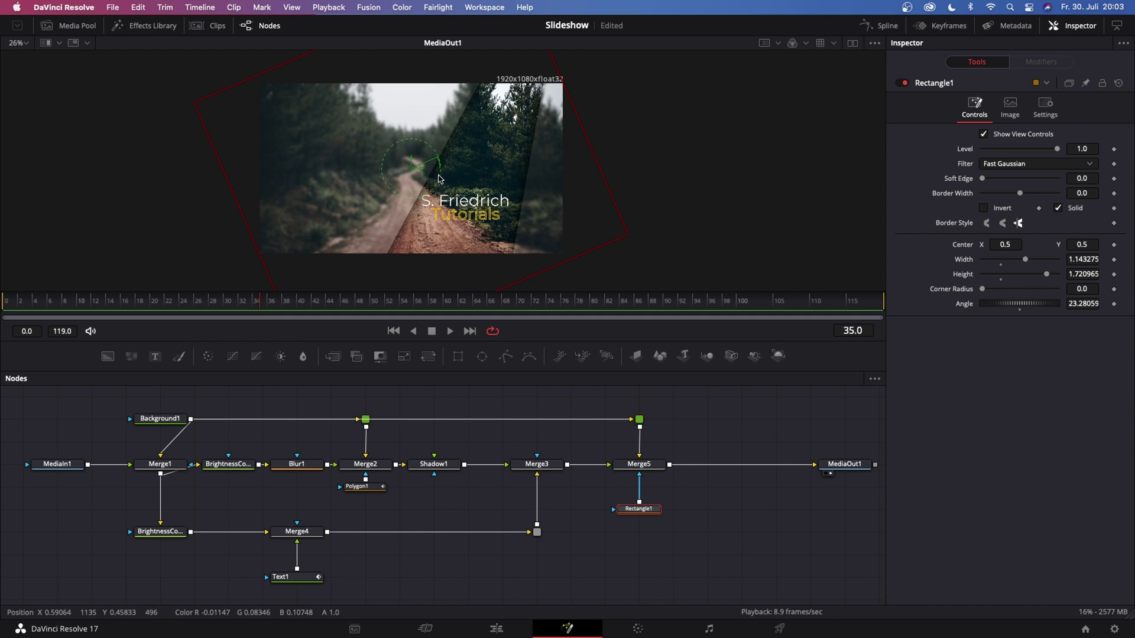
pyautogui.moveTo(588, 134); pyautogui.dragTo(592, 131)
pyautogui.moveTo(519, 272); pyautogui.dragTo(527, 280)
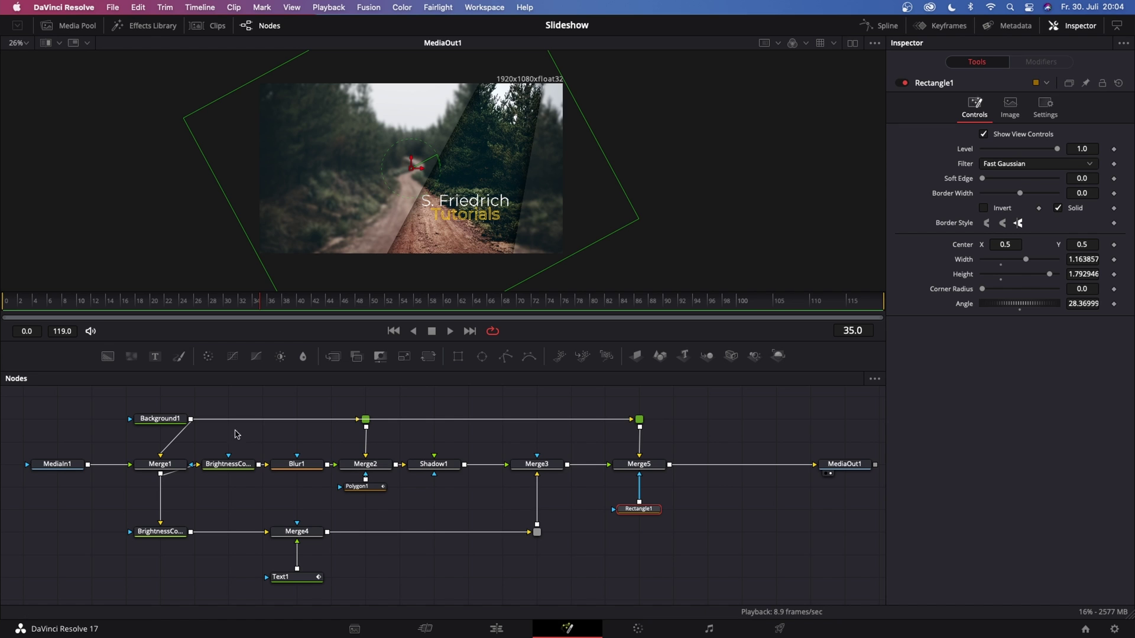
pyautogui.moveTo(47, 404); pyautogui.dragTo(468, 539)
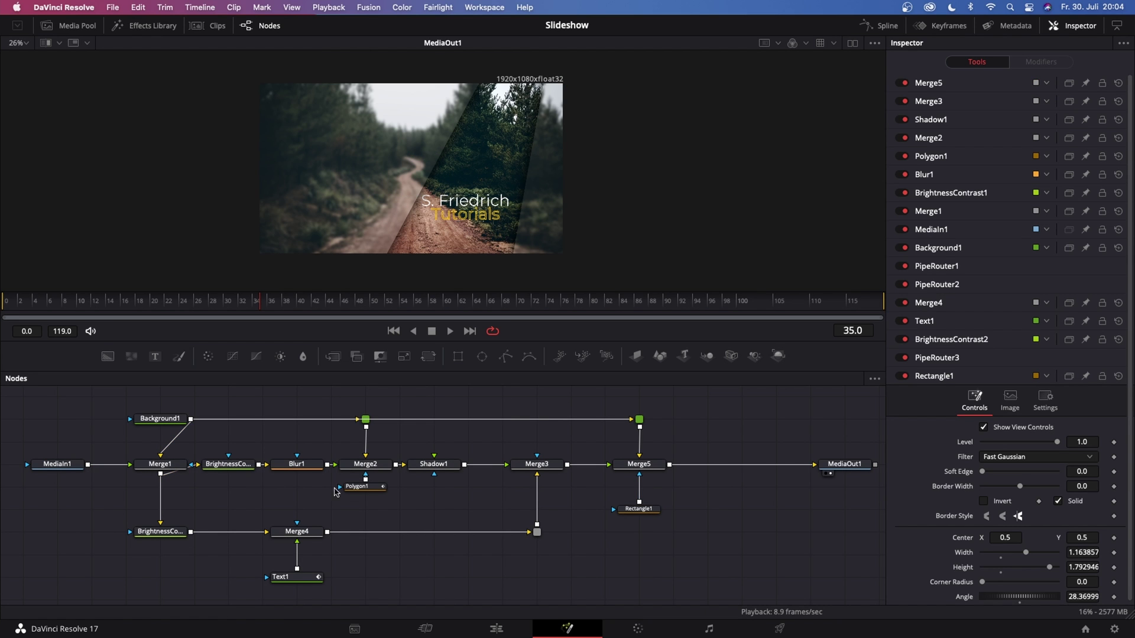
pyautogui.click(364, 490)
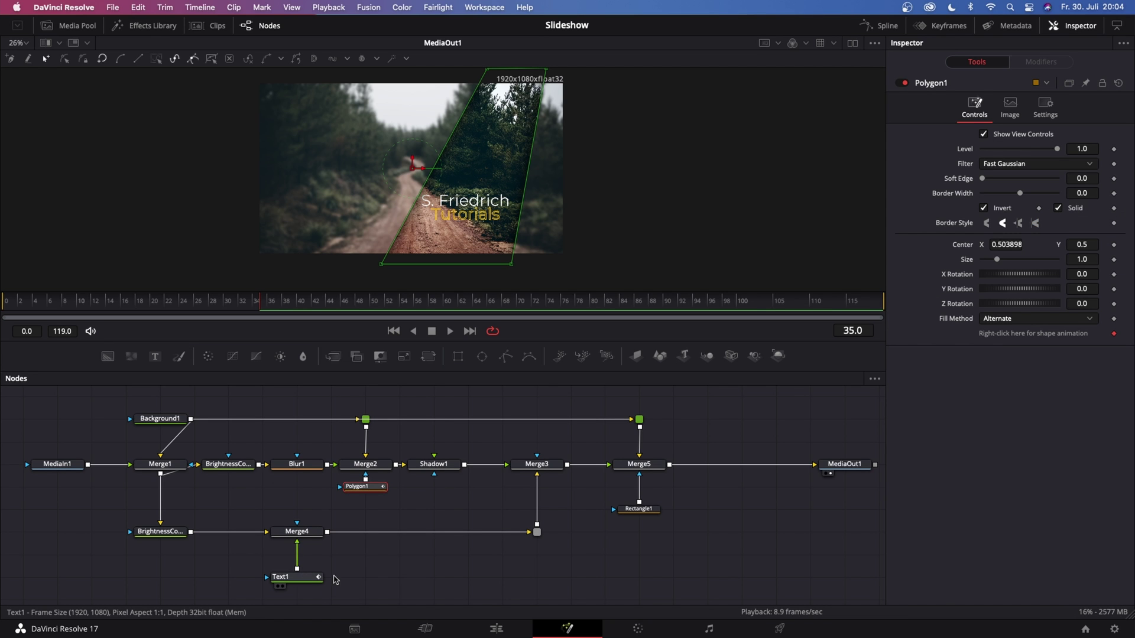
pyautogui.click(308, 582)
pyautogui.click(643, 513)
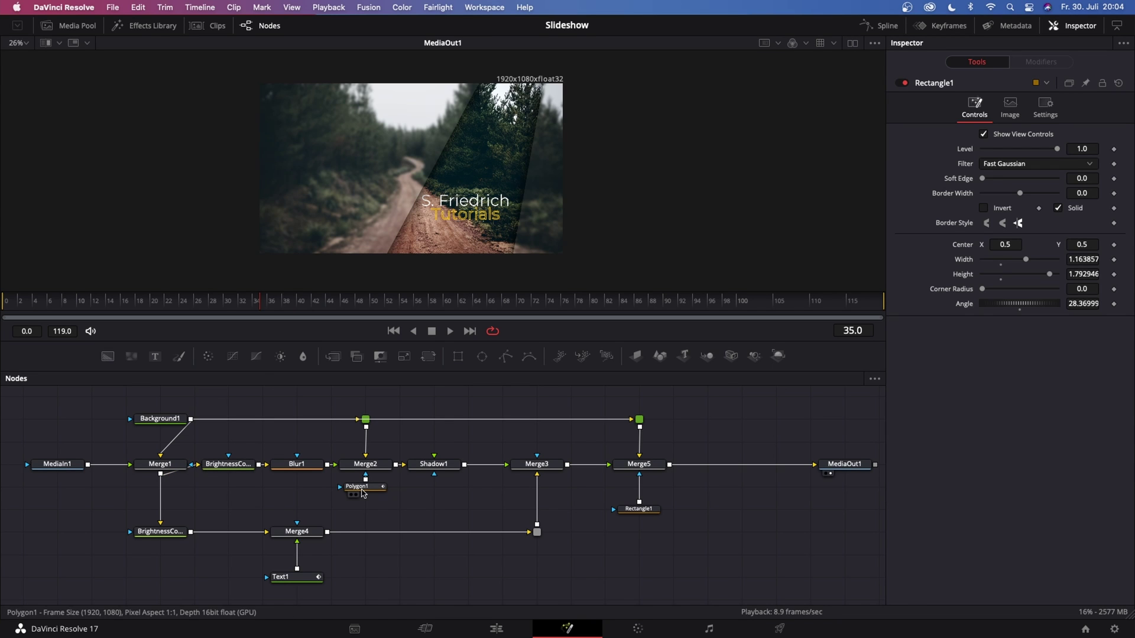
# Remove the shape animation from Polygon1 and move the playhead to frame 46
pyautogui.click(363, 493)
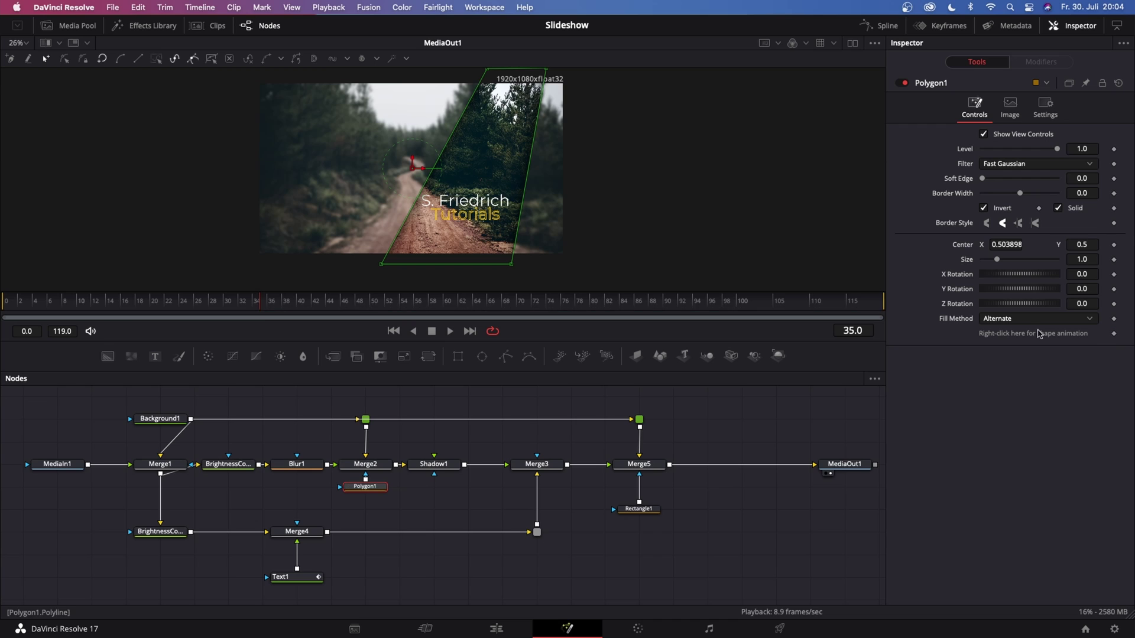
pyautogui.click(302, 305)
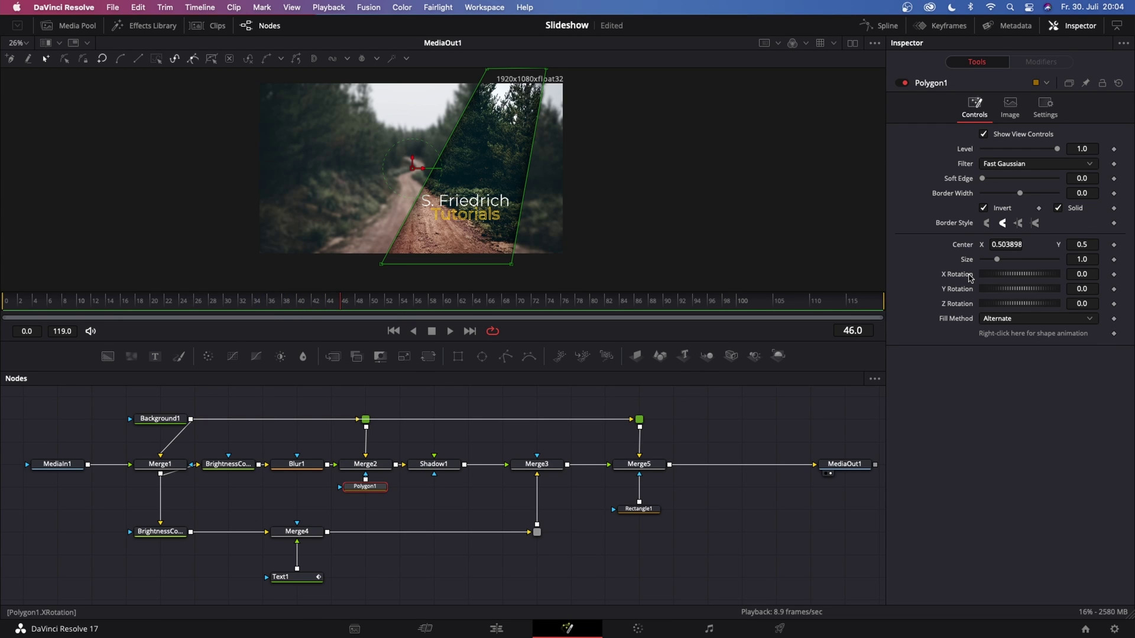
# Keyframe Polygon1's center at frame 46, and at frame 0 move it off the frame's left side to X about -0.49
pyautogui.click(1113, 246)
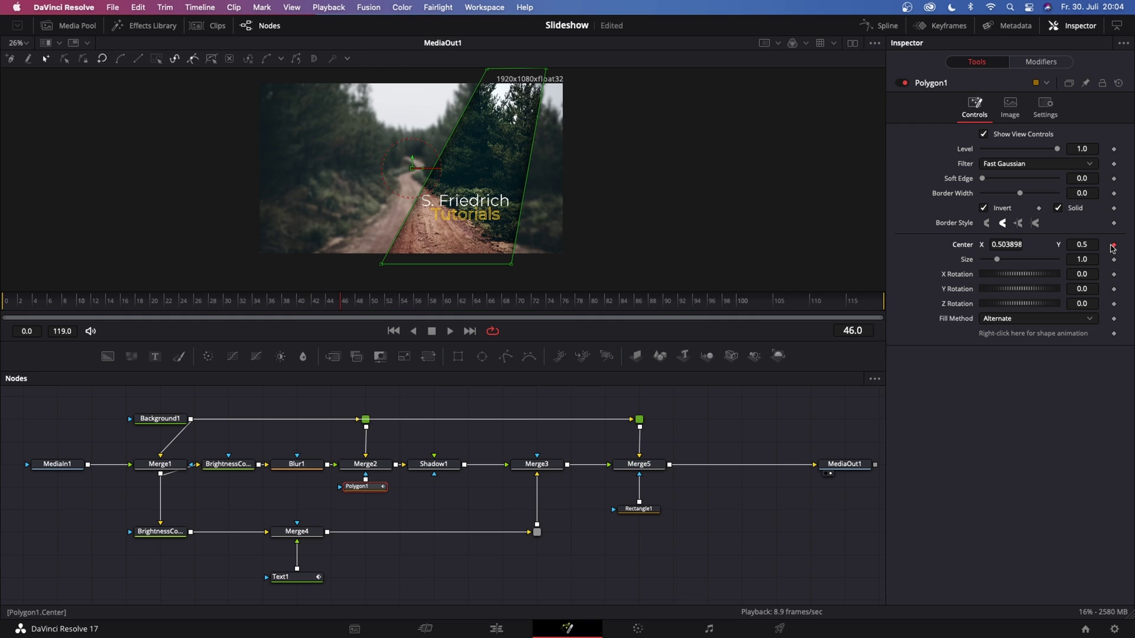
pyautogui.moveTo(342, 304); pyautogui.dragTo(63, 303)
pyautogui.moveTo(413, 169); pyautogui.dragTo(111, 168)
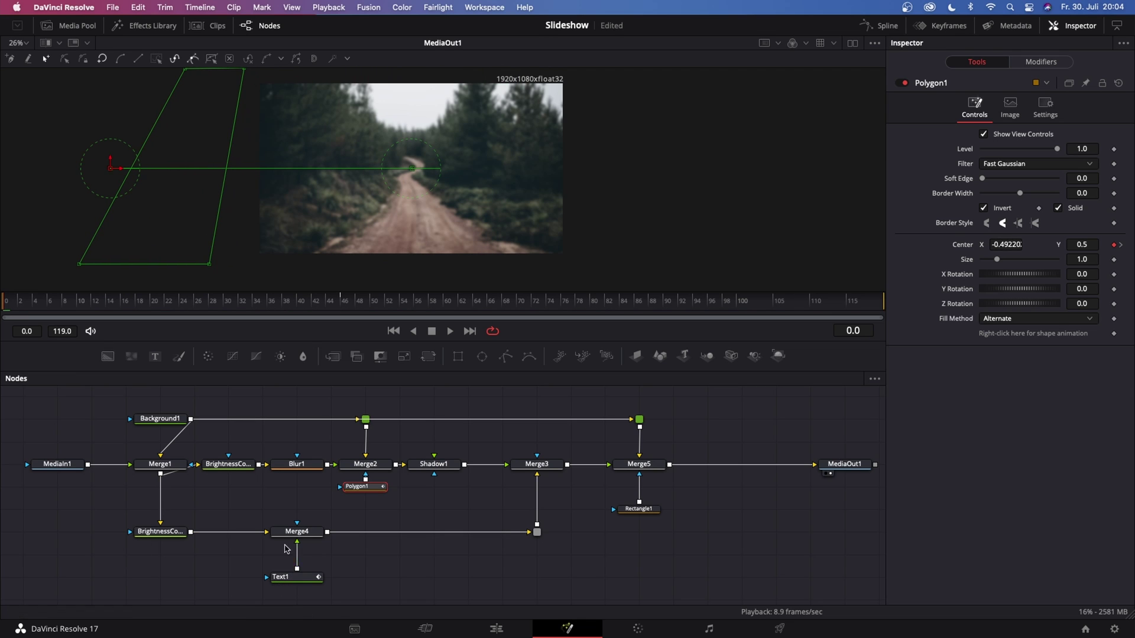
# Apply Out Cubic easing to both keyframes of Polygon1's displacement spline and pull the first handle to about frame 10 for a faster start
pyautogui.click(880, 25)
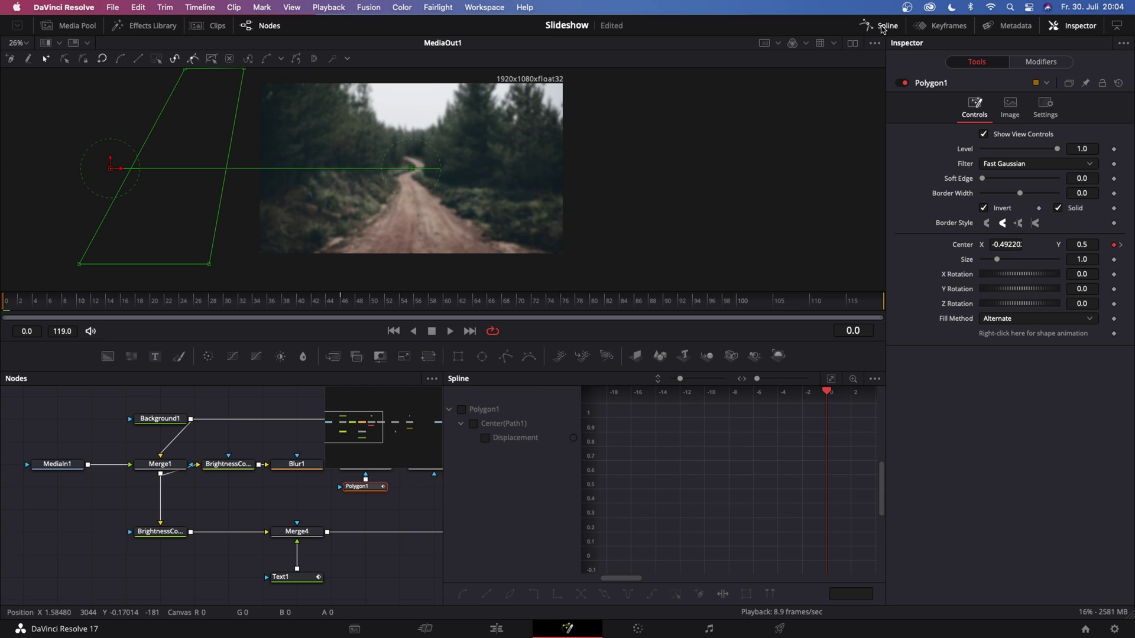
pyautogui.click(462, 409)
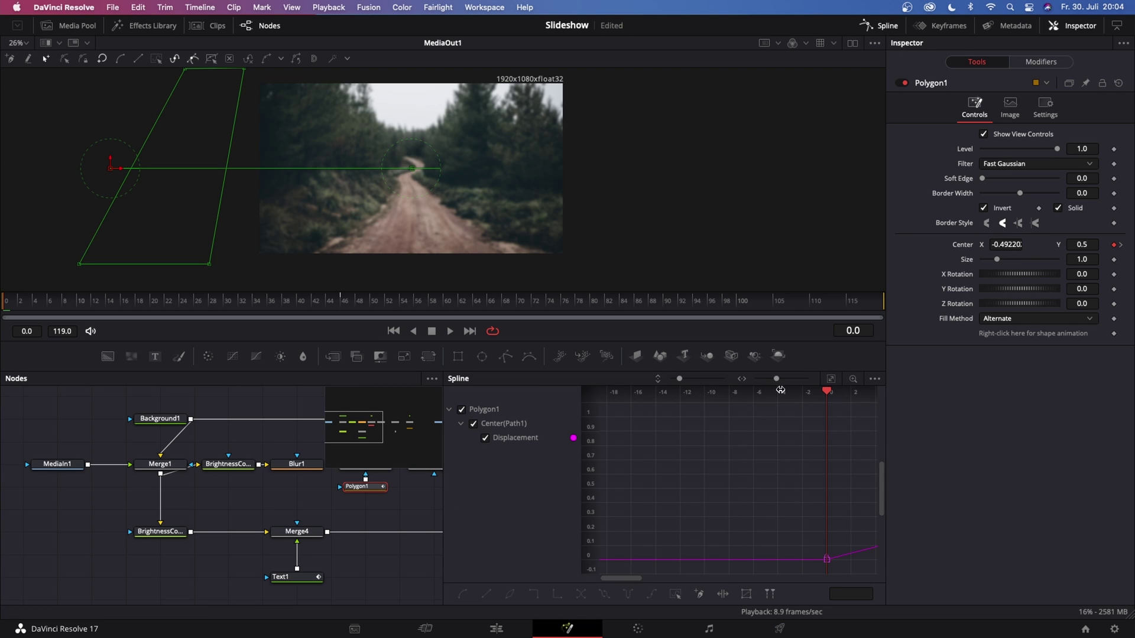
pyautogui.click(831, 378)
pyautogui.scroll(-3, 864, 402)
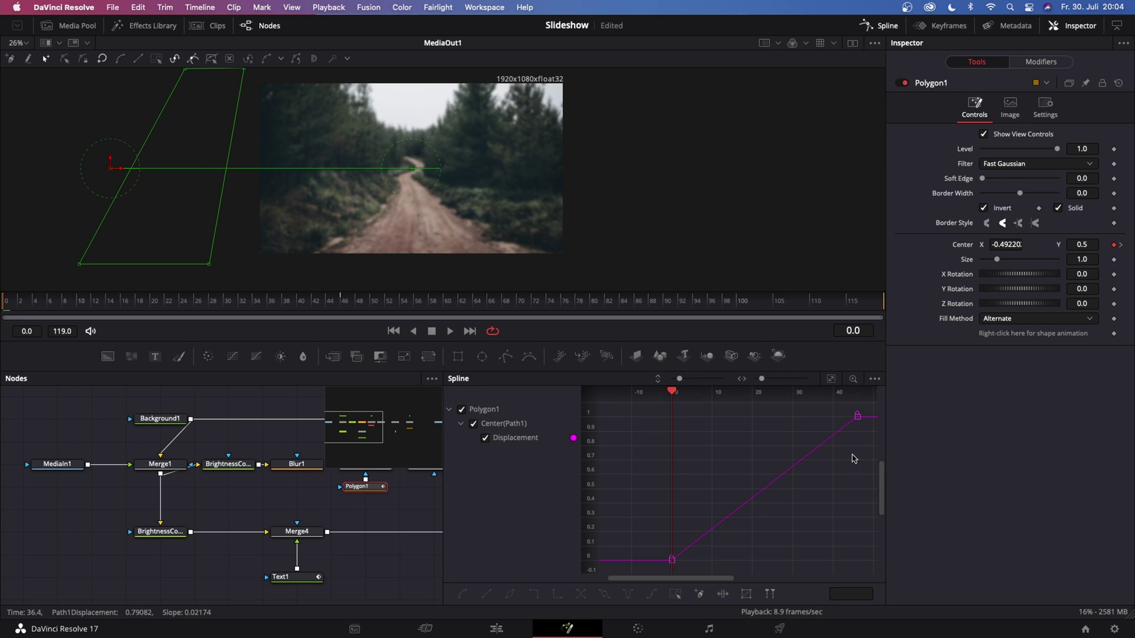
pyautogui.moveTo(863, 413); pyautogui.dragTo(663, 575)
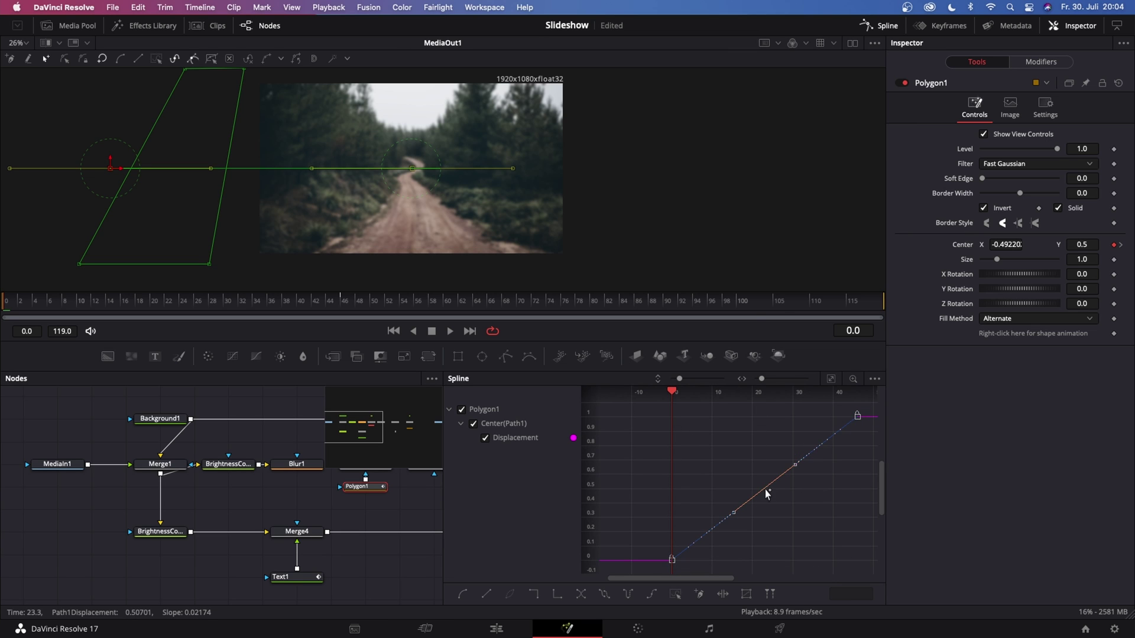
pyautogui.rightClick(767, 494)
pyautogui.moveTo(875, 279)
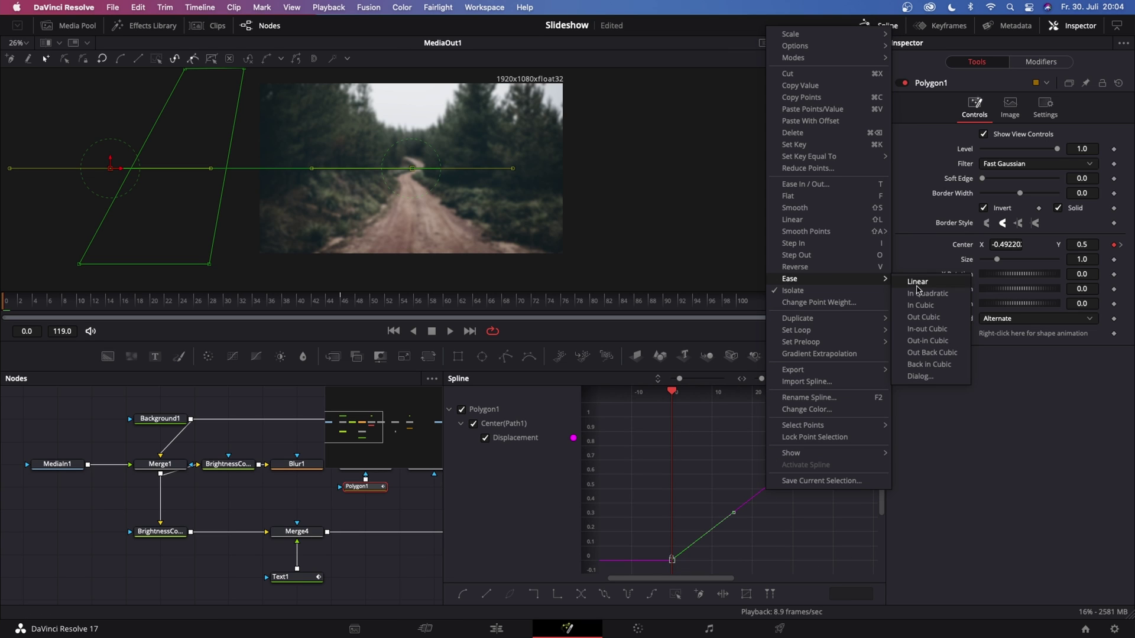
pyautogui.click(930, 319)
pyautogui.moveTo(732, 418); pyautogui.dragTo(709, 410)
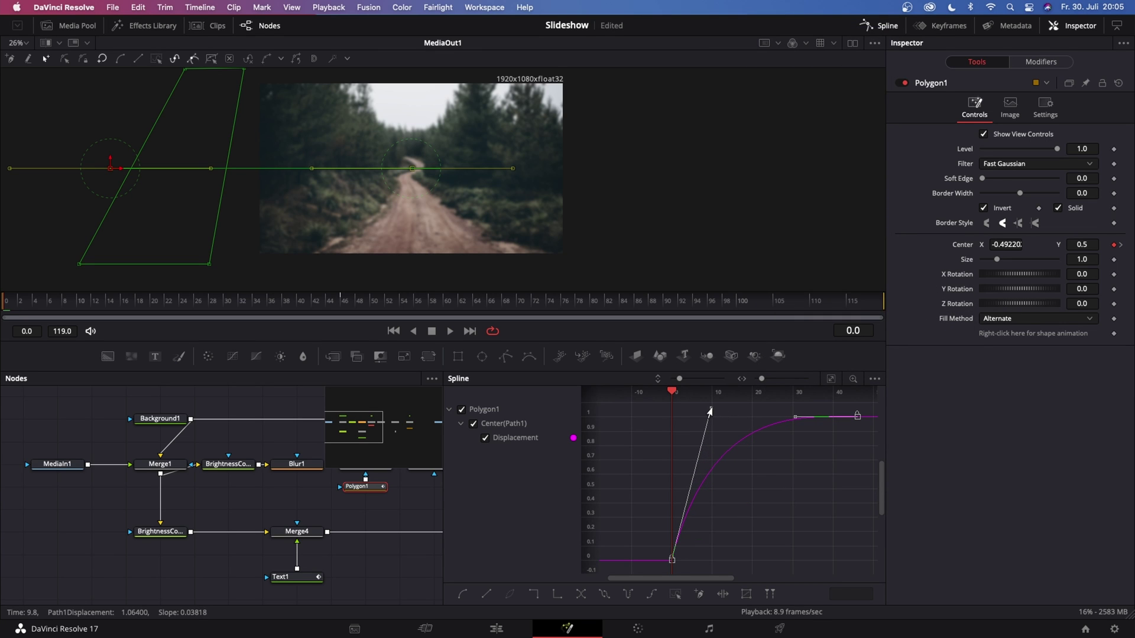
# Keyframe Text1's layout center at frame 46, and at frame 0 move the text off the frame's right side to X about 1.16
pyautogui.click(280, 577)
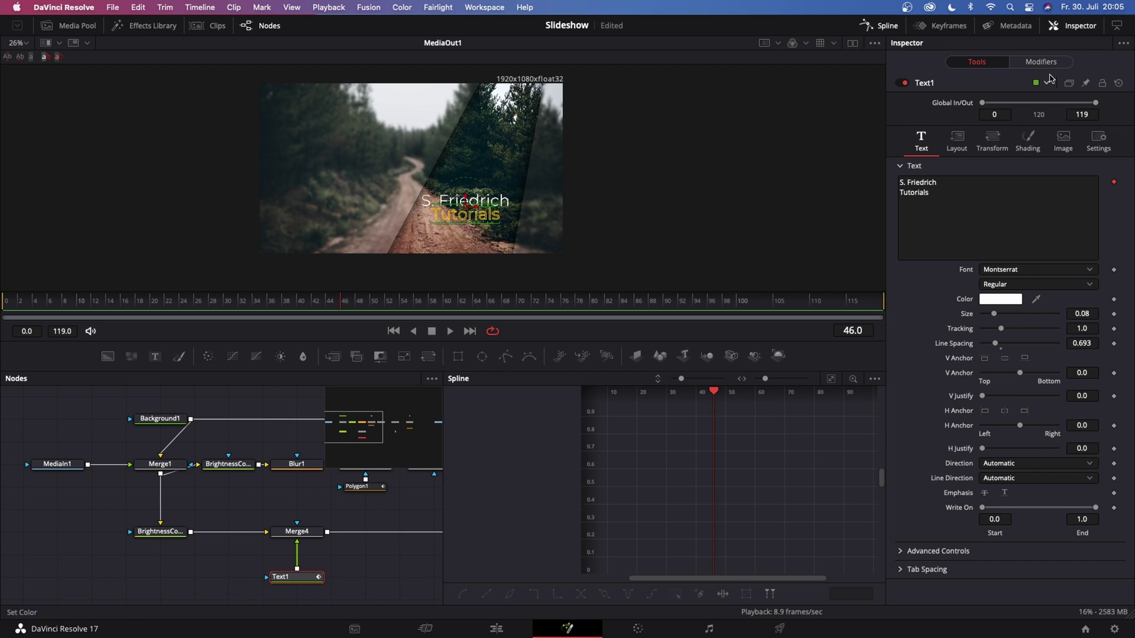
pyautogui.click(958, 143)
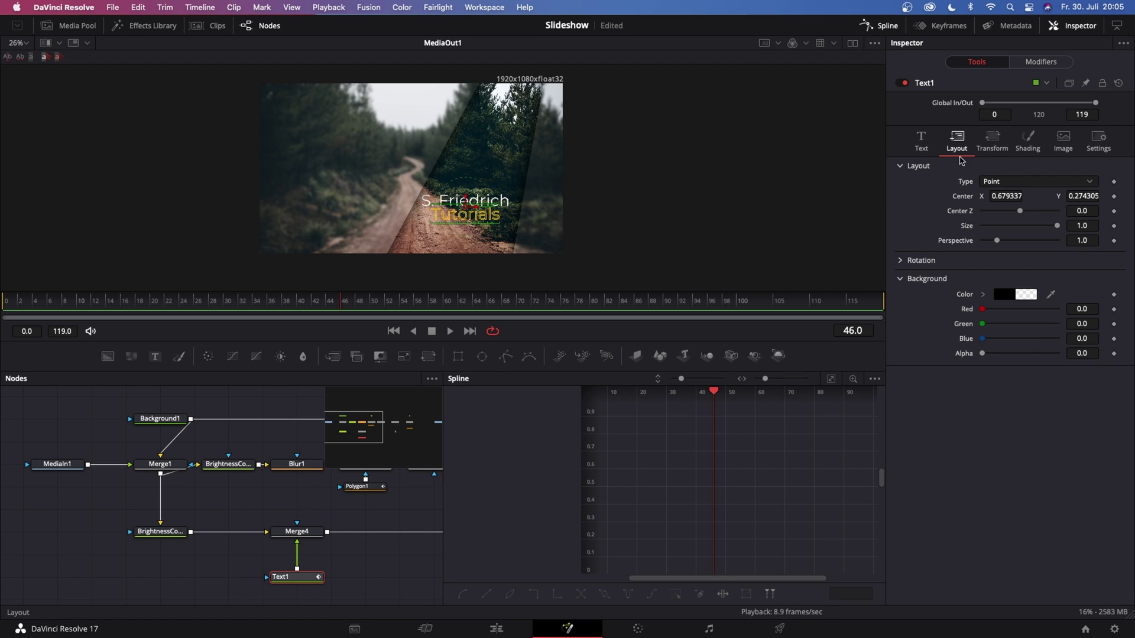
pyautogui.click(1114, 197)
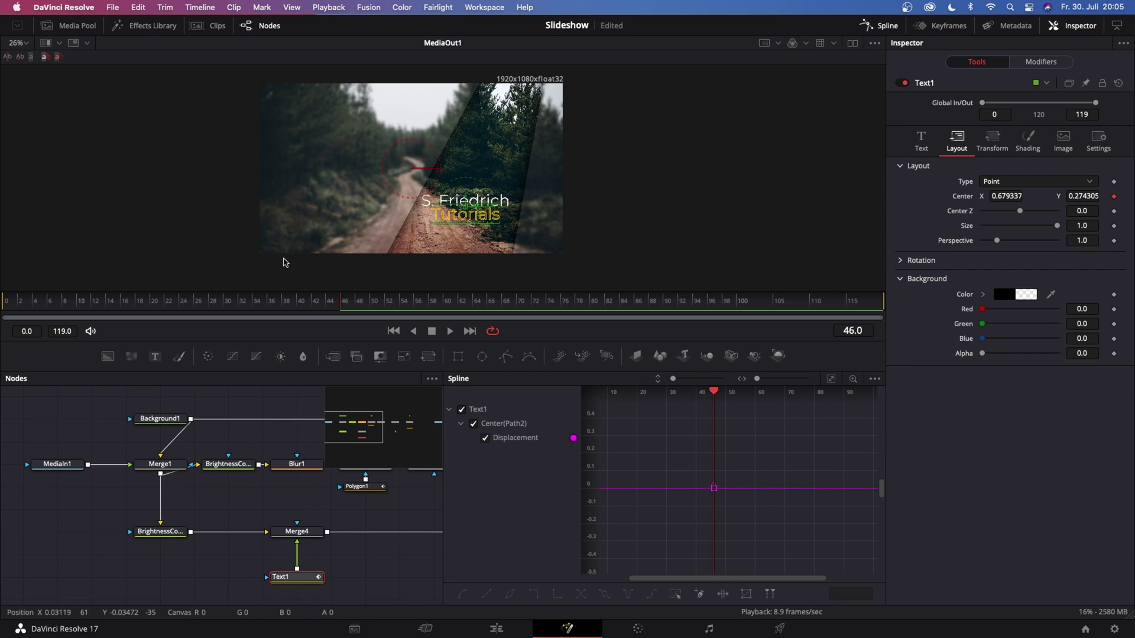
pyautogui.moveTo(341, 305); pyautogui.dragTo(6, 305)
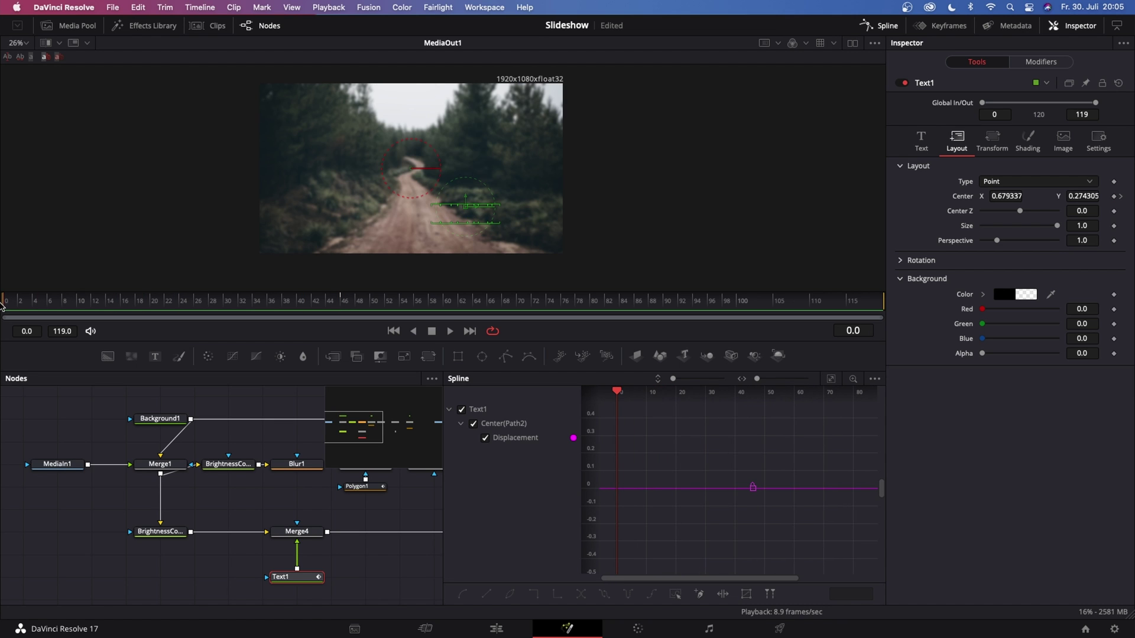
pyautogui.moveTo(477, 211); pyautogui.dragTo(624, 205)
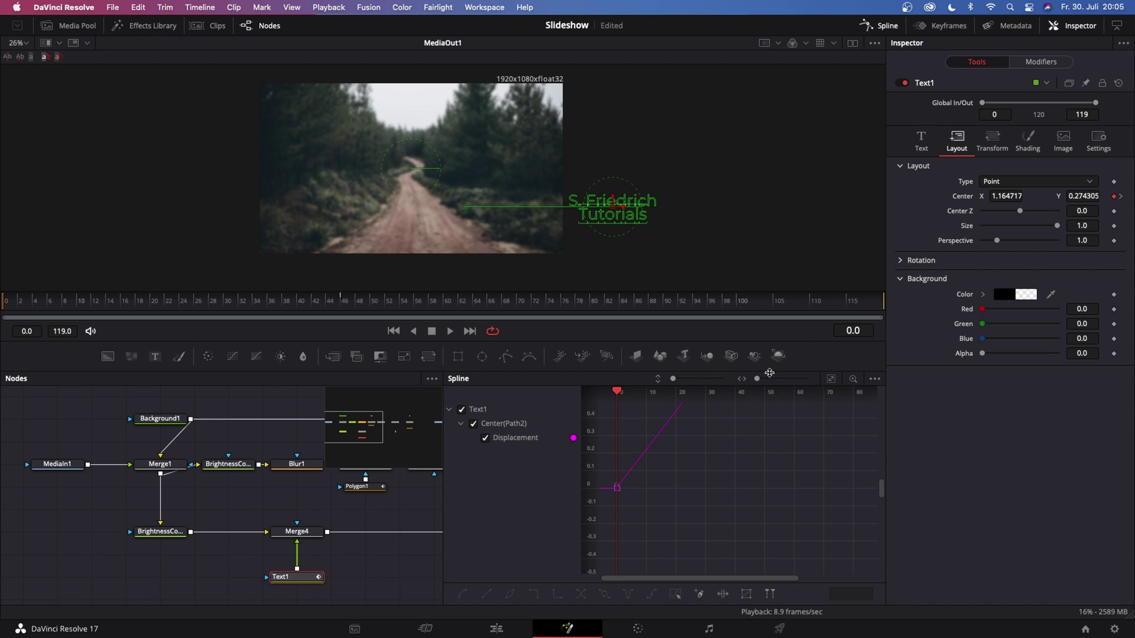
# Apply Out Cubic easing to both keyframes of Text1's displacement spline and pull the first handle closer to steepen the start
pyautogui.click(830, 378)
pyautogui.moveTo(870, 414); pyautogui.dragTo(620, 575)
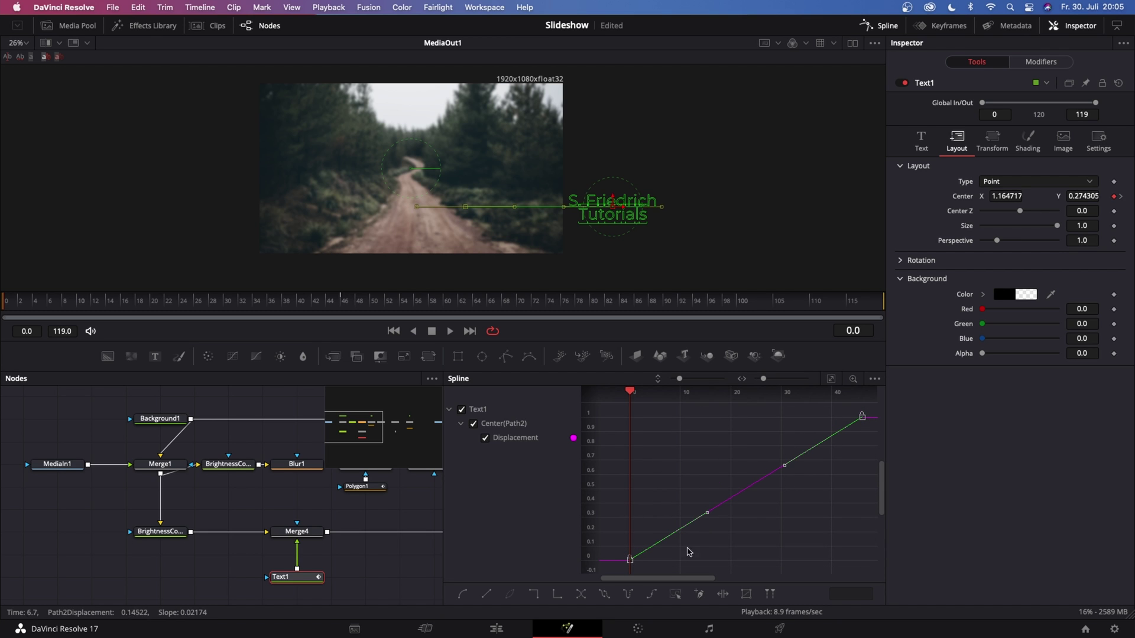
pyautogui.rightClick(755, 485)
pyautogui.moveTo(832, 273)
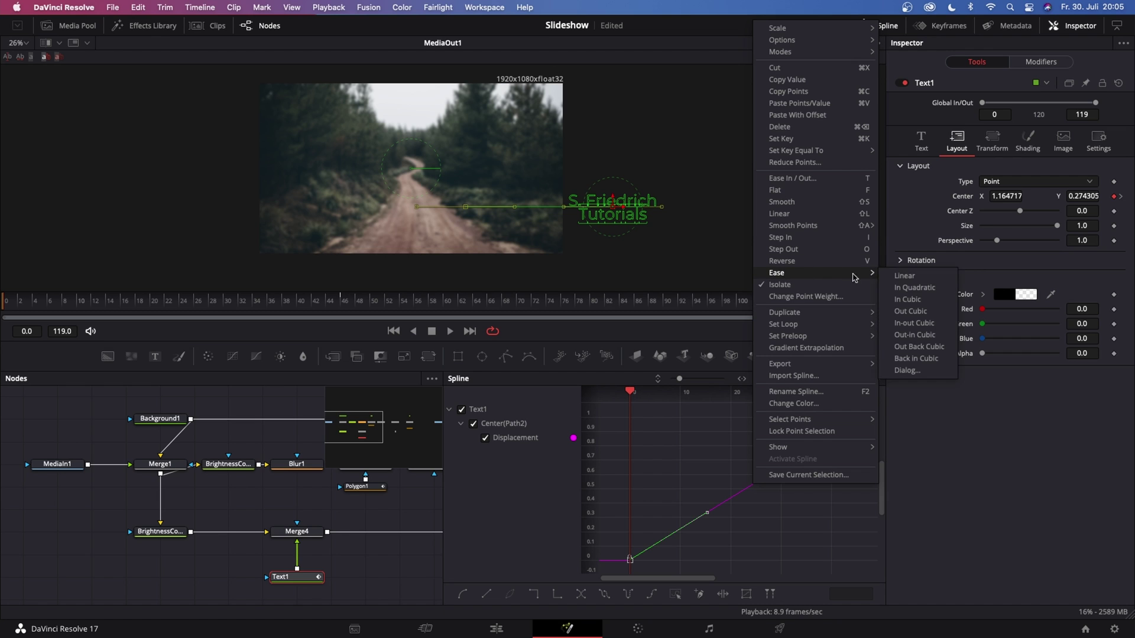
pyautogui.click(910, 311)
pyautogui.moveTo(696, 420); pyautogui.dragTo(668, 411)
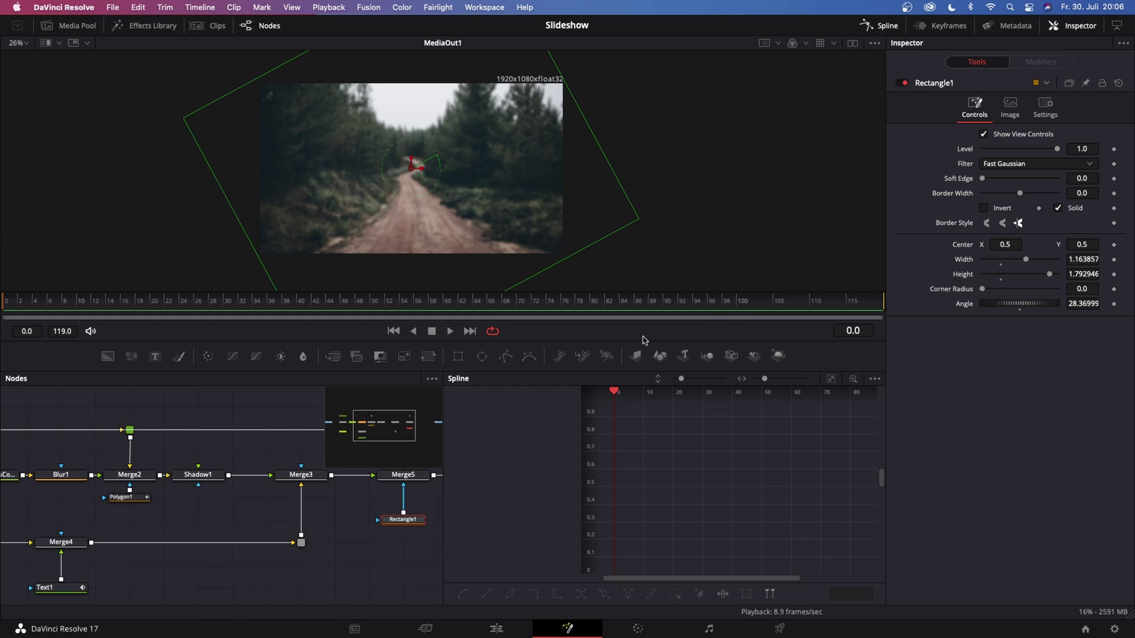
# Keyframe Rectangle1's center at frame 100, and at frame 119 move it off the frame's left side to X about -0.77
pyautogui.click(737, 304)
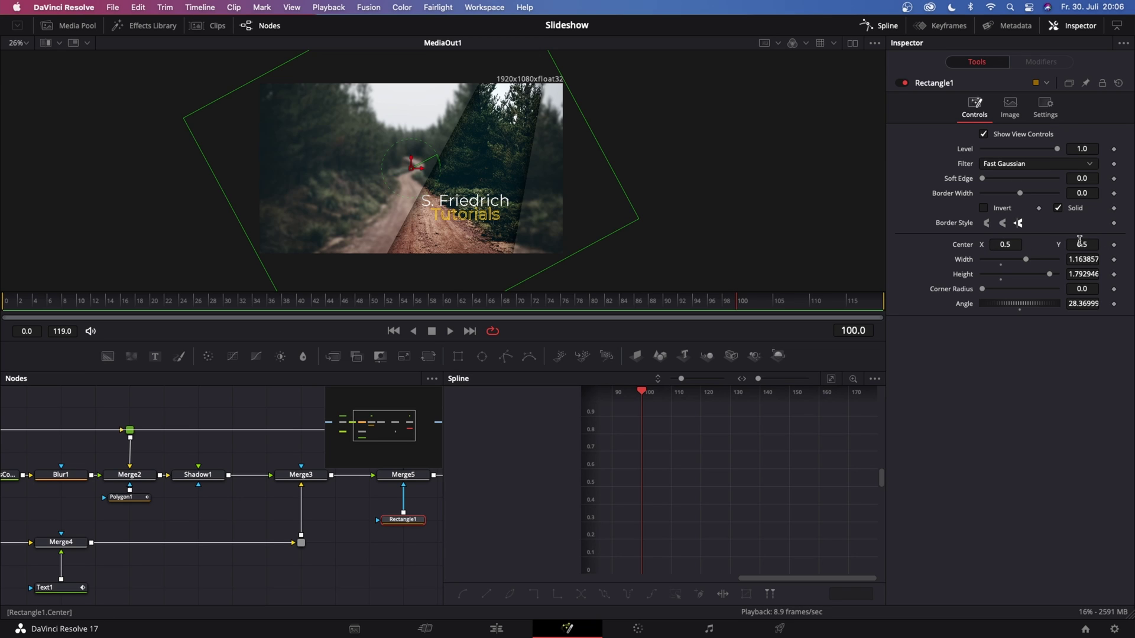
pyautogui.click(1115, 248)
pyautogui.moveTo(863, 303); pyautogui.dragTo(887, 308)
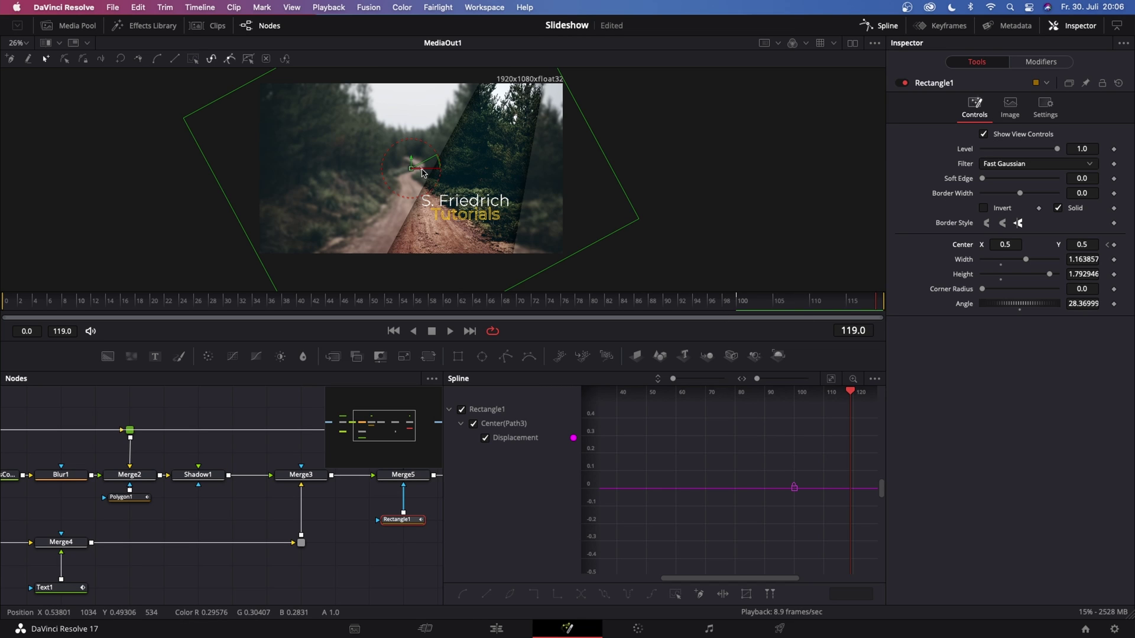
pyautogui.moveTo(421, 172); pyautogui.dragTo(31, 156)
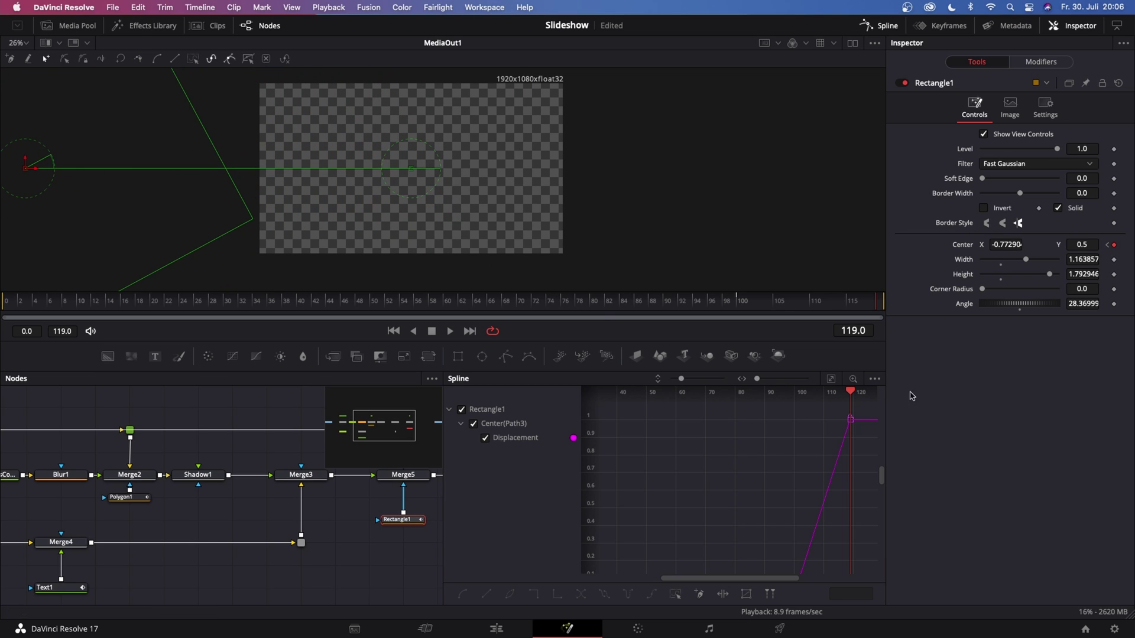
# Apply In Cubic easing to both keyframes of Rectangle1's displacement spline
pyautogui.click(832, 380)
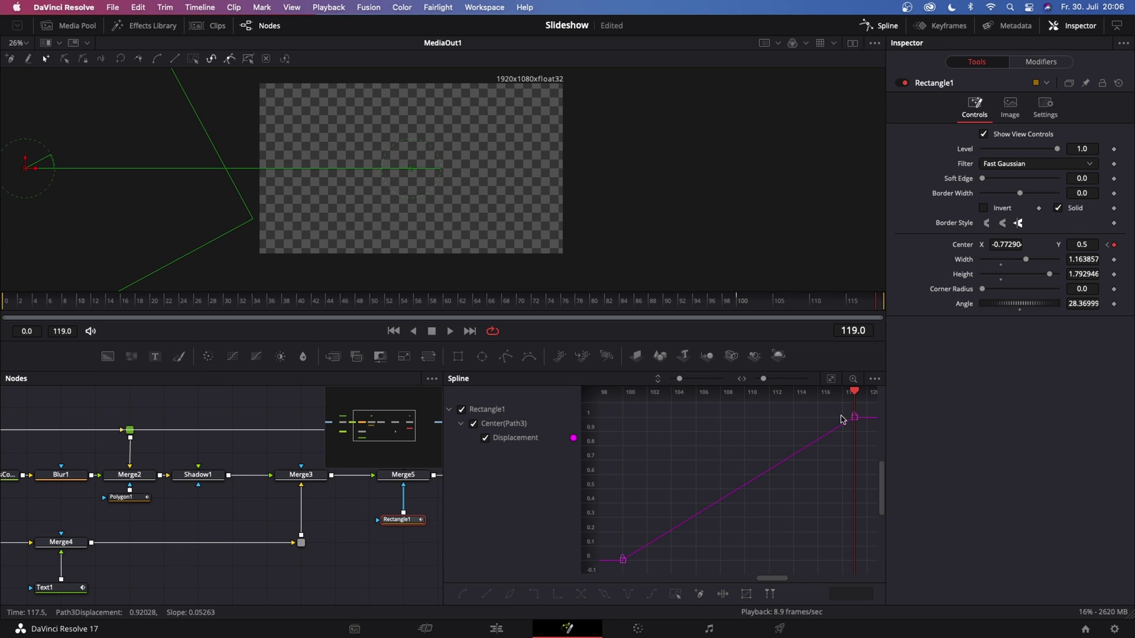
pyautogui.moveTo(868, 409); pyautogui.dragTo(617, 574)
pyautogui.rightClick(733, 496)
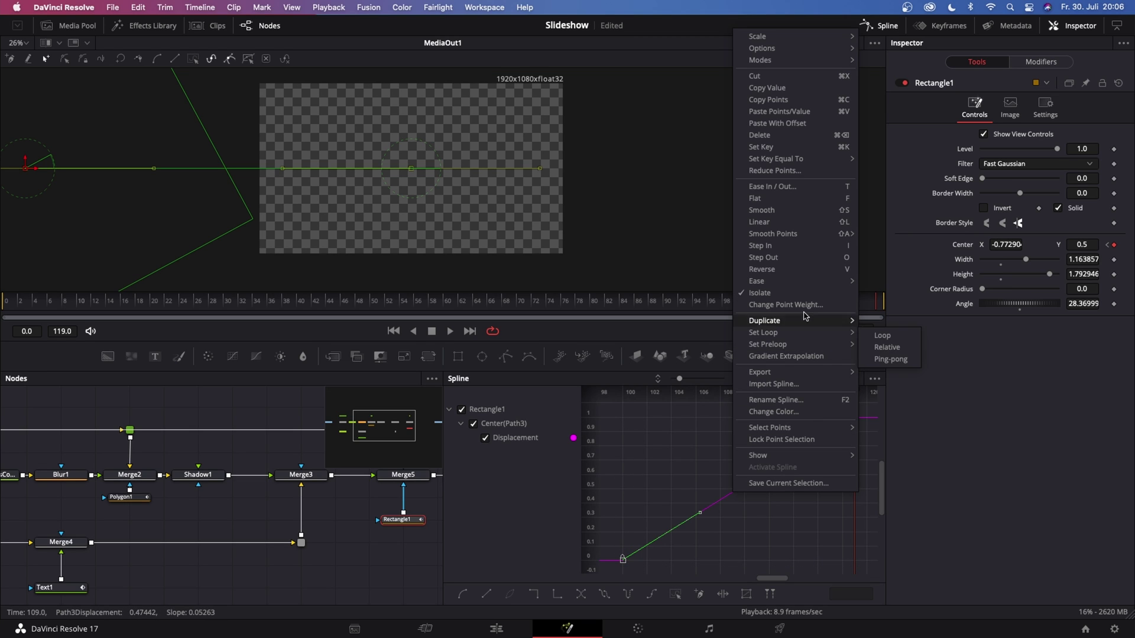
pyautogui.moveTo(816, 287)
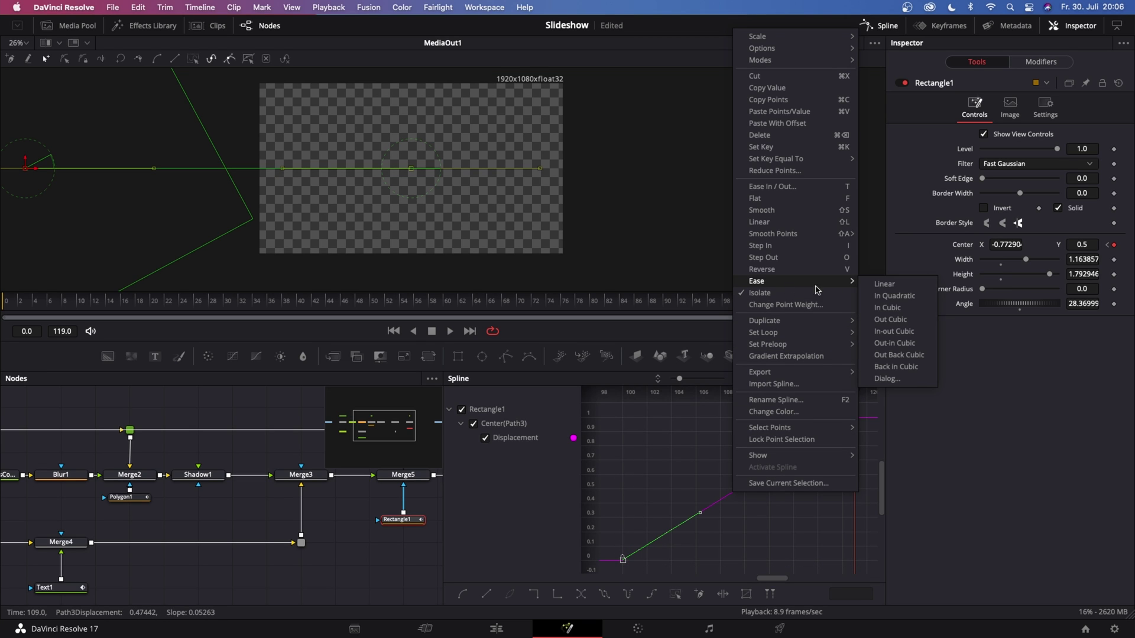
pyautogui.click(891, 310)
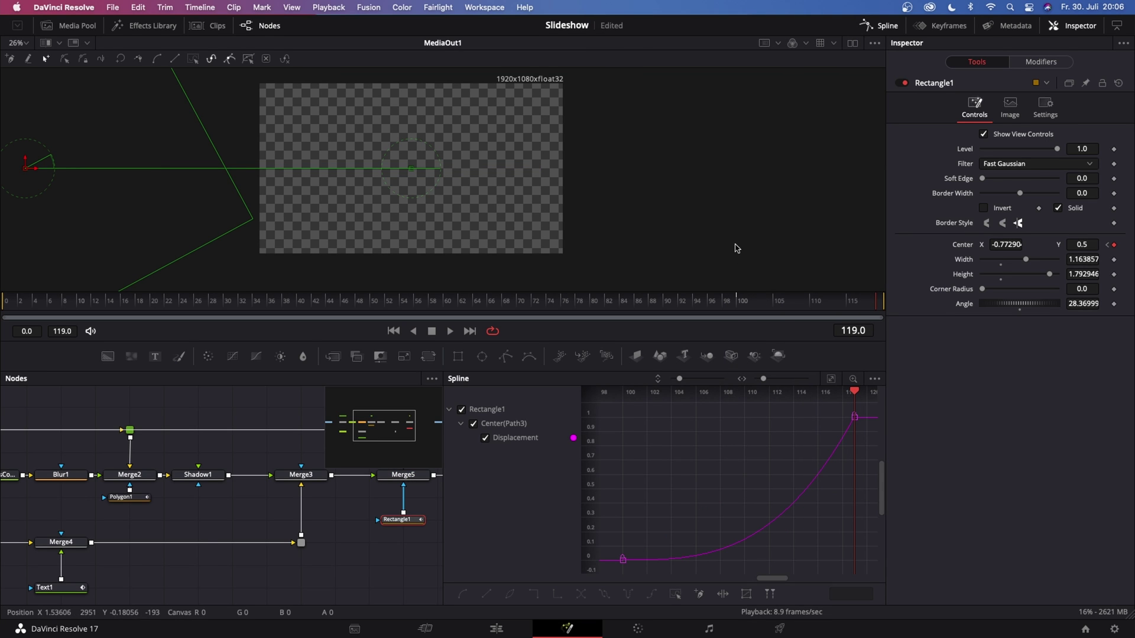
# Return to the Edit page, move Fusion Clip 3 up to Video 2 and place the Pexels video on Video 1 beneath its end
pyautogui.hscroll(-8, 471, 570)
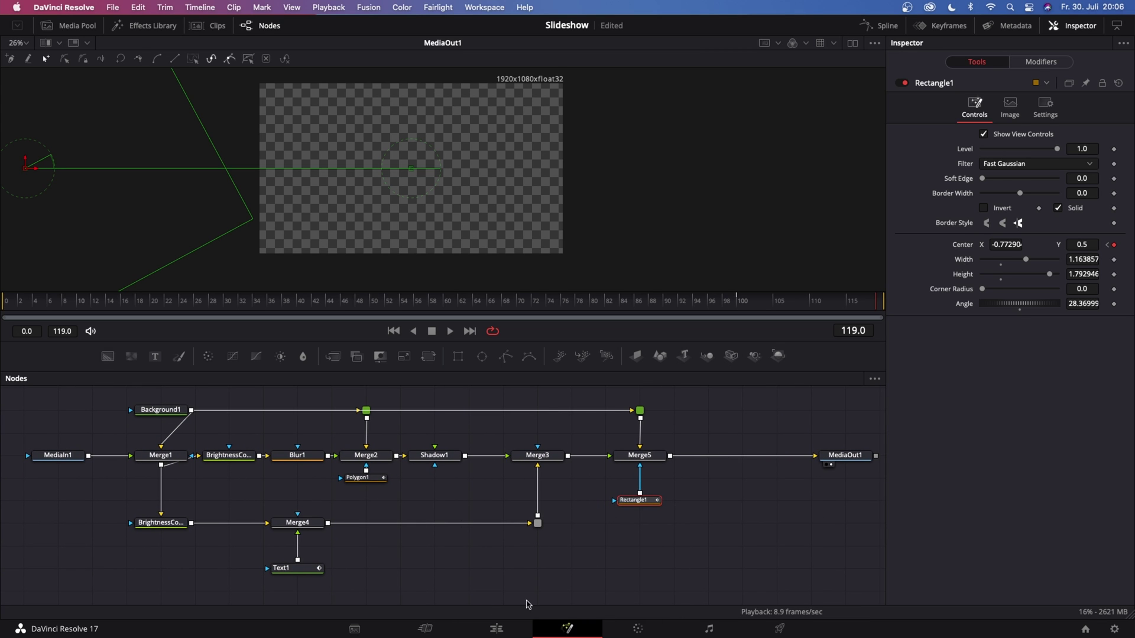
pyautogui.click(497, 628)
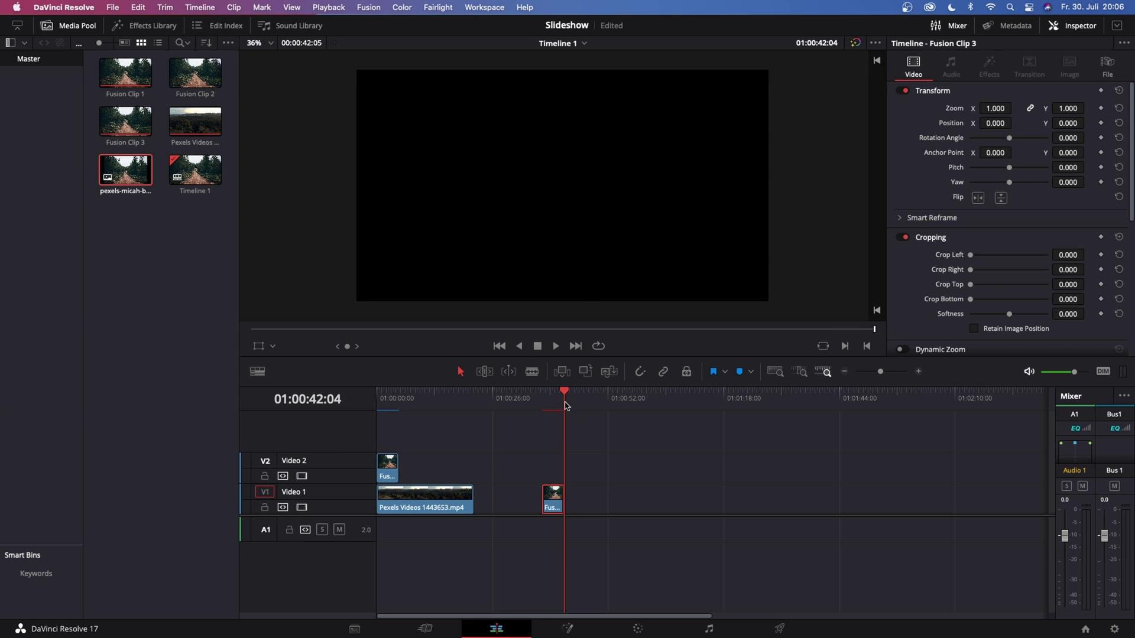
pyautogui.moveTo(565, 391); pyautogui.dragTo(553, 392)
pyautogui.moveTo(550, 500); pyautogui.dragTo(555, 471)
# Set Render Cache Fusion Output to On for Fusion Clip 3 and check that the playback render cache mode is Smart
pyautogui.rightClick(554, 471)
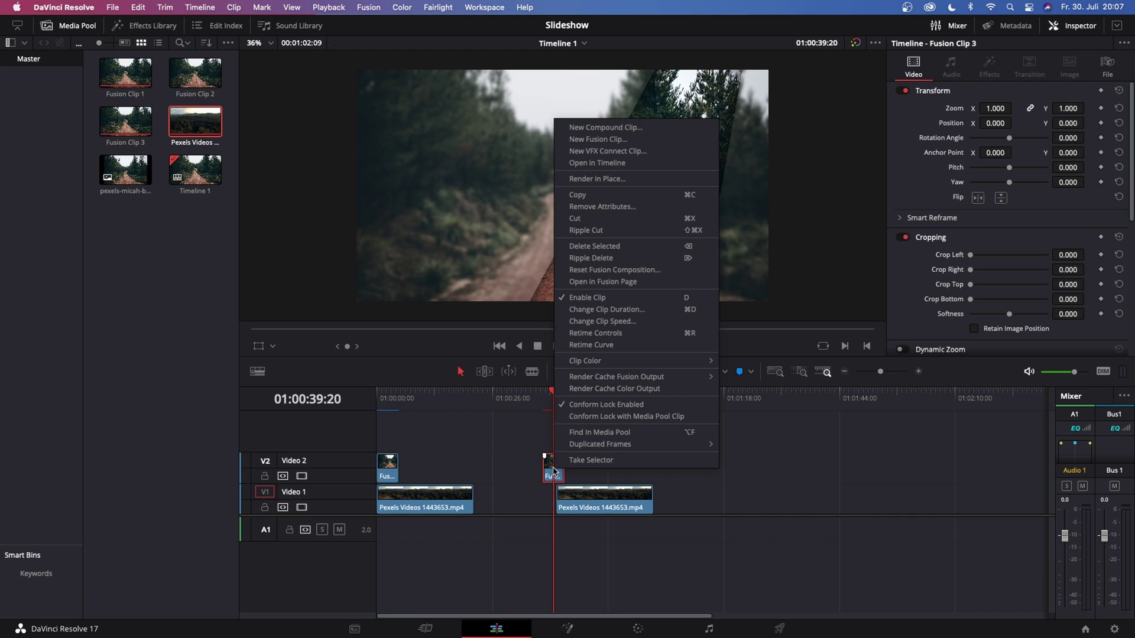
pyautogui.moveTo(587, 378)
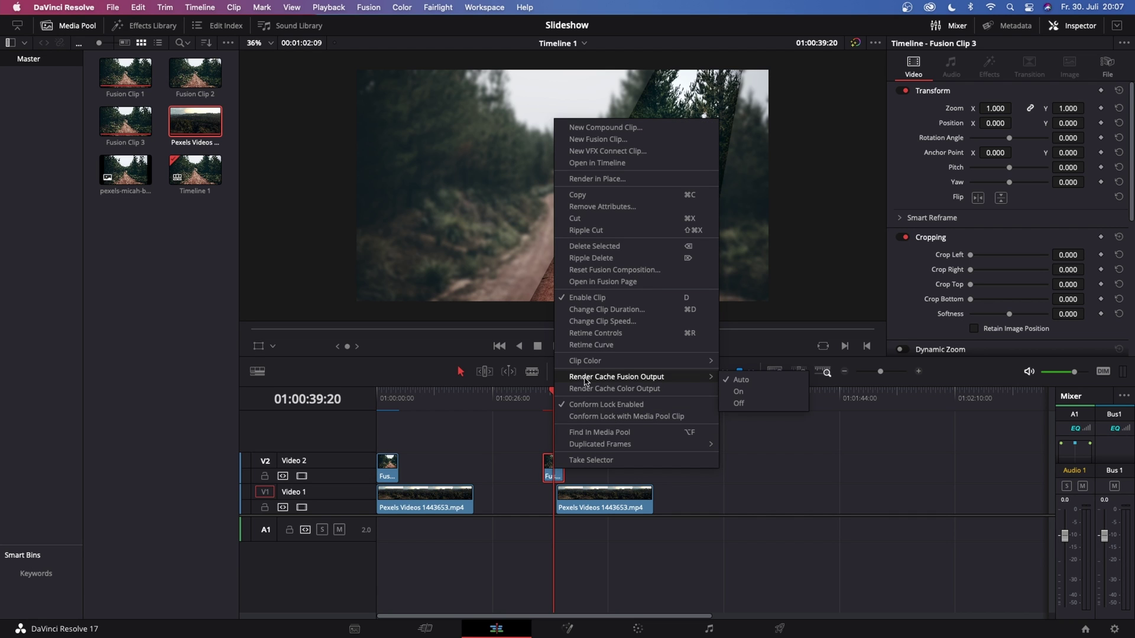
pyautogui.click(740, 392)
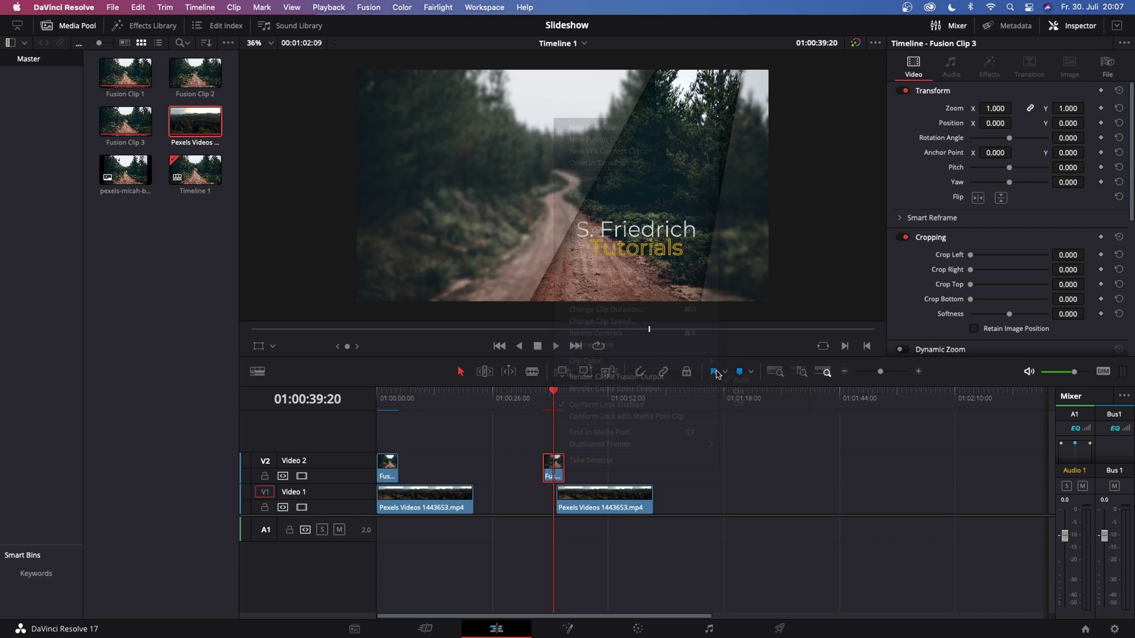
pyautogui.click(326, 7)
pyautogui.moveTo(461, 76)
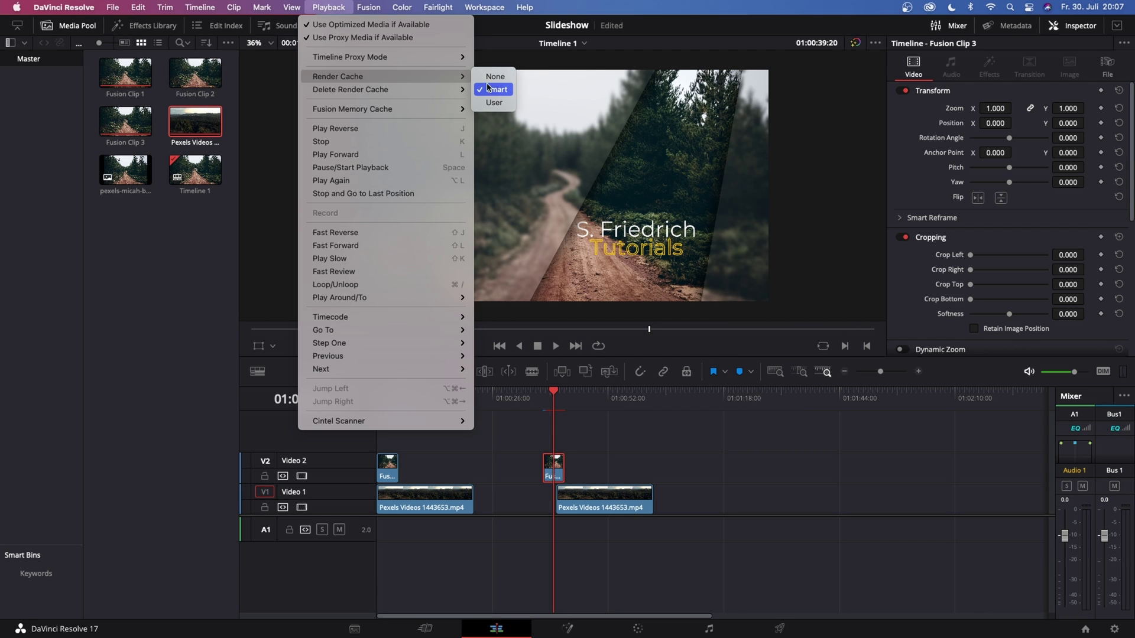
pyautogui.click(721, 497)
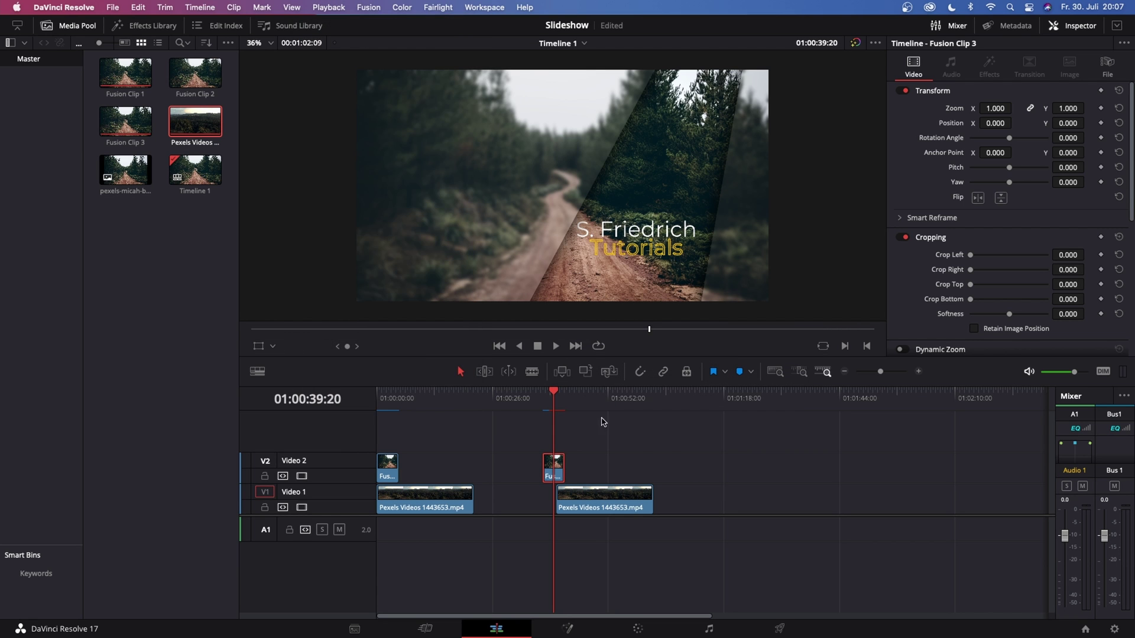
# Enable snapping, place the playhead at the start of Fusion Clip 3 and play the finished animation
pyautogui.moveTo(553, 402); pyautogui.dragTo(543, 395)
pyautogui.click(638, 374)
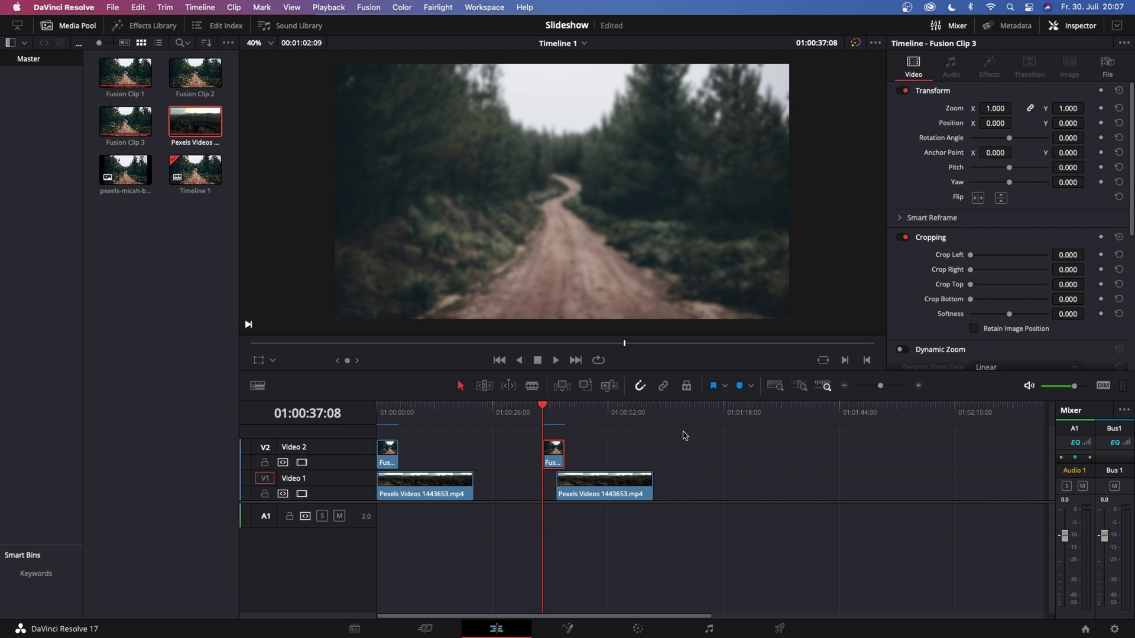
pyautogui.click(556, 360)
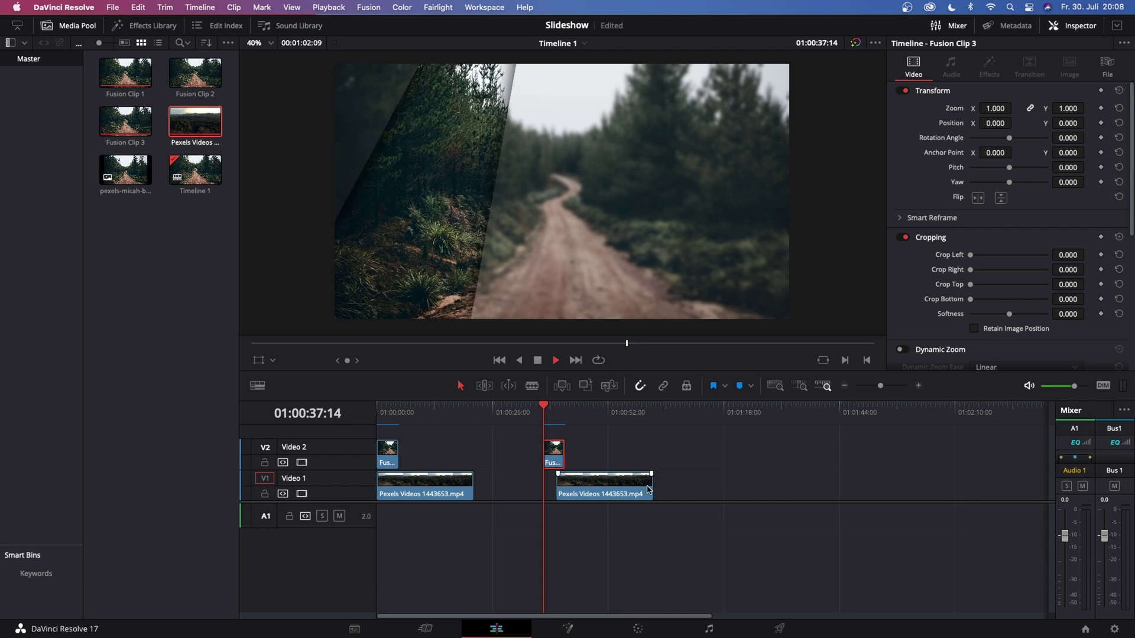